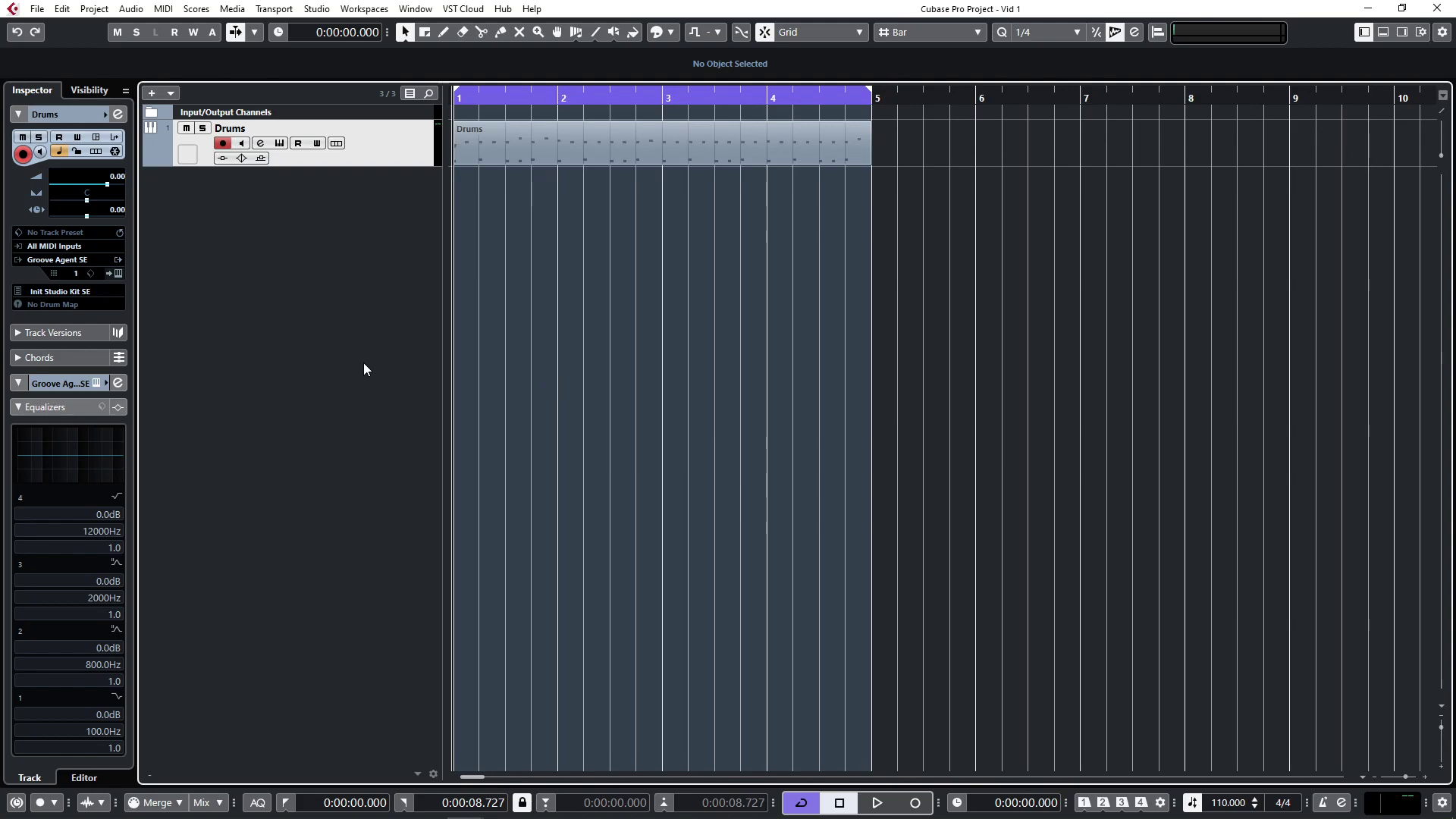
- Open the Groove Agent SE editor of the Drums track and play back part of the drum pattern
left_click(279, 143)
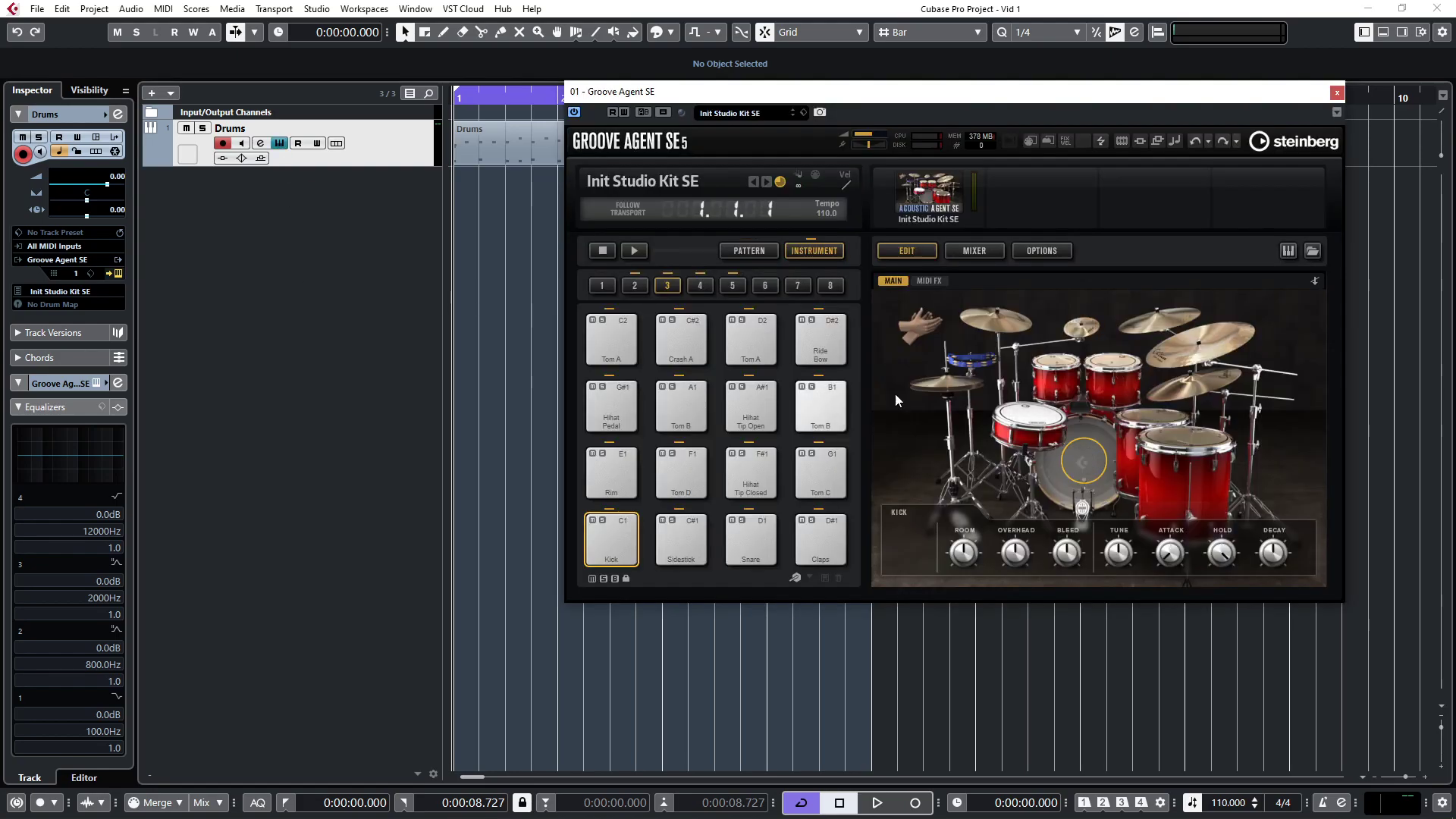
left_click_drag(976, 99, 660, 232)
key("space")
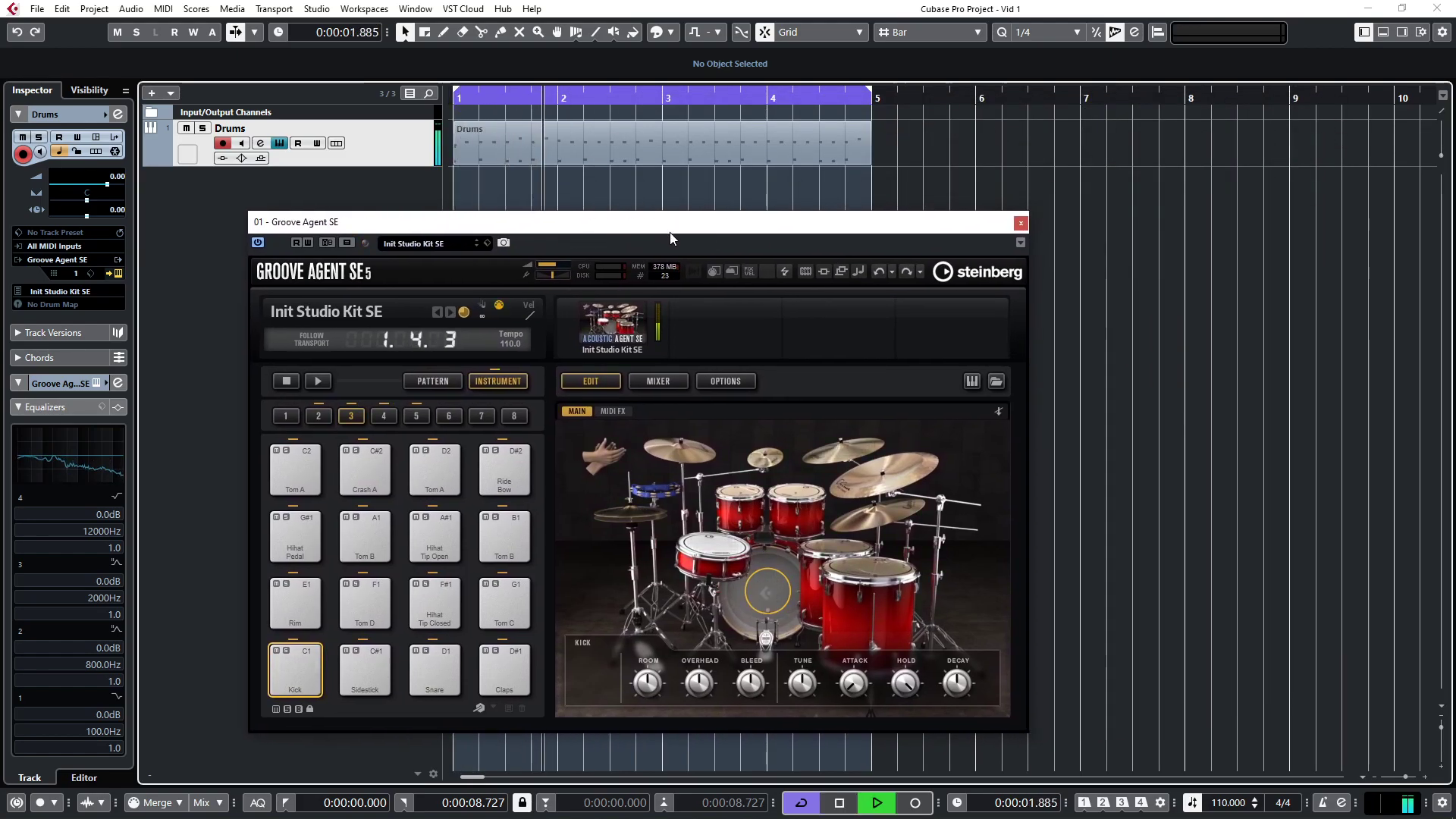
key("space")
- Open the MixConsole and check the Drums channel's level while playing back the pattern
left_click_drag(677, 232, 1046, 173)
key("F3")
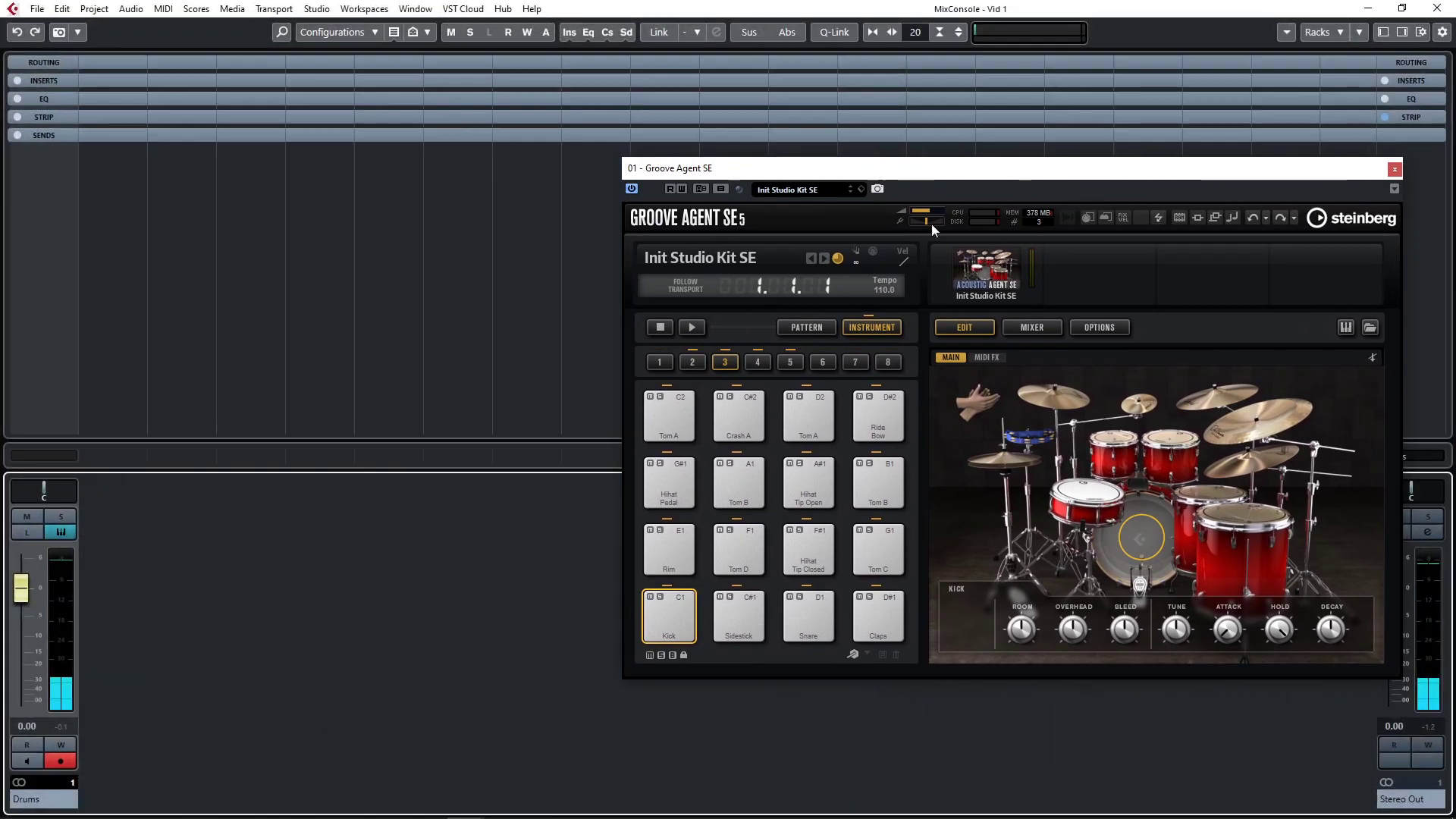
key("space")
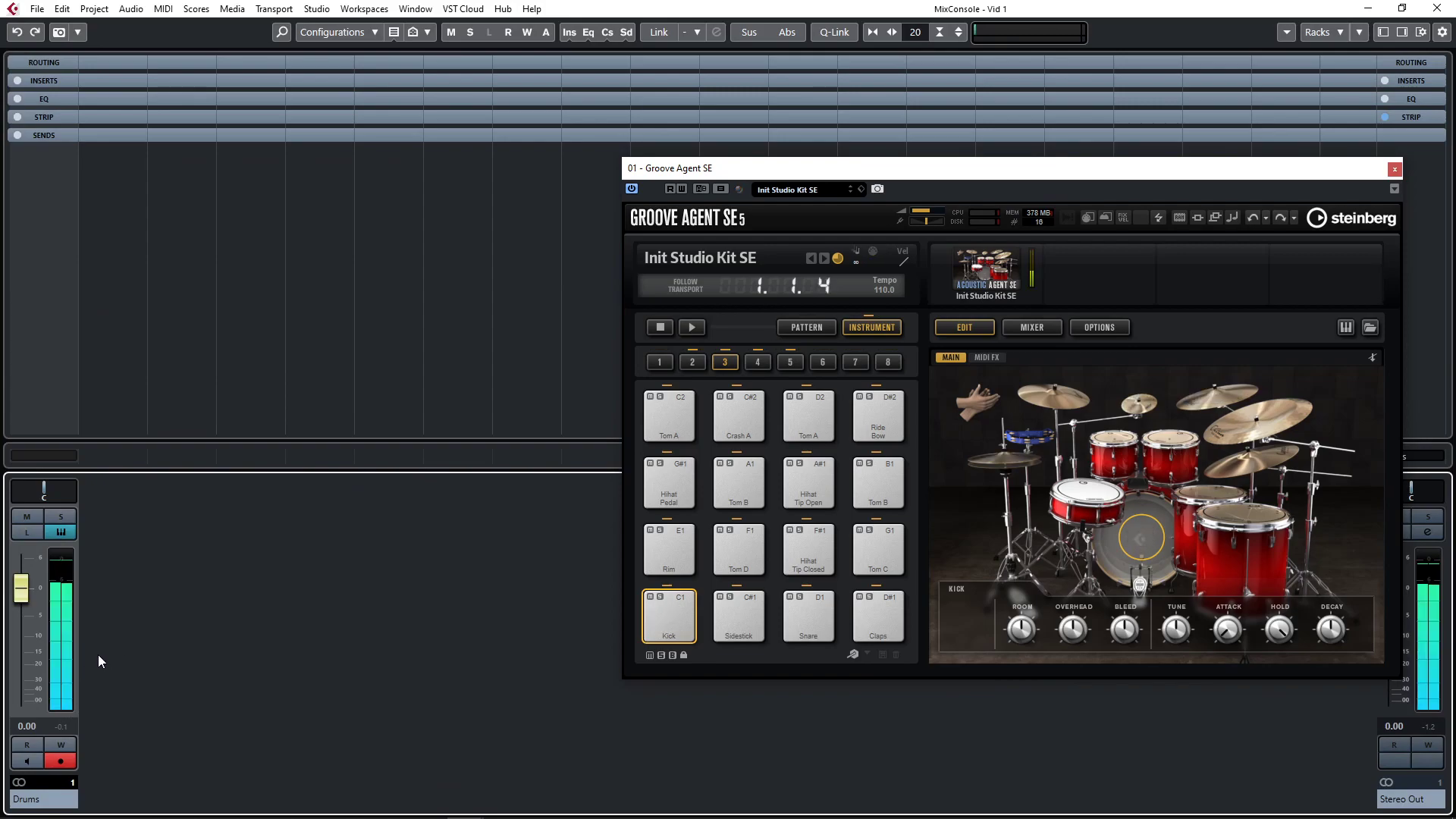
key("space")
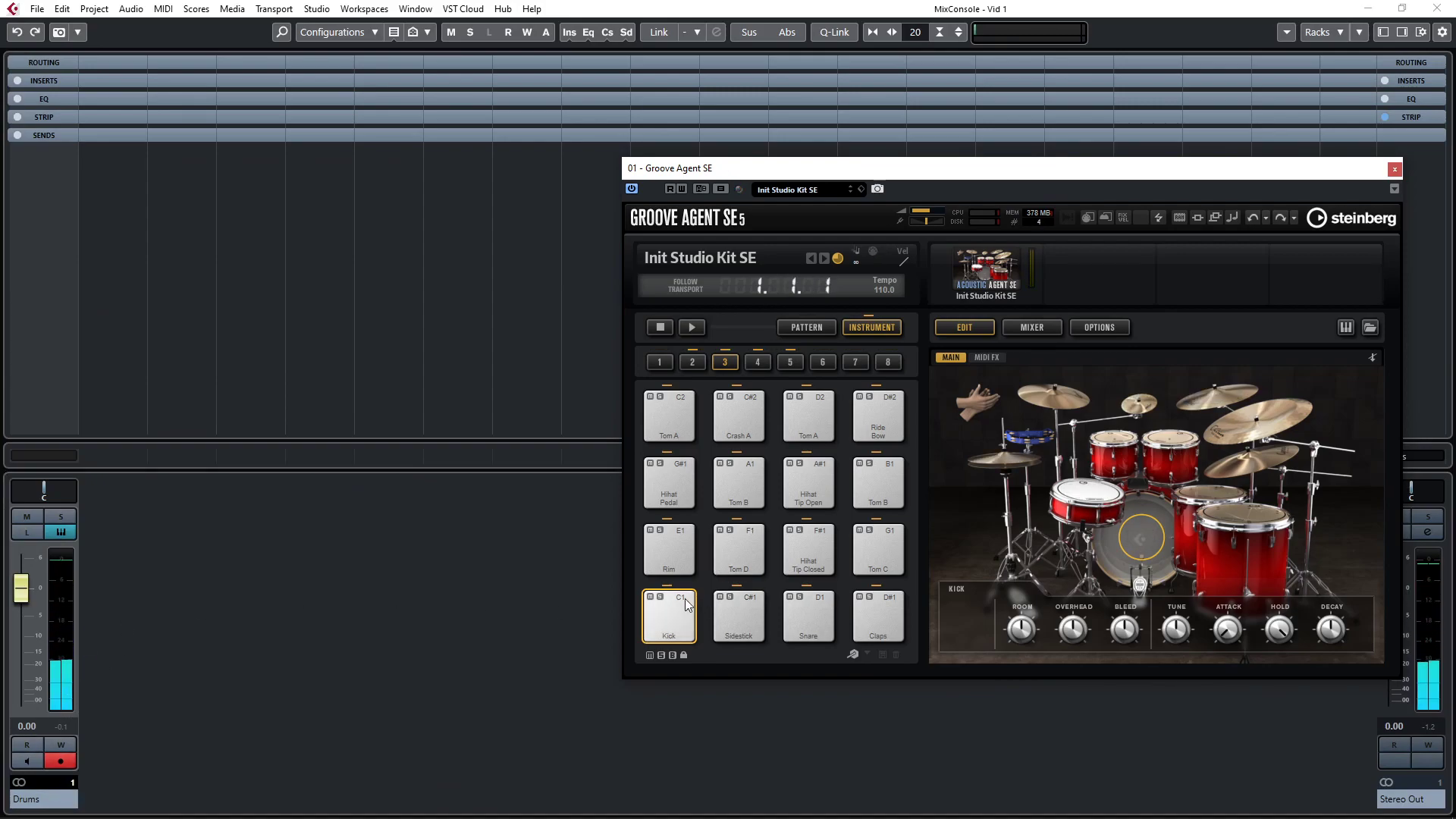
- Audition the kick, snare, Tom D and claps pads in Groove Agent SE while watching the Drums channel meter
left_click(821, 602)
left_click(739, 549)
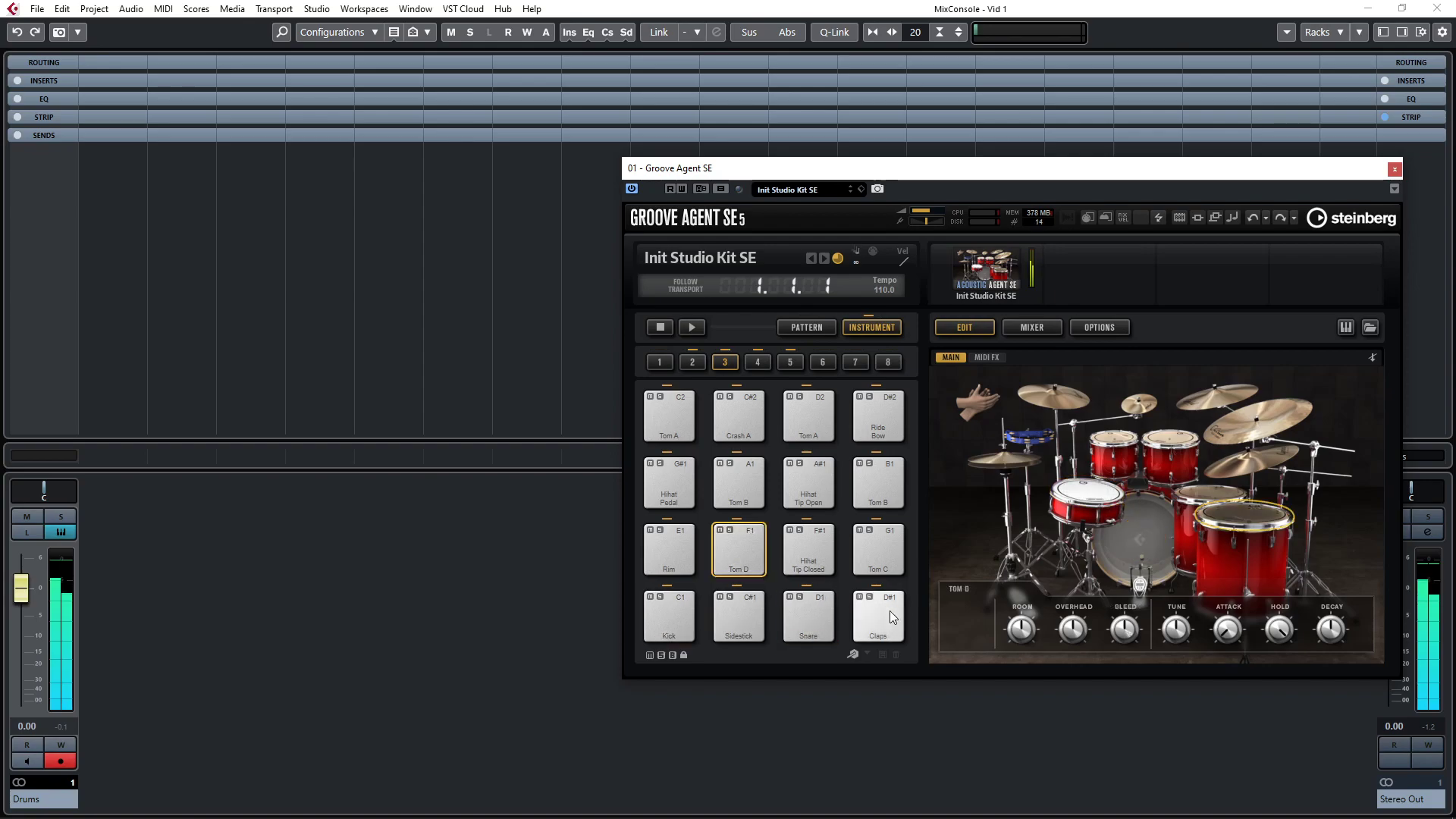
left_click(883, 612)
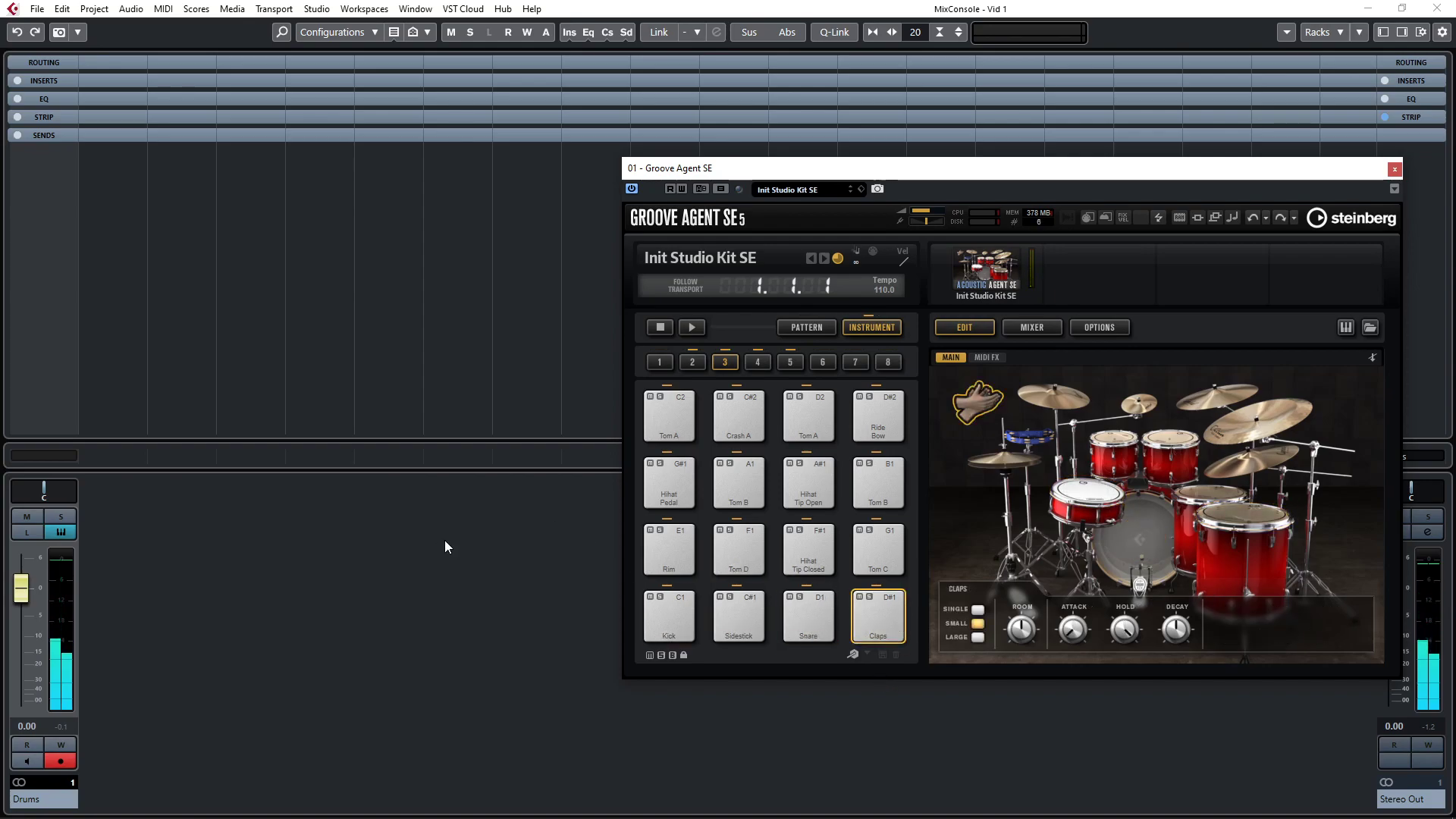
left_click(680, 603)
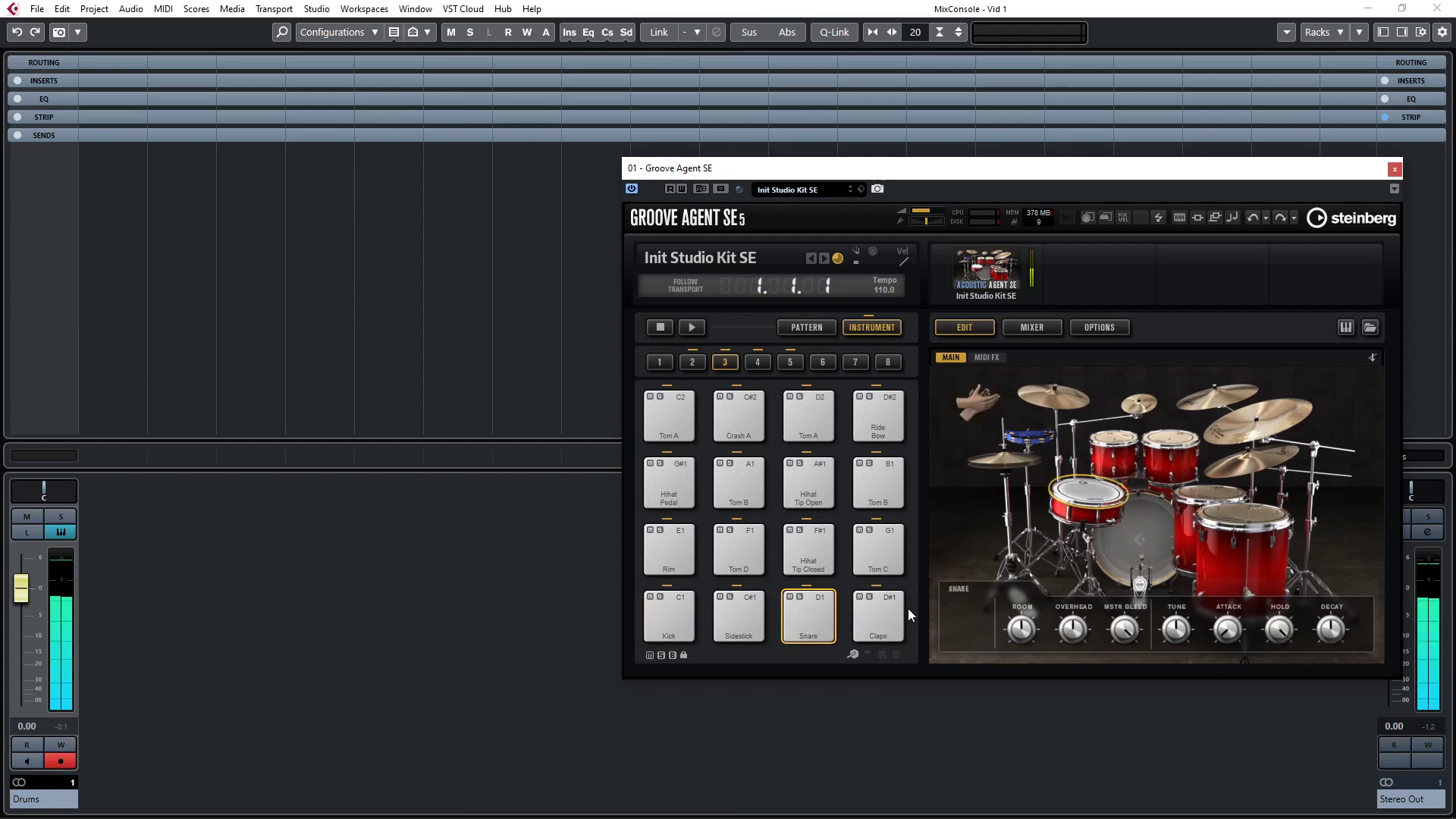
left_click(883, 613)
left_click(115, 523)
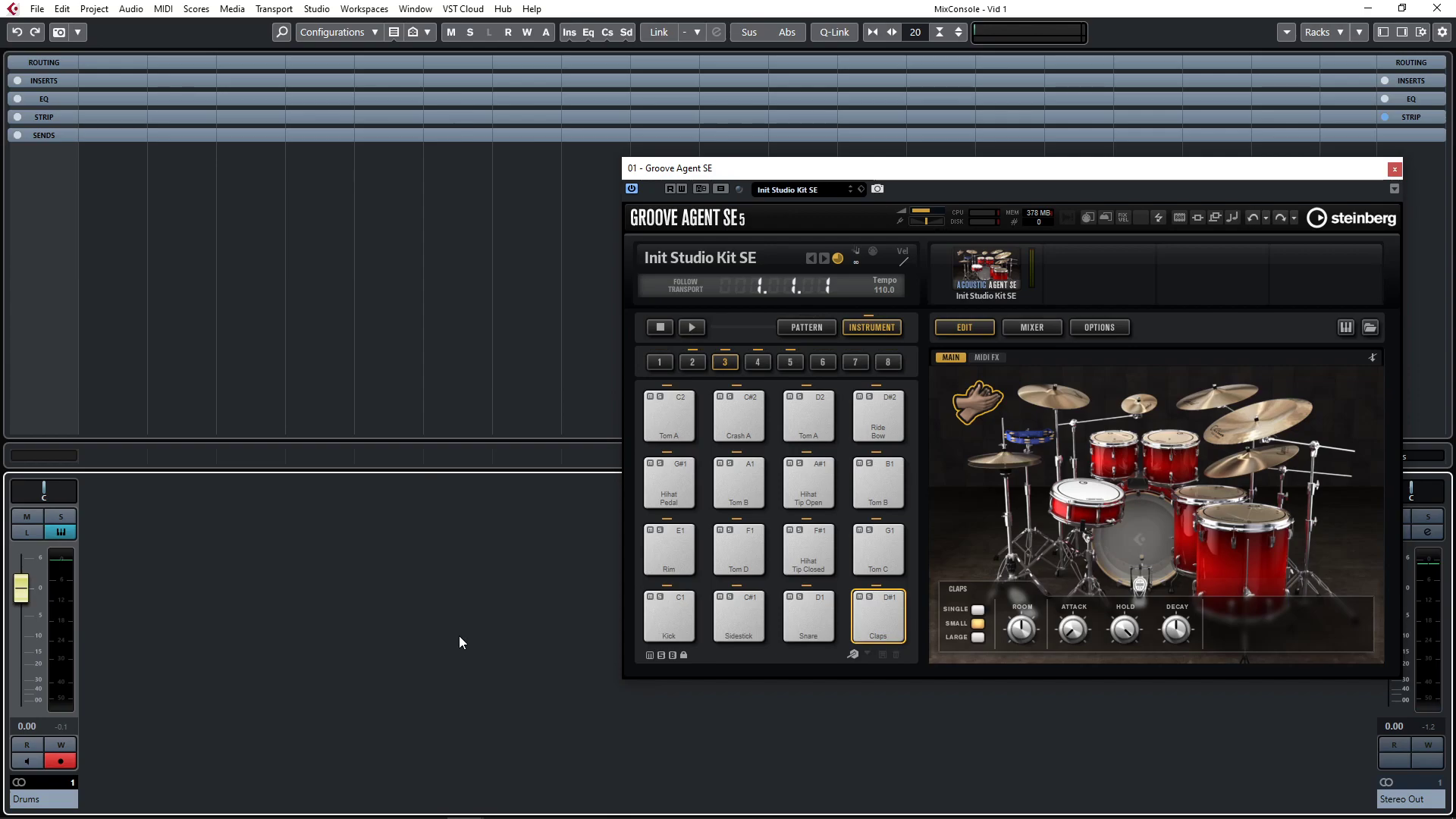
- Return to the project window and open the VST Instruments rack, placing it beside the Groove Agent SE editor
key("F3")
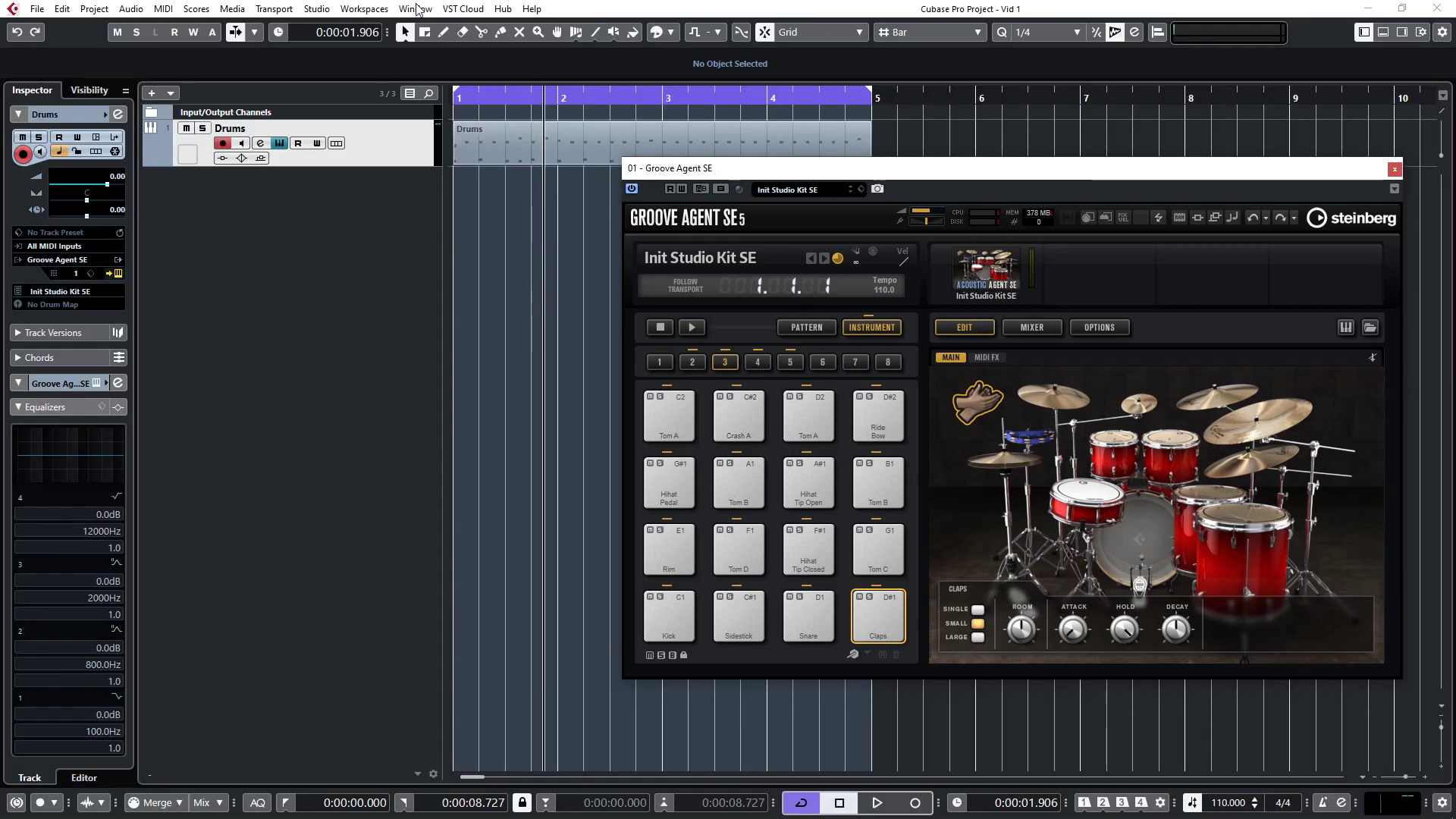
left_click(317, 9)
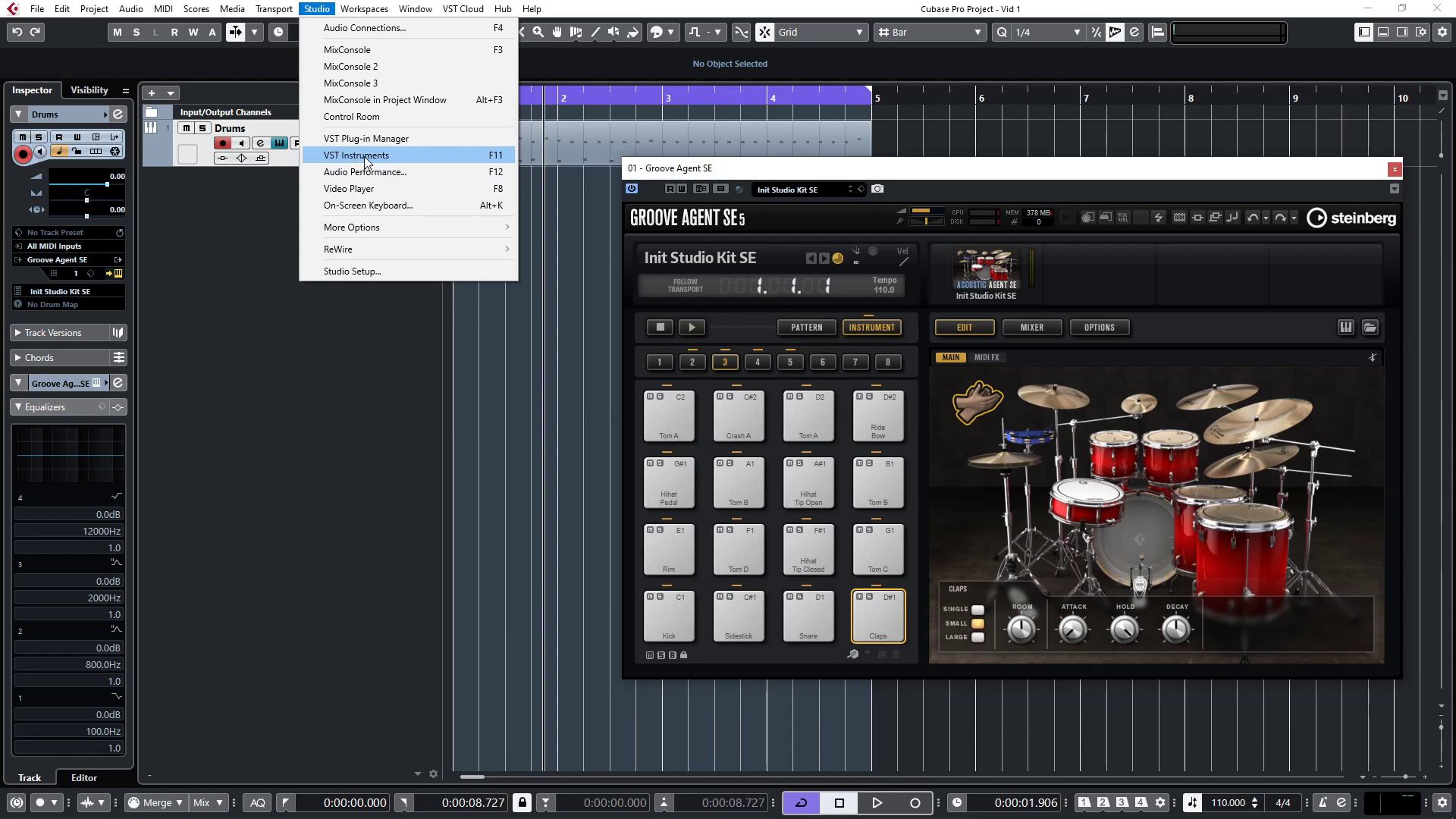
left_click(314, 8)
left_click(321, 11)
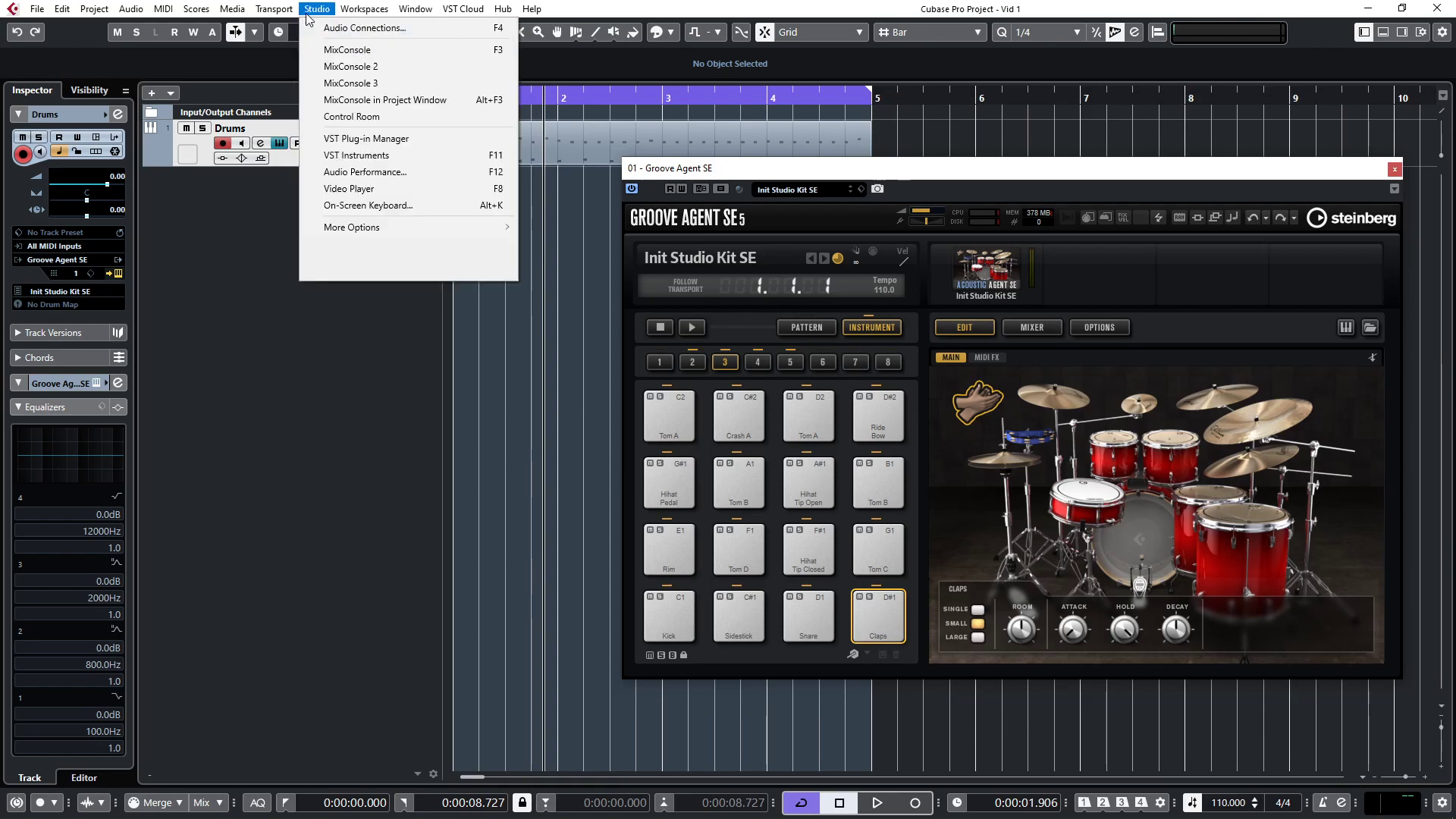
left_click(496, 157)
left_click_drag(431, 216, 410, 187)
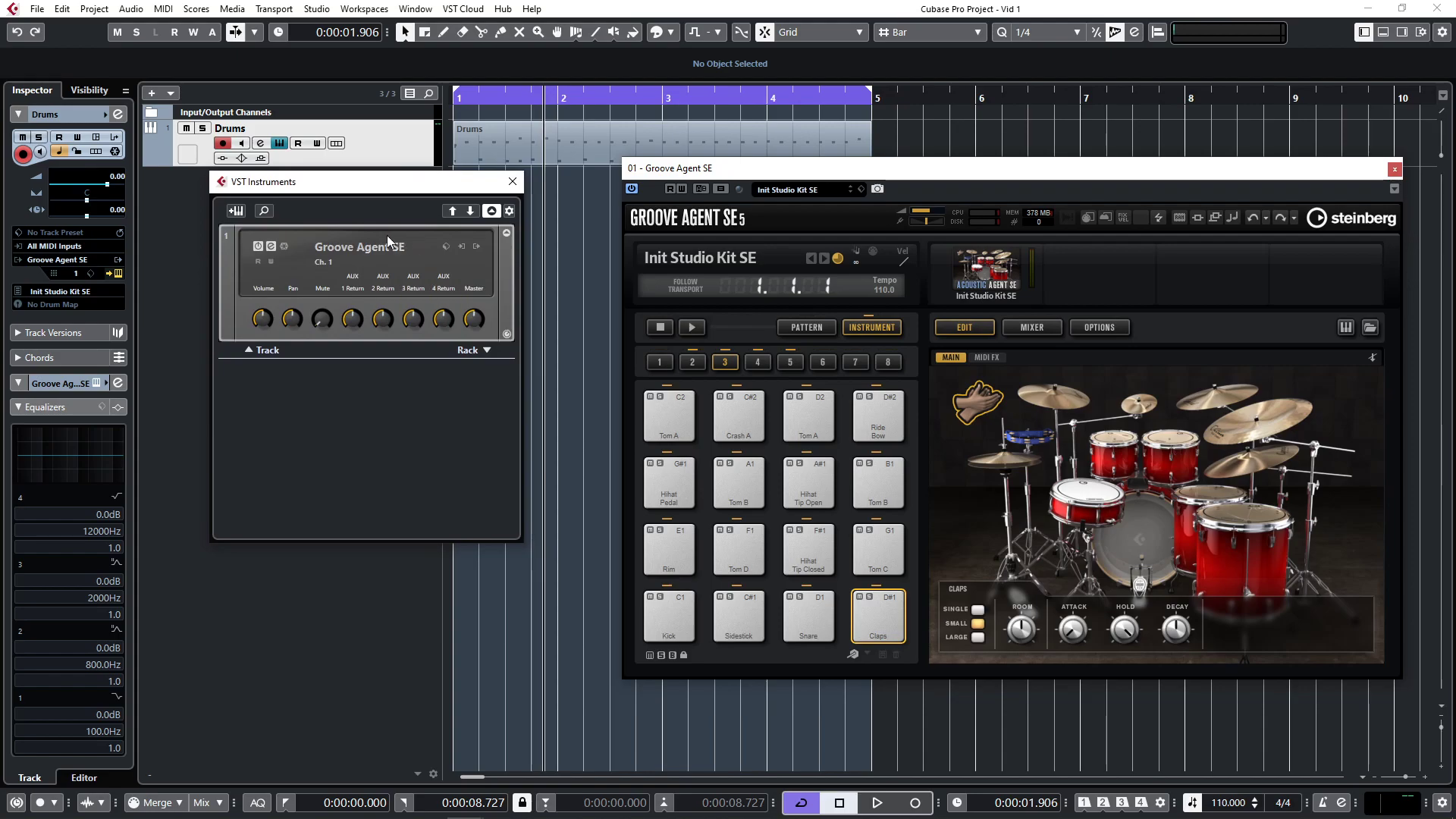
left_click_drag(269, 183, 296, 199)
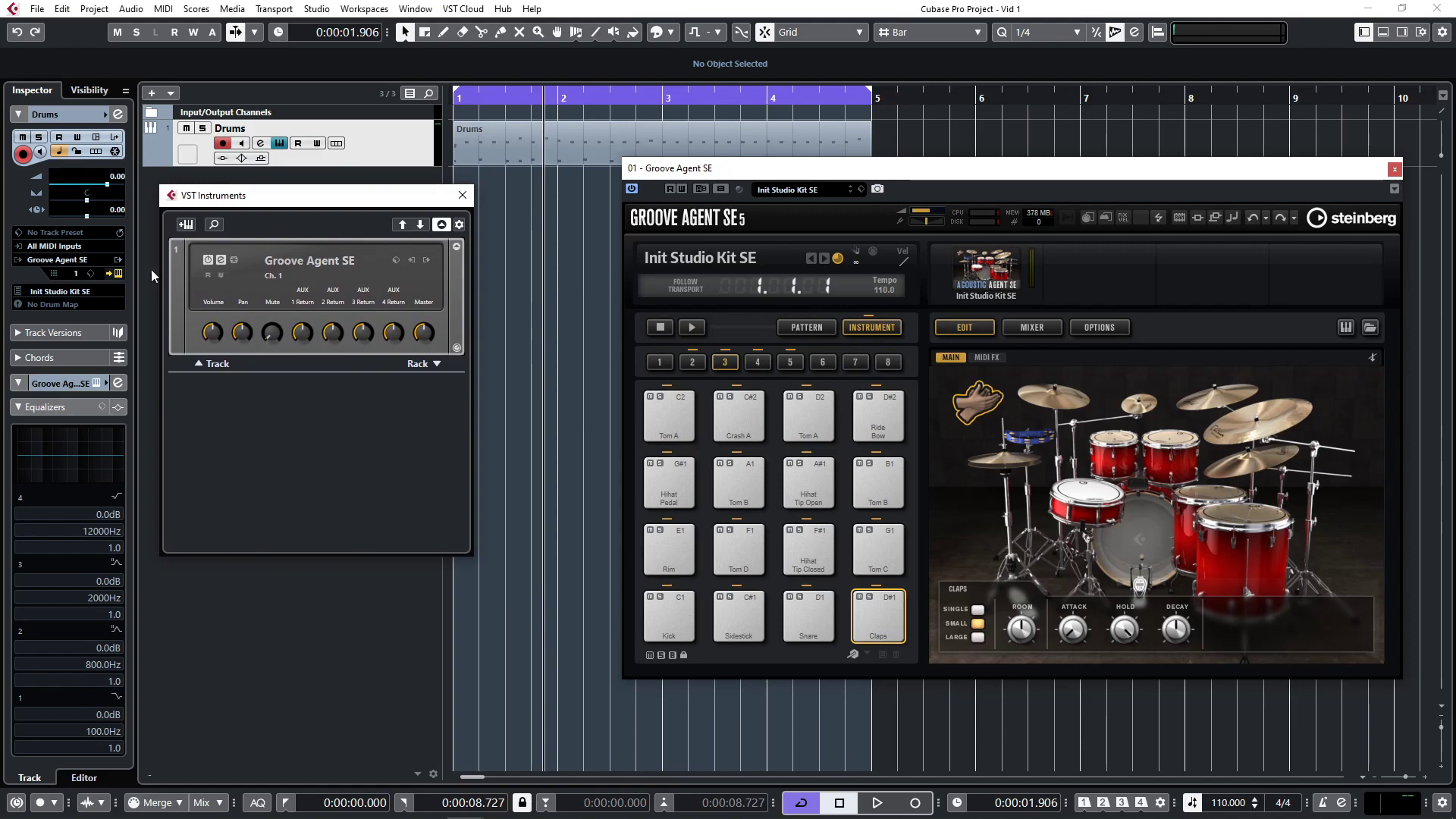
- Close the Groove Agent SE editor from the Drums track's inspector, keeping the VST Instruments rack on screen
key("F11")
left_click(117, 273)
left_click(118, 273)
left_click(117, 273)
key("F11")
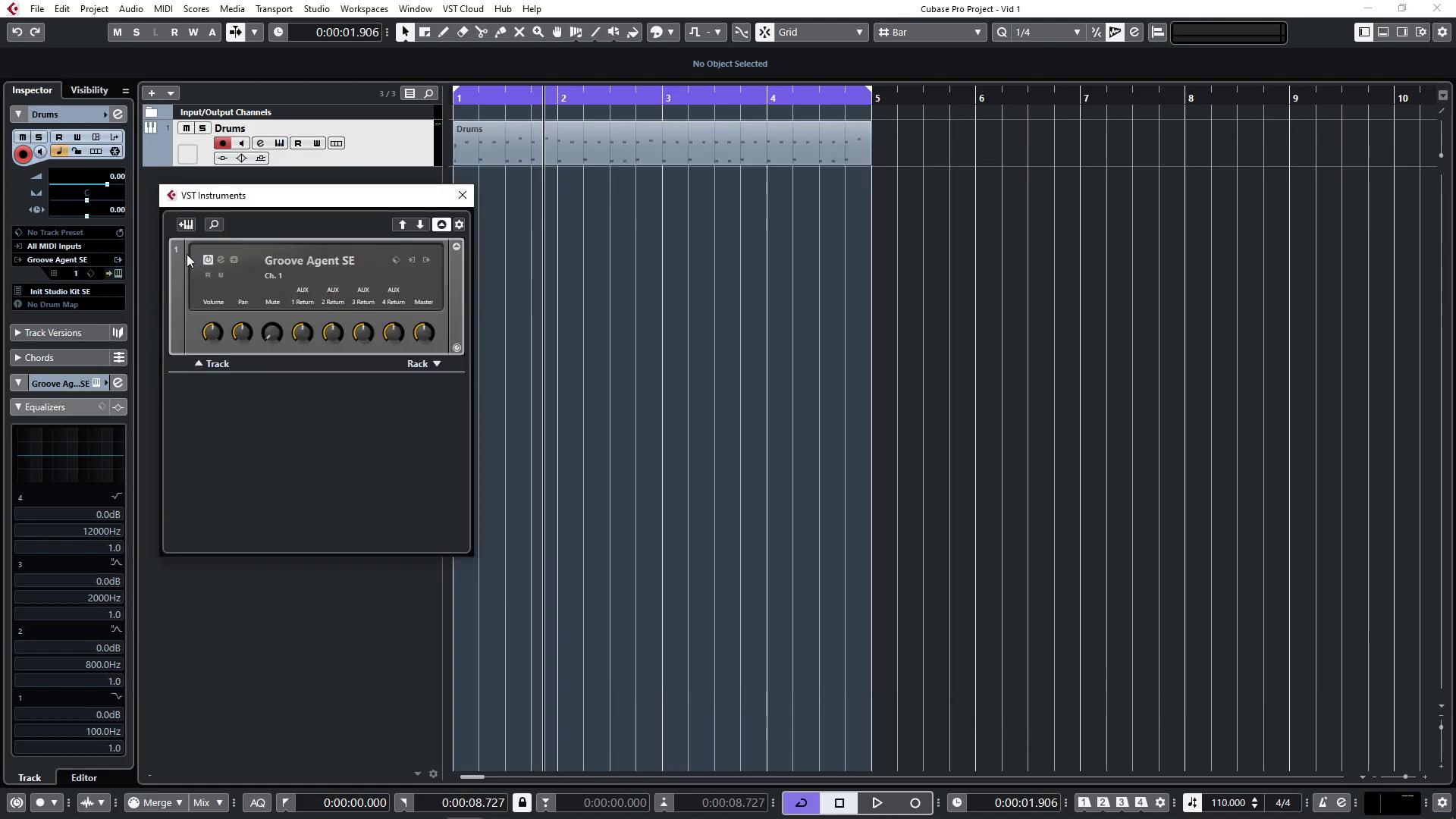
- Show and hide the Groove Agent SE editor from its slot in the VST Instruments rack
left_click(221, 260)
left_click(221, 261)
left_click(220, 262)
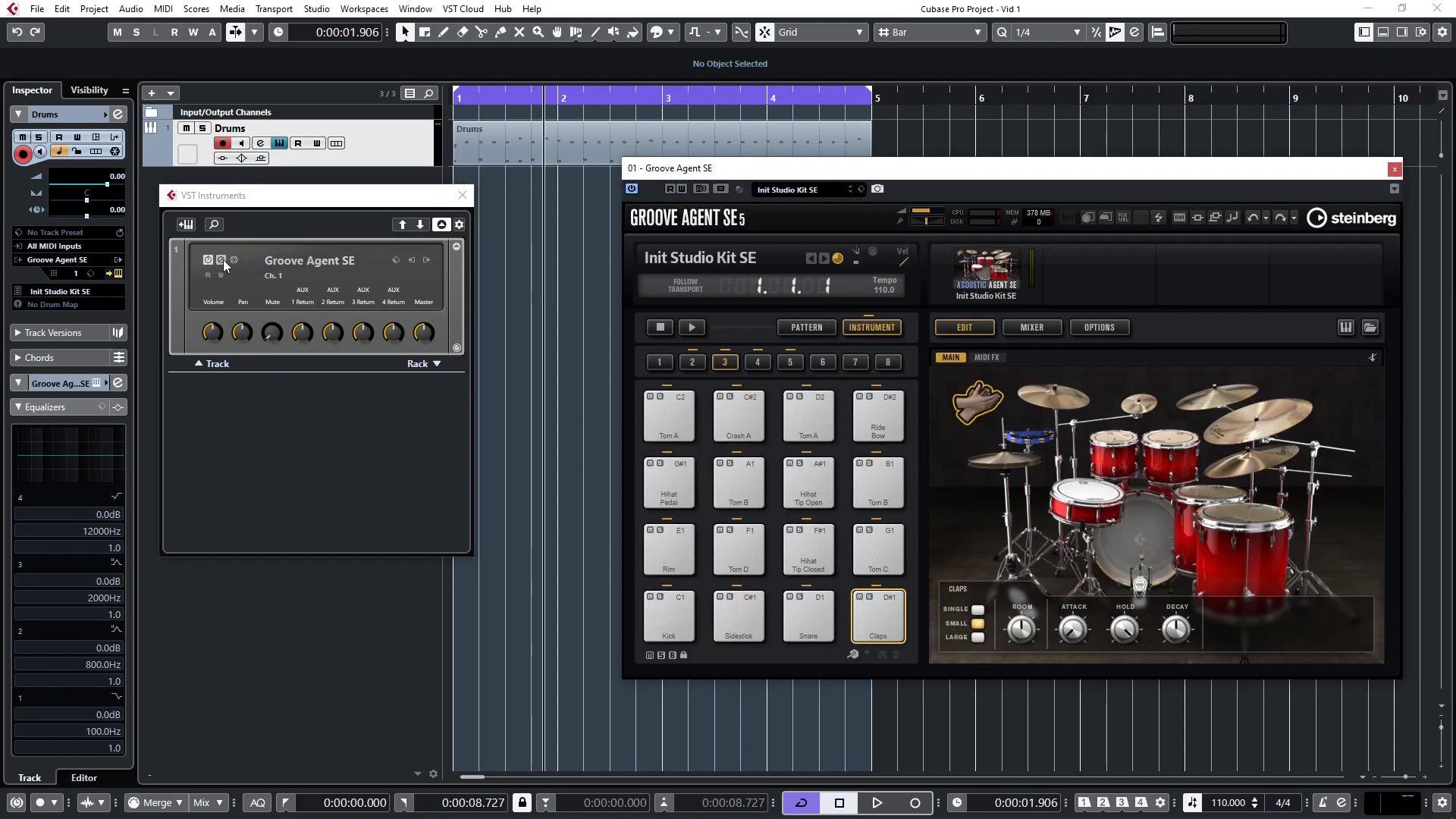
left_click(222, 261)
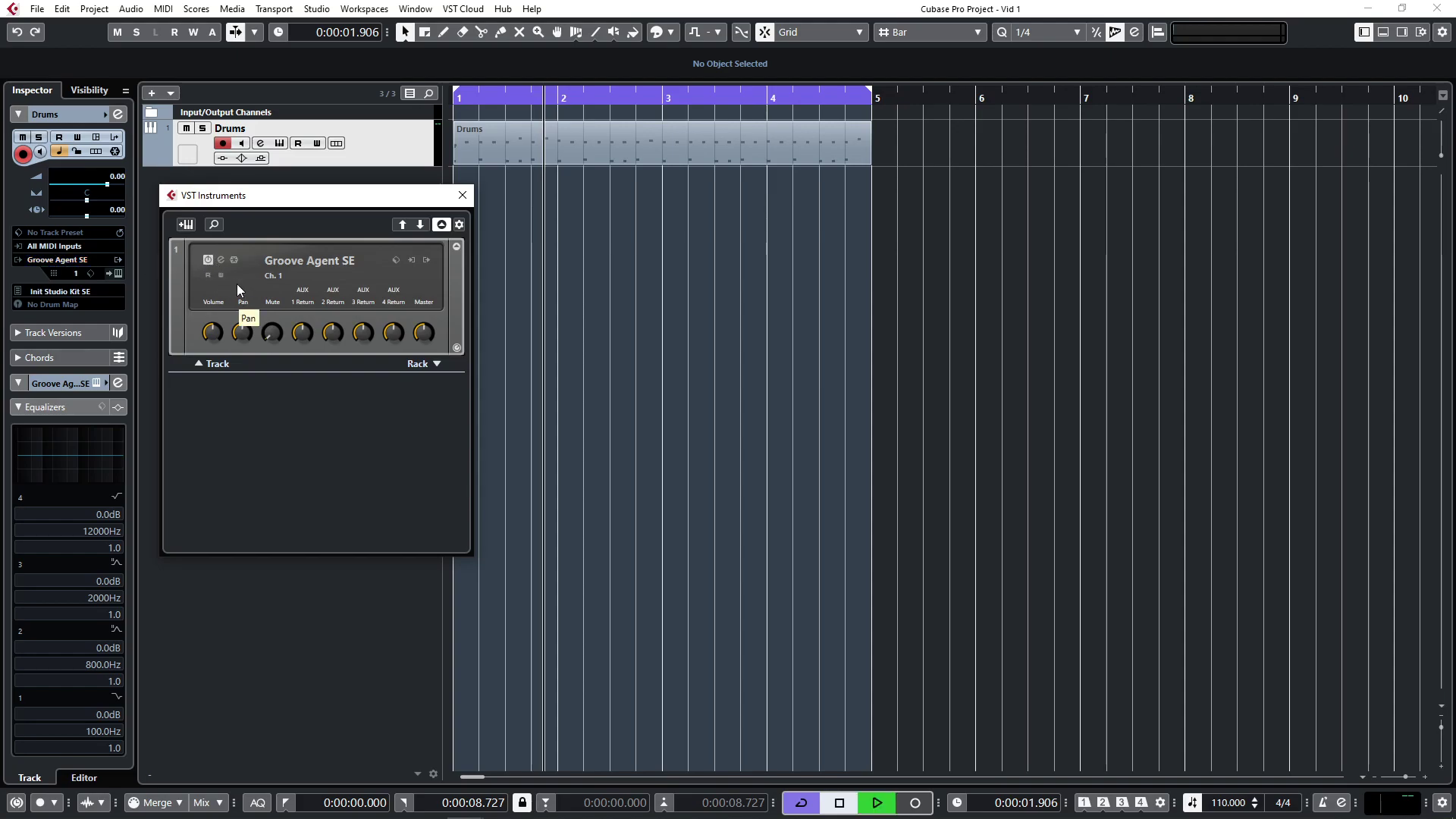
left_click(222, 260)
left_click(223, 260)
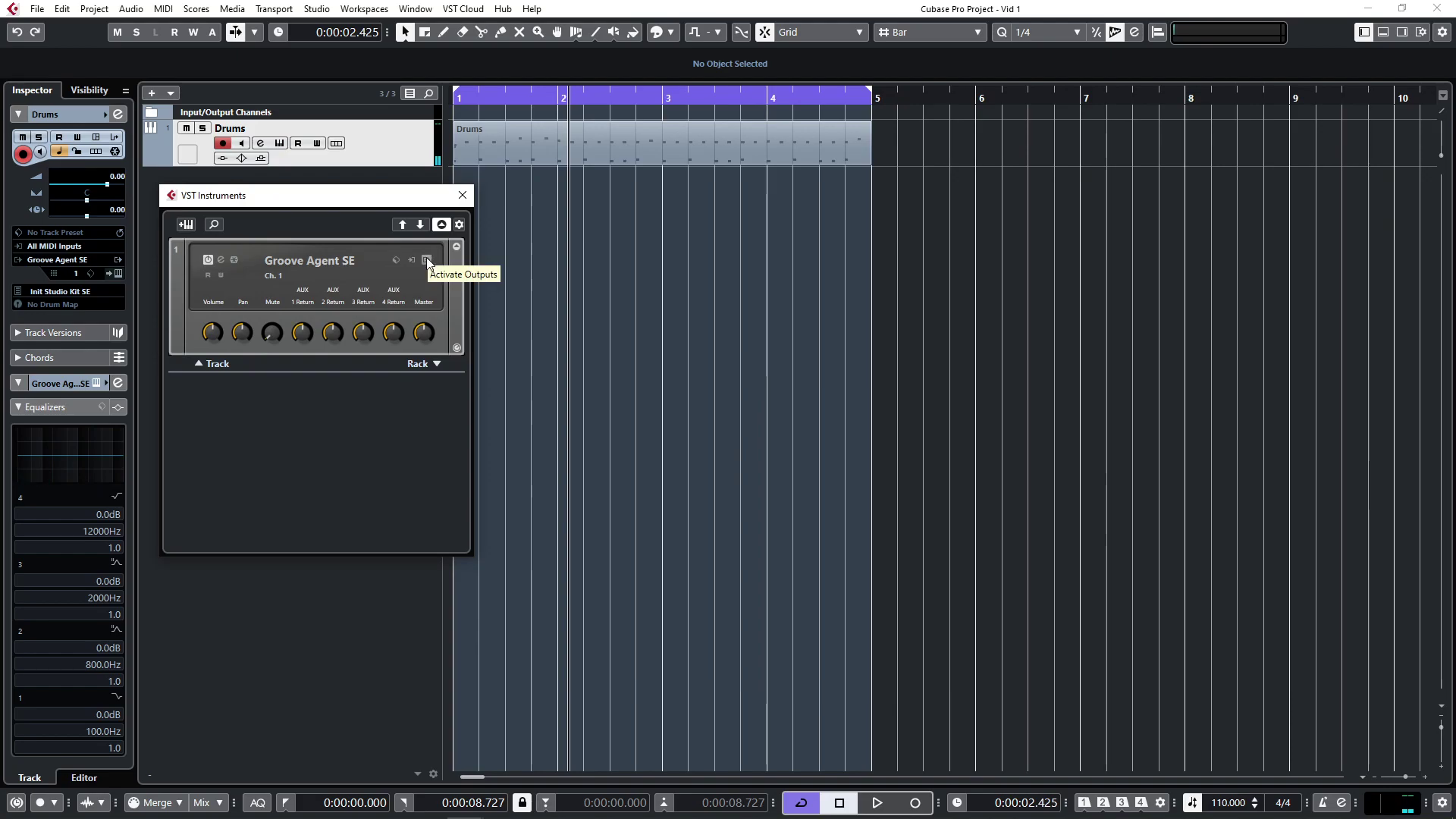
- Move the VST Instruments rack clear of the mixer channel area and open the MixConsole
left_click(426, 260)
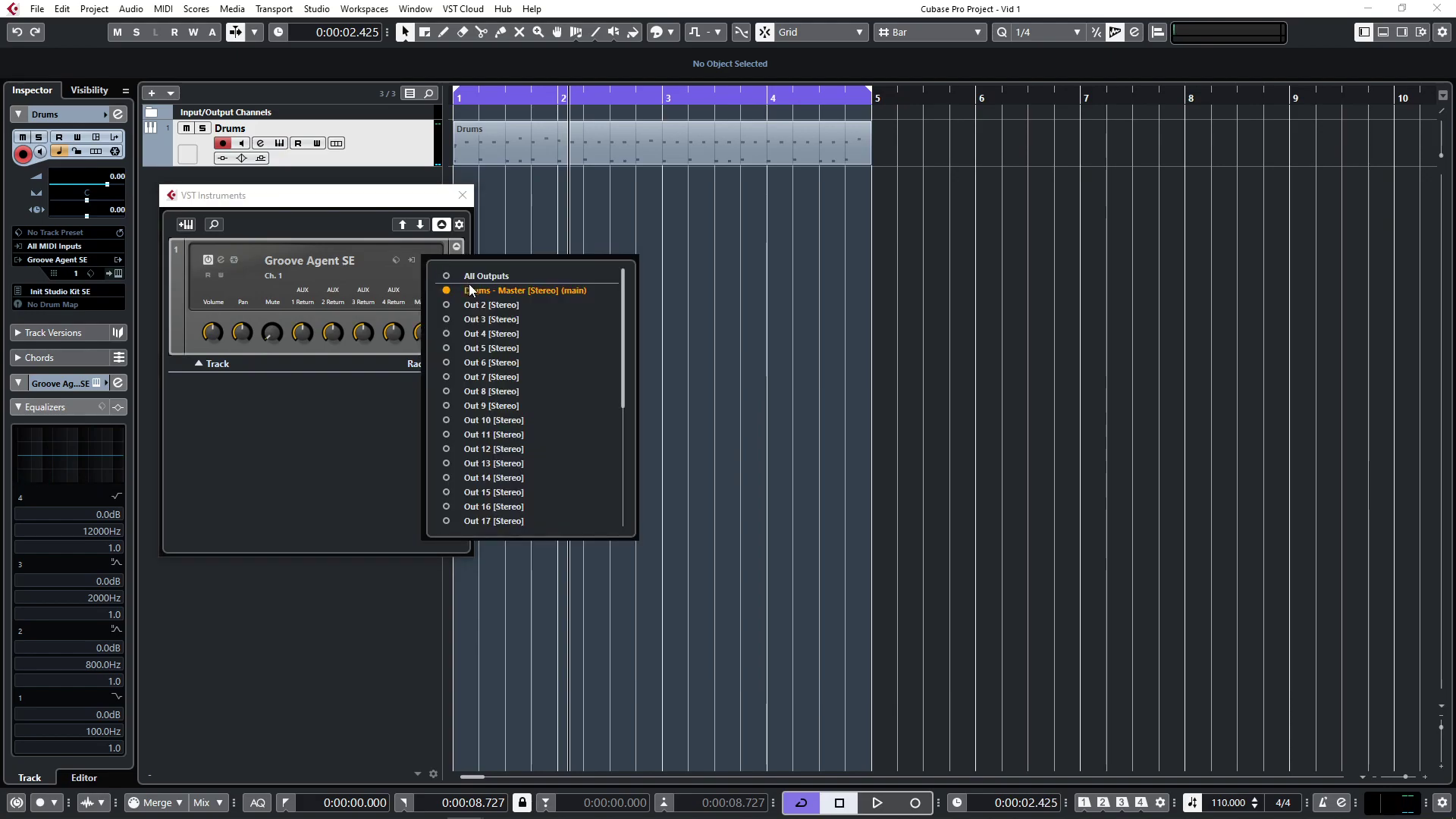
left_click_drag(321, 196, 1116, 243)
key("F3")
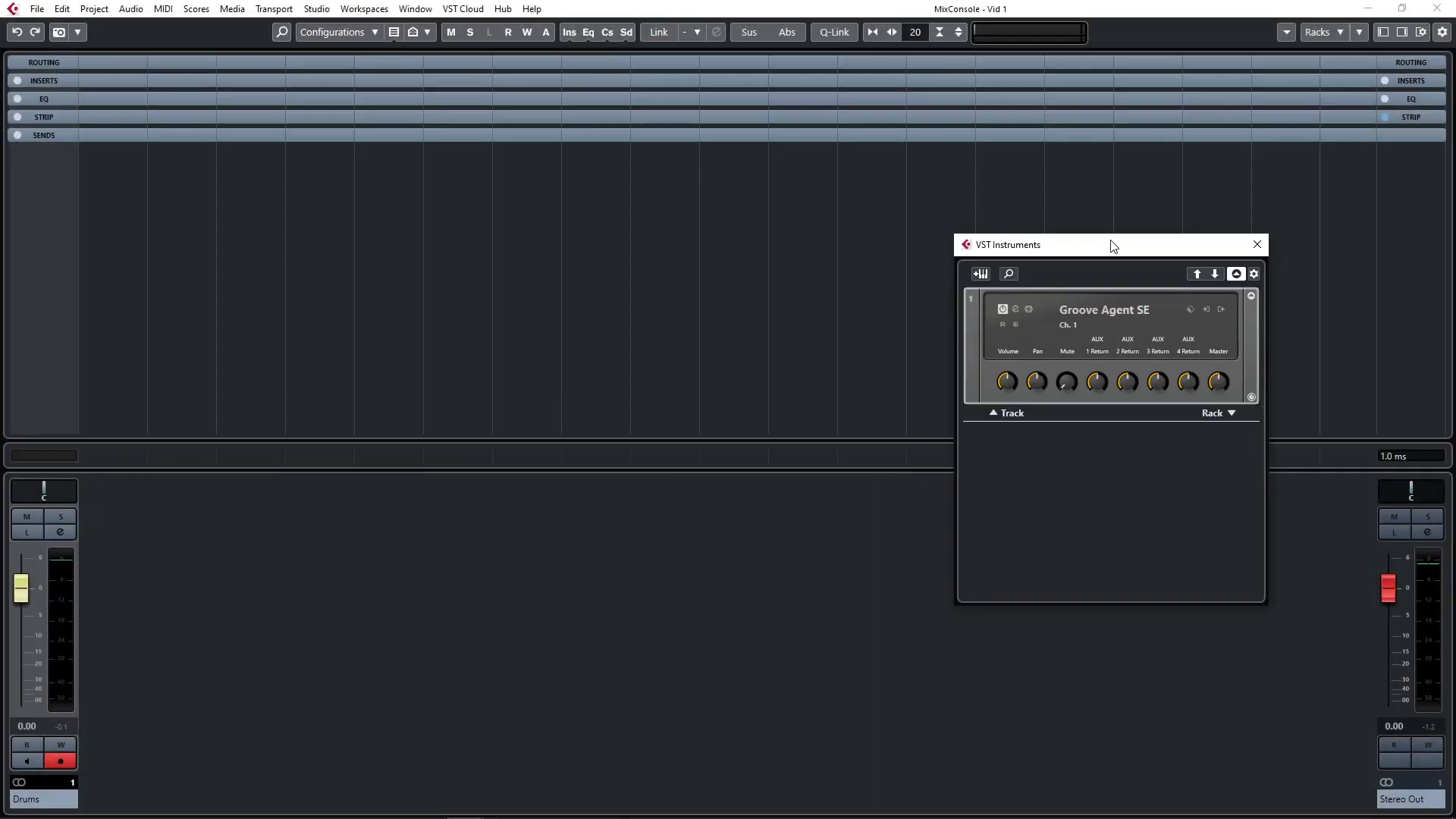
- Review Groove Agent SE's available outputs, activating Out 2 and deactivating it again
left_click(1219, 310)
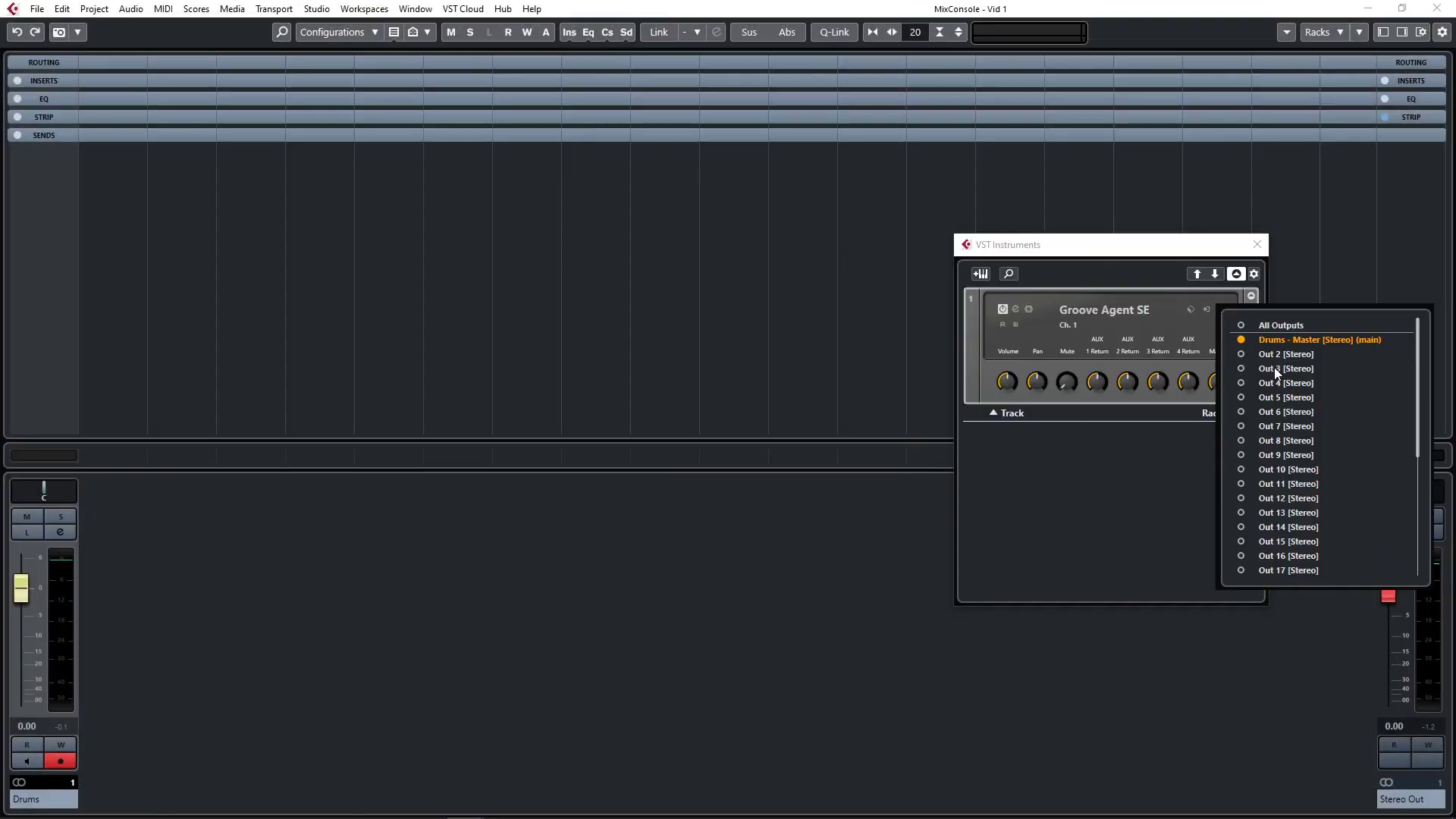
scroll(1288, 372, "down", 5)
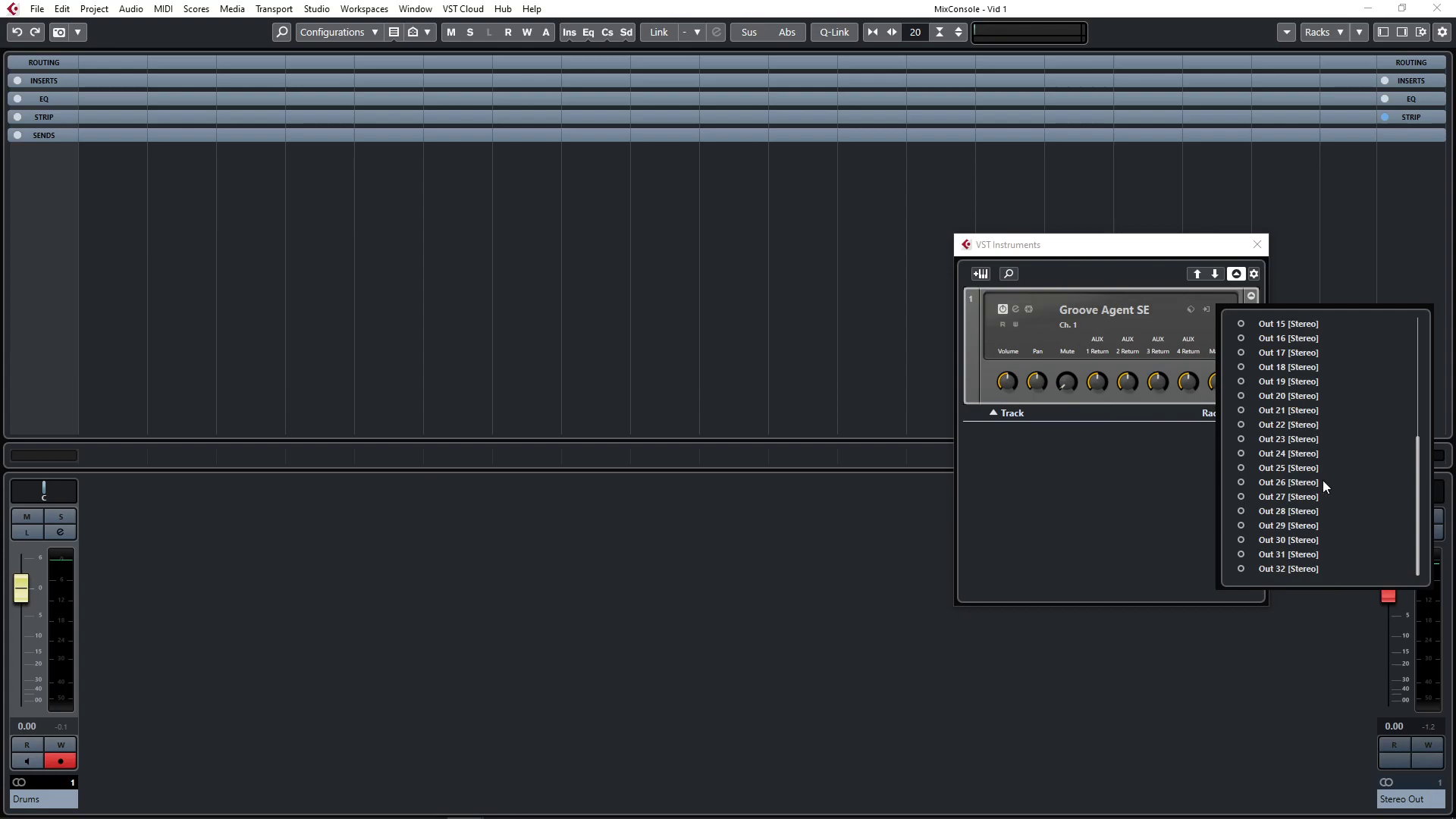
scroll(1316, 488, "up", 5)
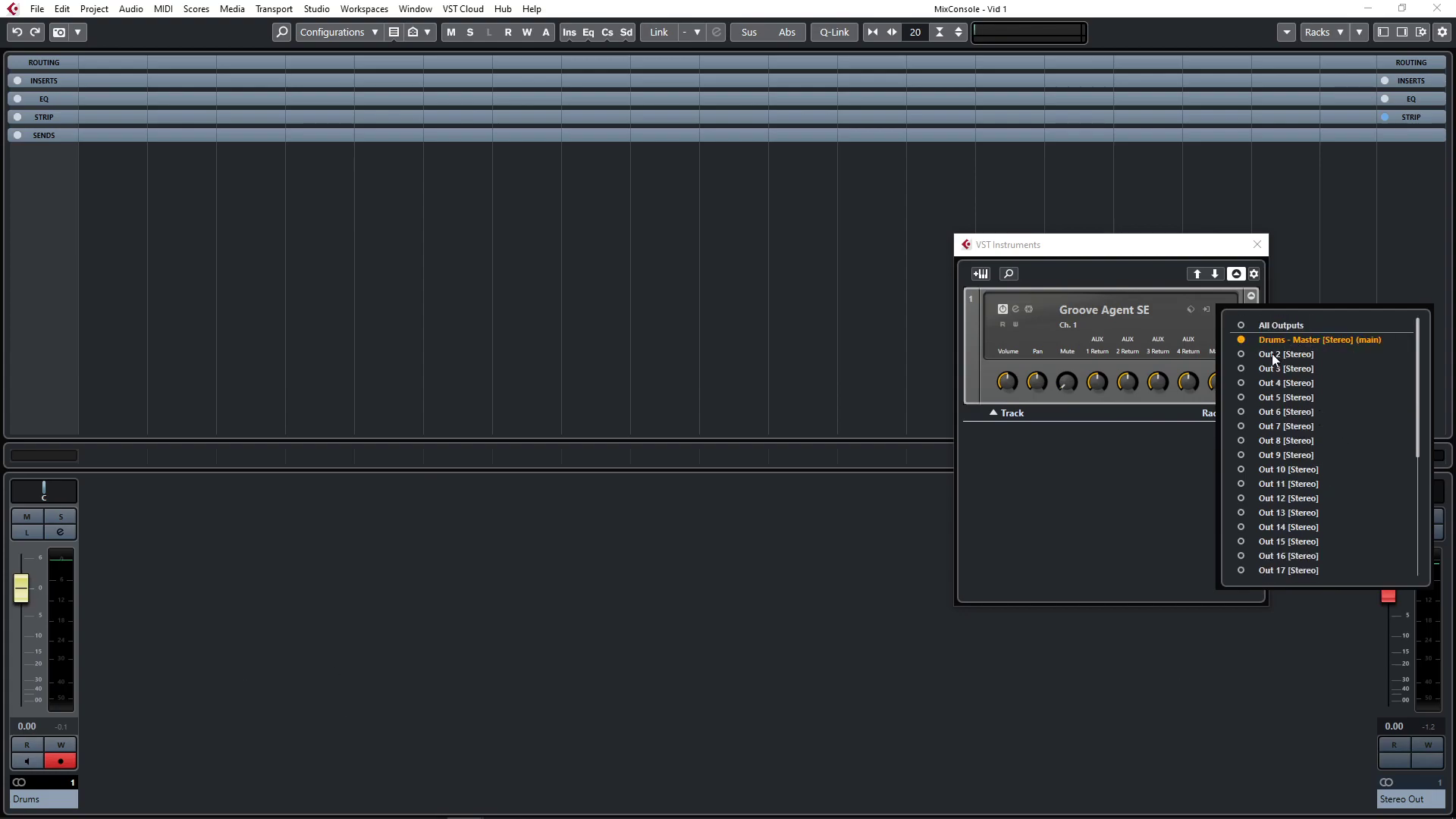
left_click(1241, 355)
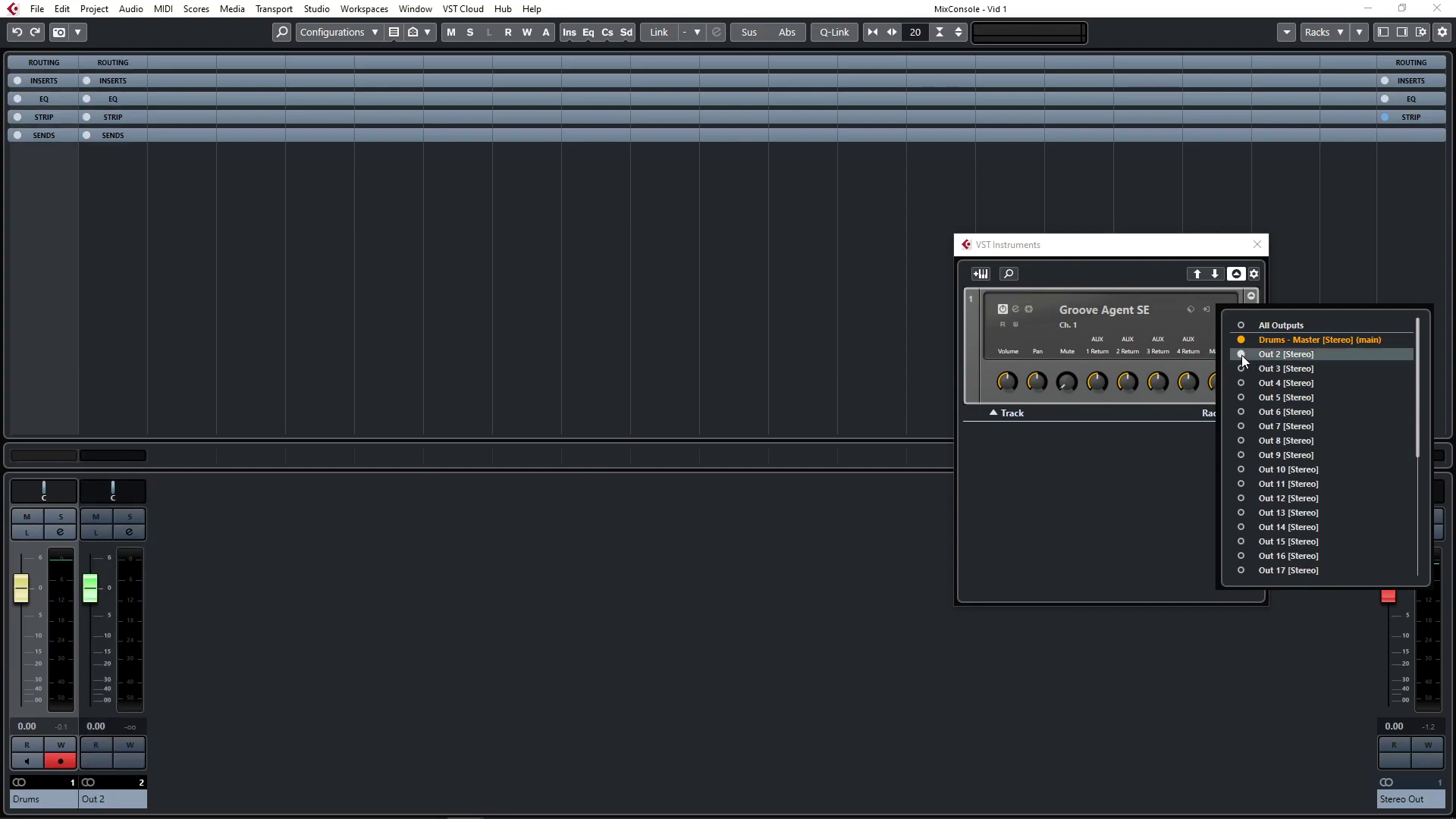
left_click(1241, 355)
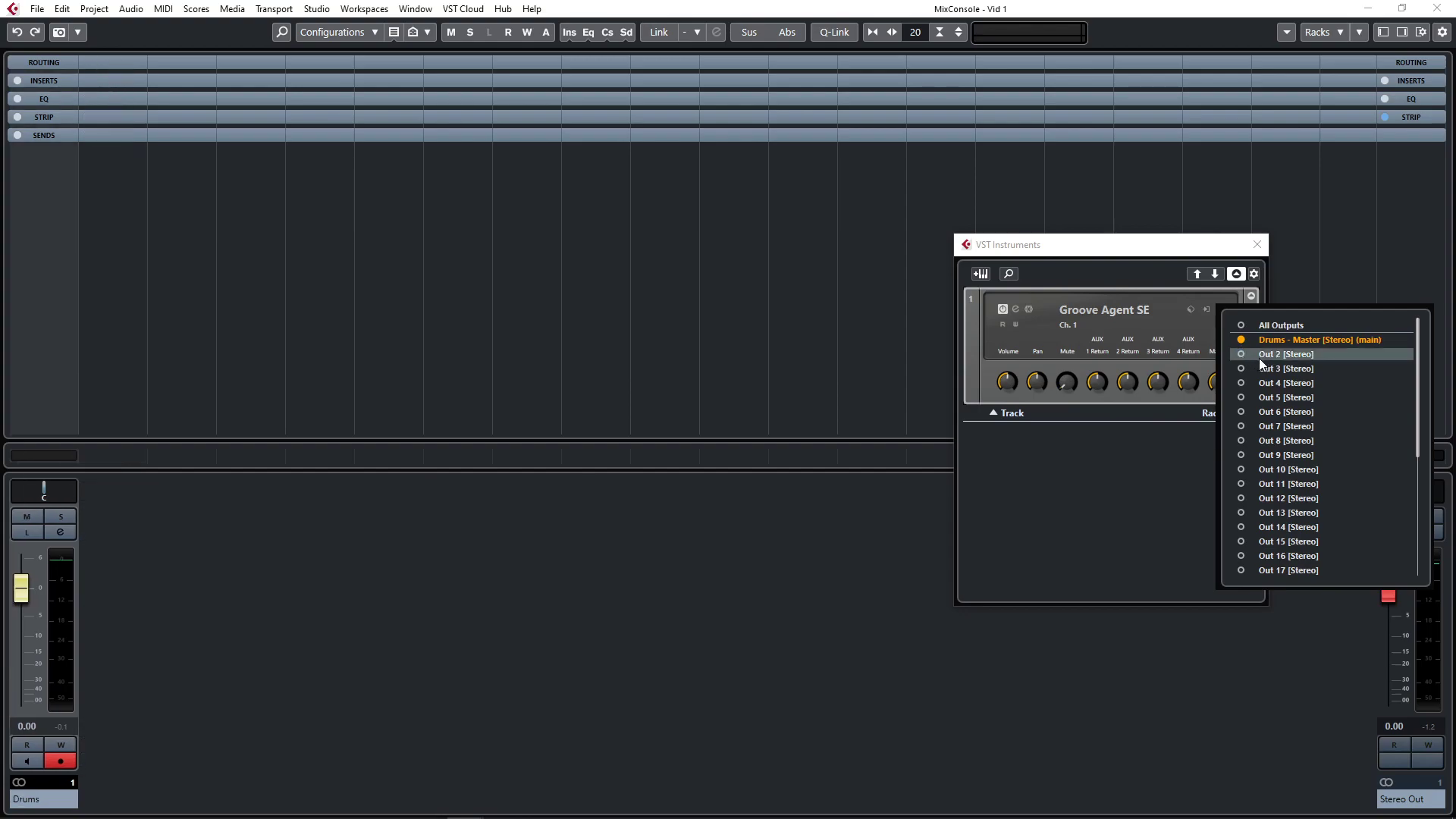
- Look over the drum pads in the Groove Agent SE editor and close the editor
left_click(1092, 252)
left_click(1018, 307)
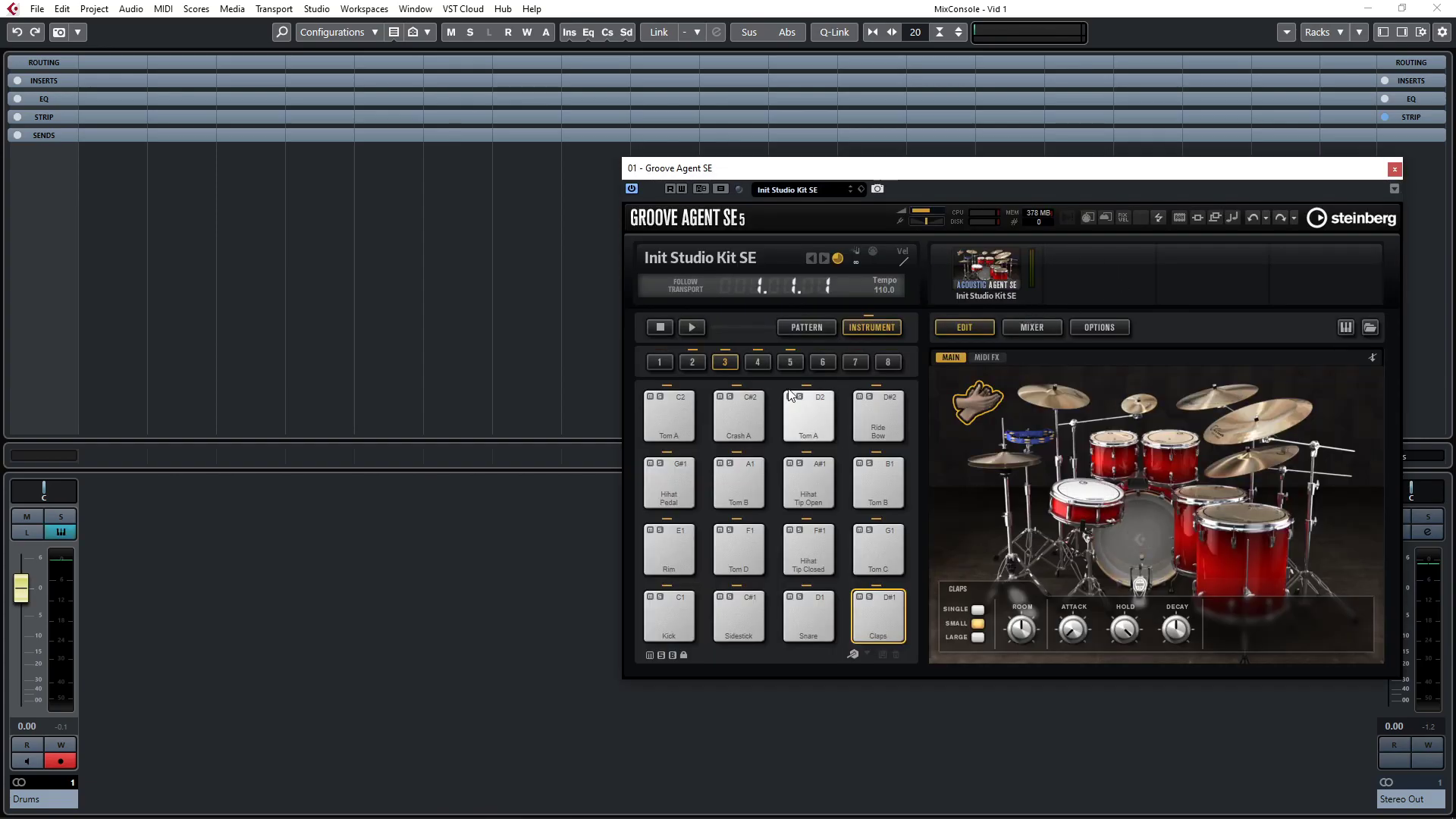
left_click_drag(1393, 175, 1292, 176)
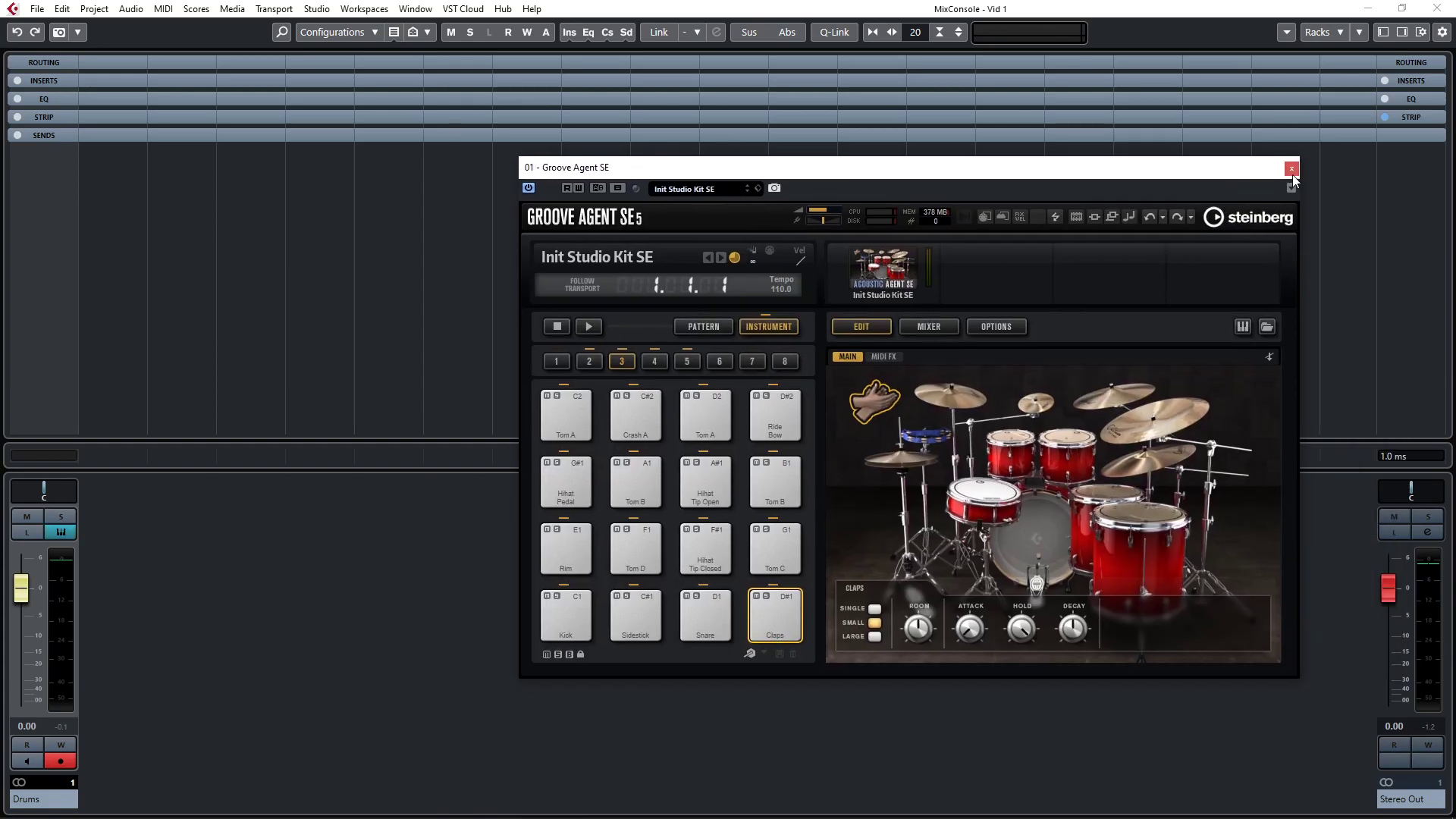
left_click(1289, 169)
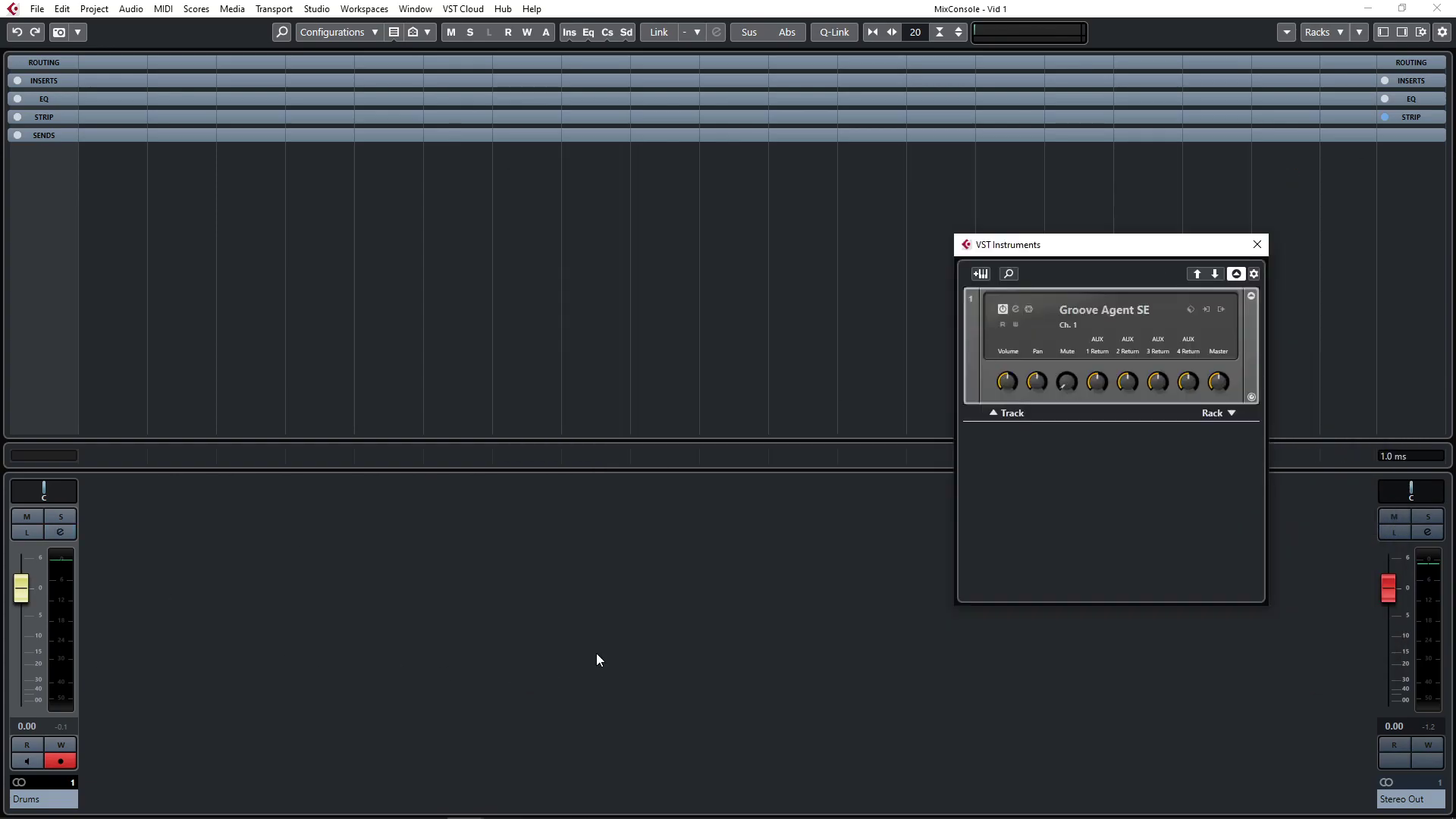
- Activate Groove Agent SE's stereo outputs Out 2 through Out 8 together so each gets a mixer channel
left_click(1219, 310)
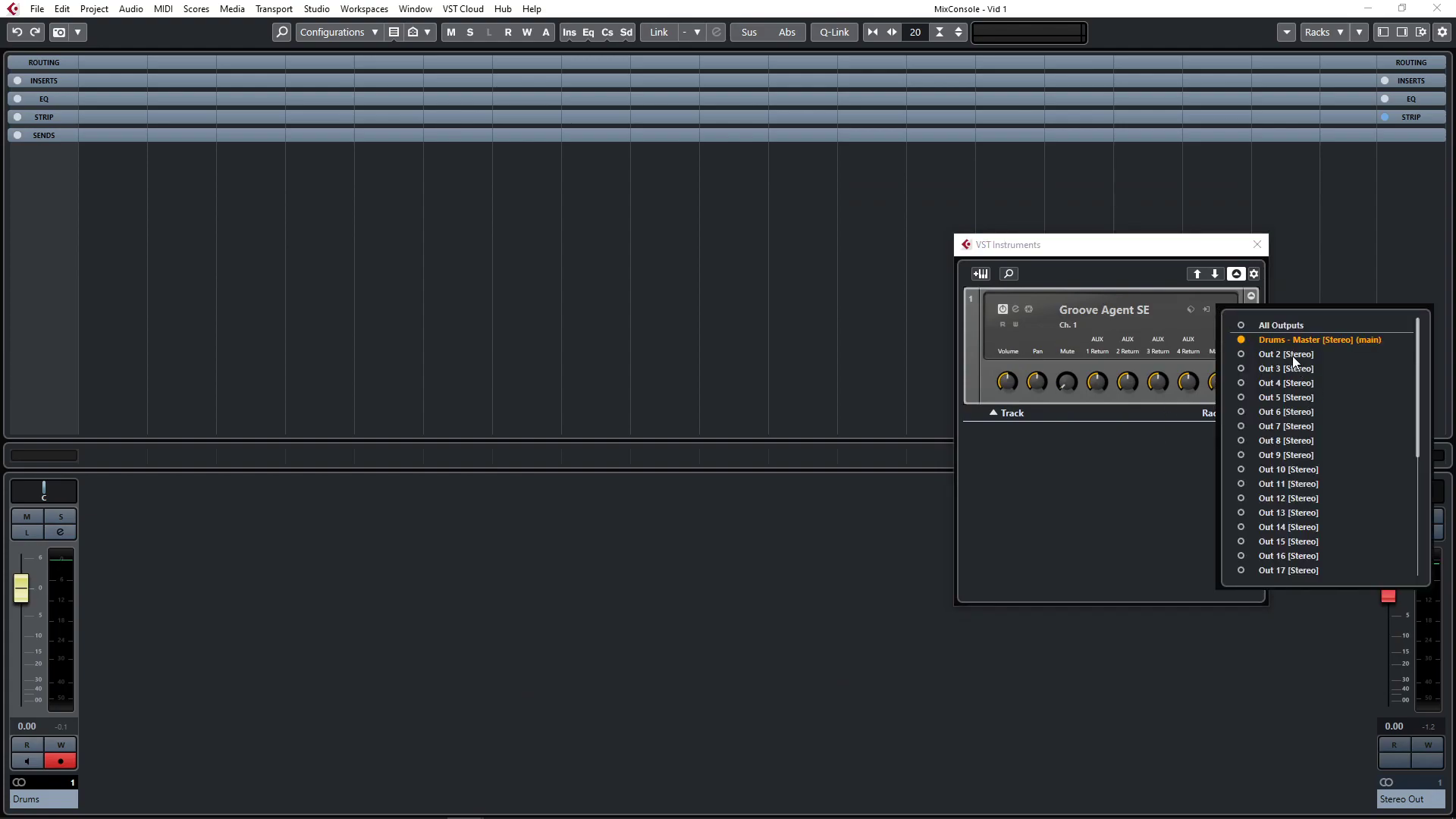
left_click(1281, 439, "shift")
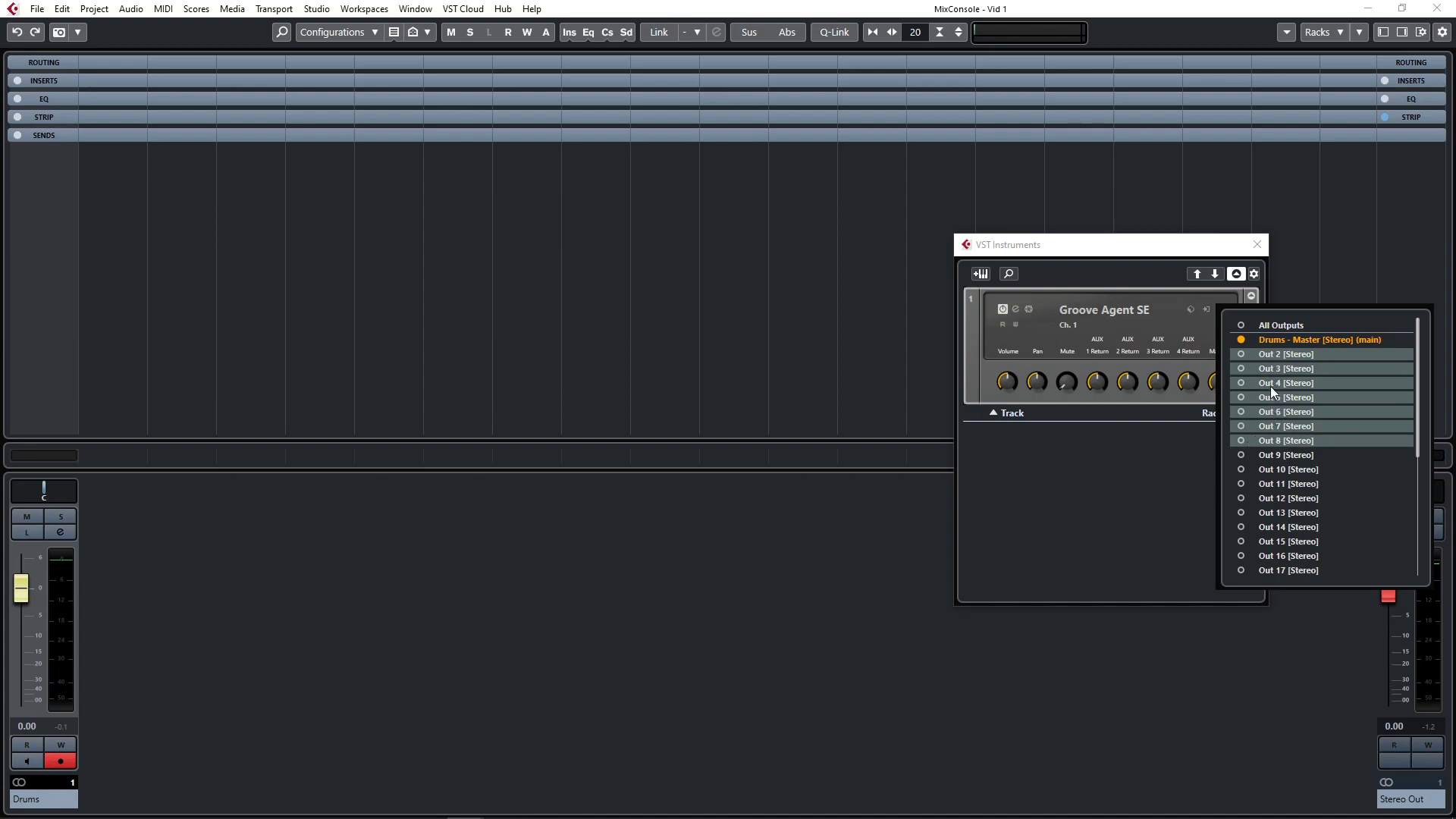
left_click(1277, 439, "shift")
left_click(1242, 440)
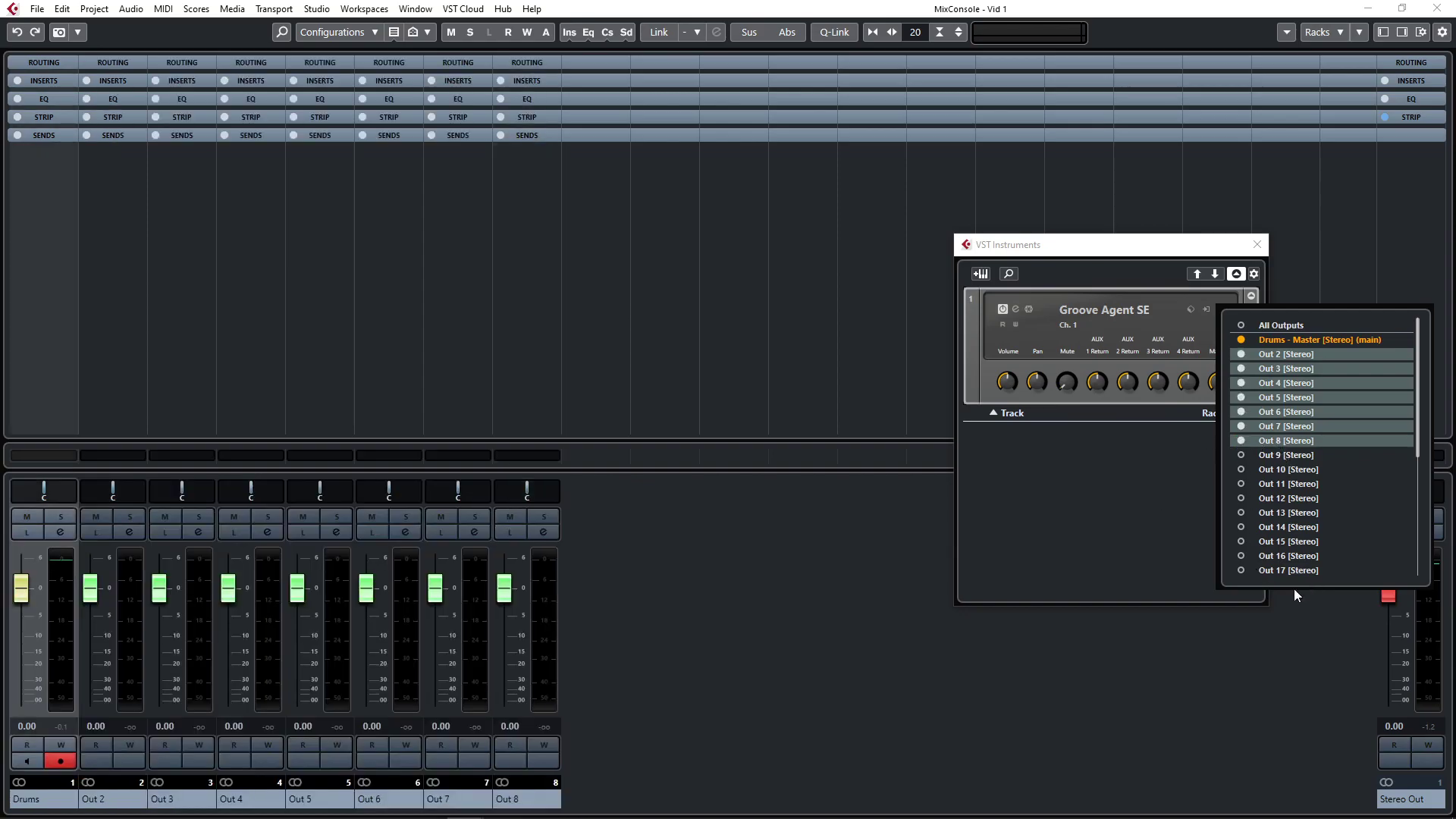
left_click(835, 694)
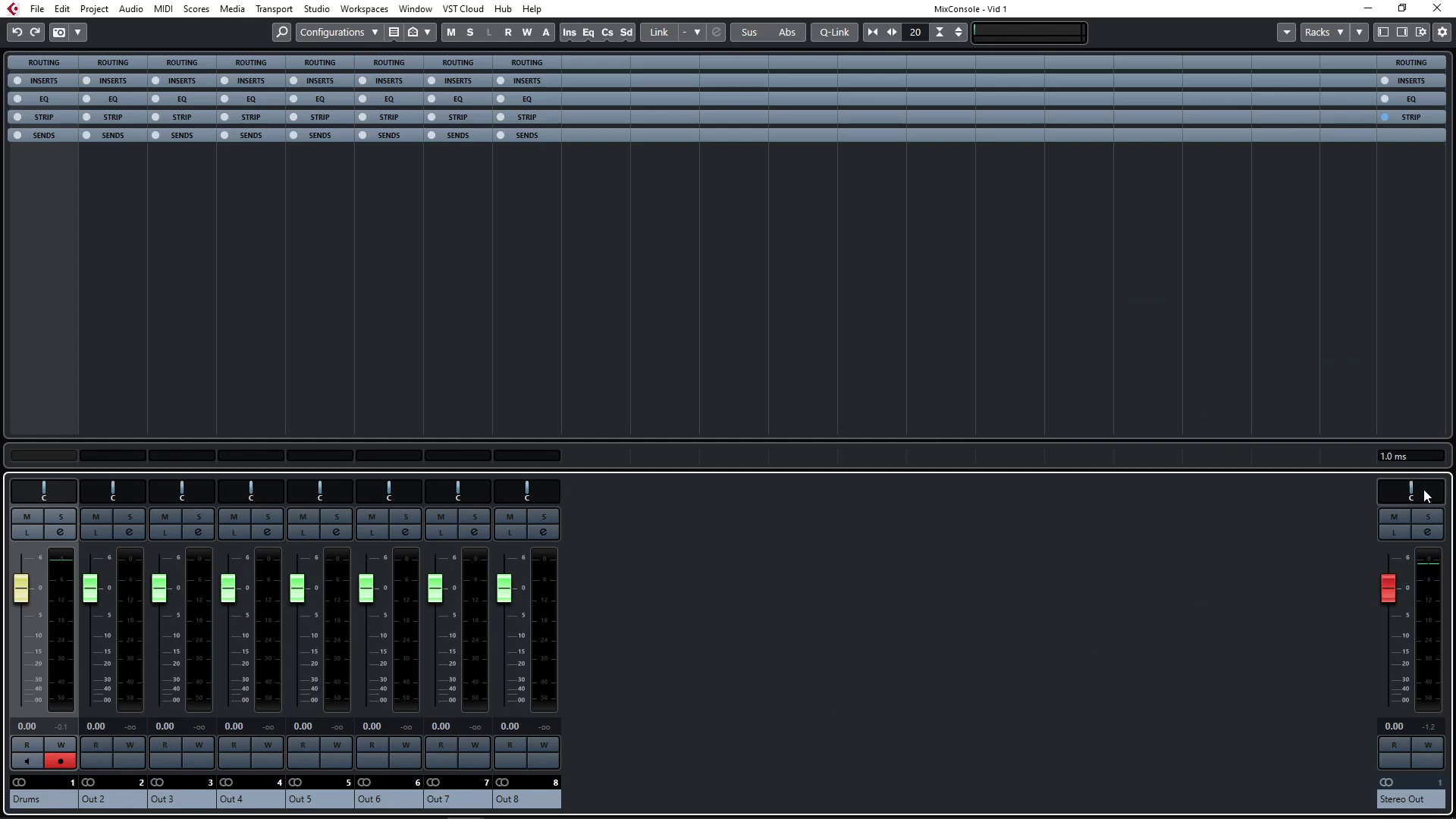
- Close the VST Instruments rack in the project window and audition the snare in the Drums track's Groove Agent SE editor
key("F3")
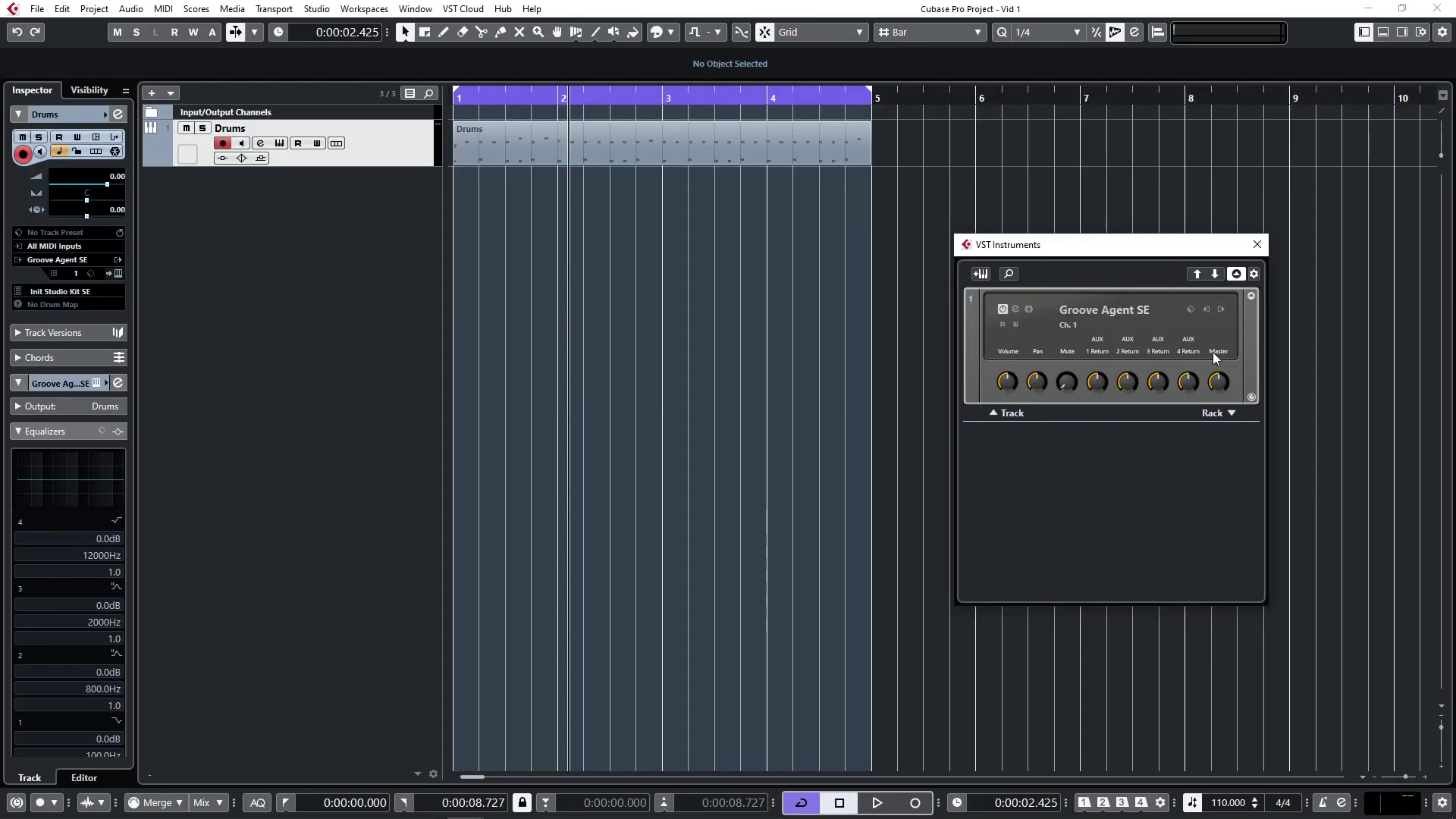
left_click(1257, 244)
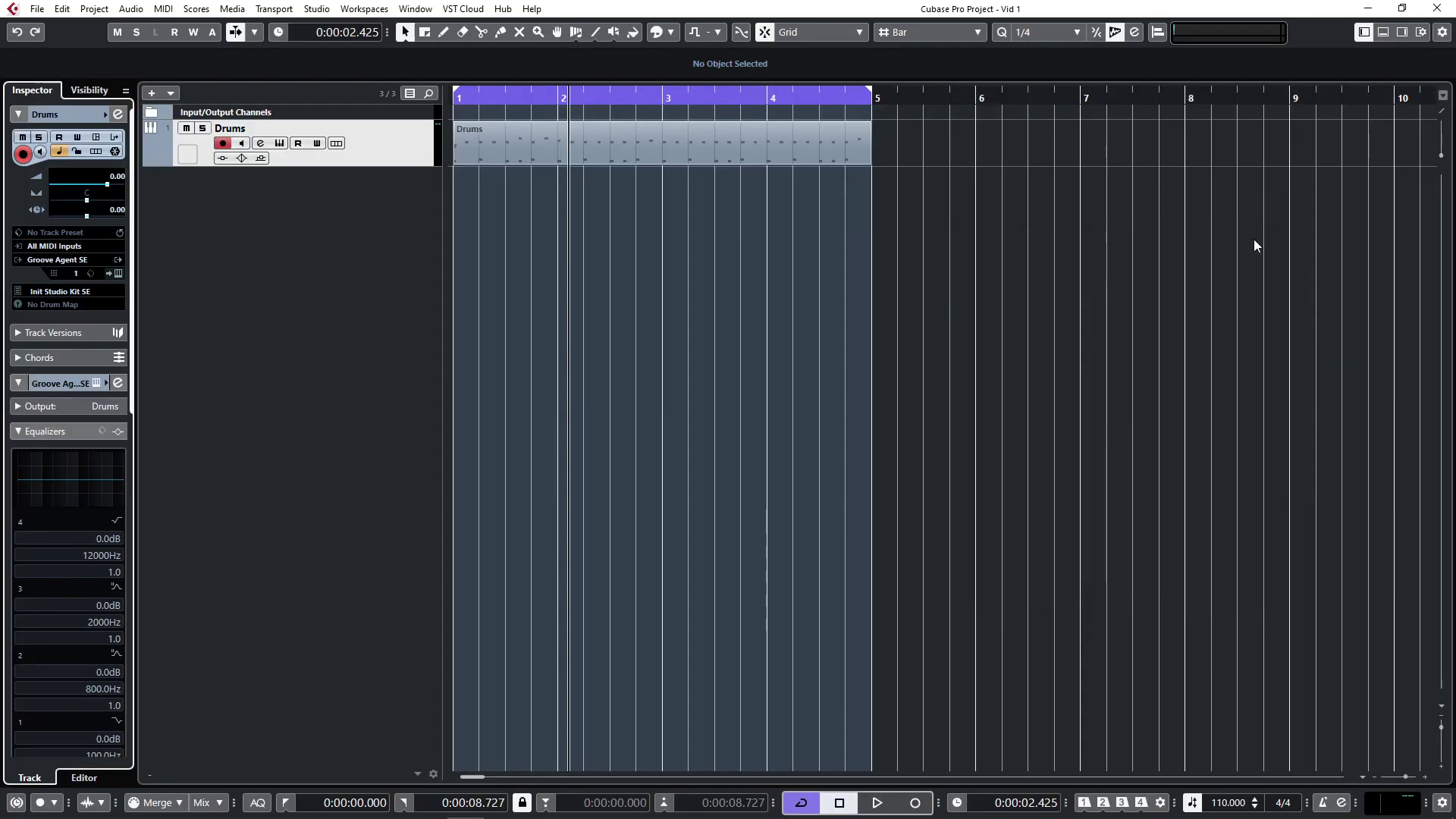
left_click(287, 143)
left_click(635, 614)
left_click(723, 604)
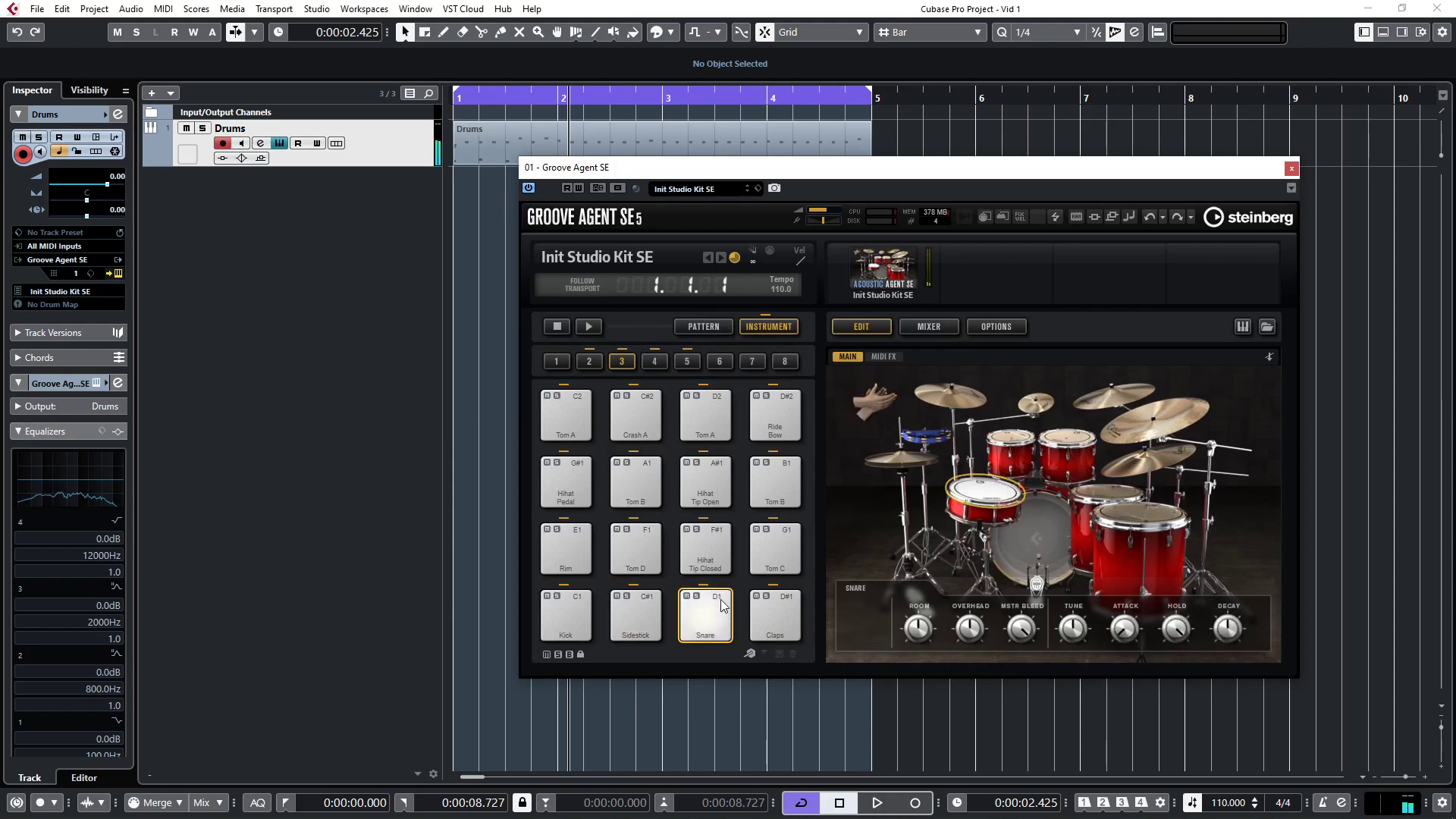
- Audition the kick and claps pads in the Groove Agent SE editor
left_click(566, 614)
left_click(775, 614)
left_click(567, 615)
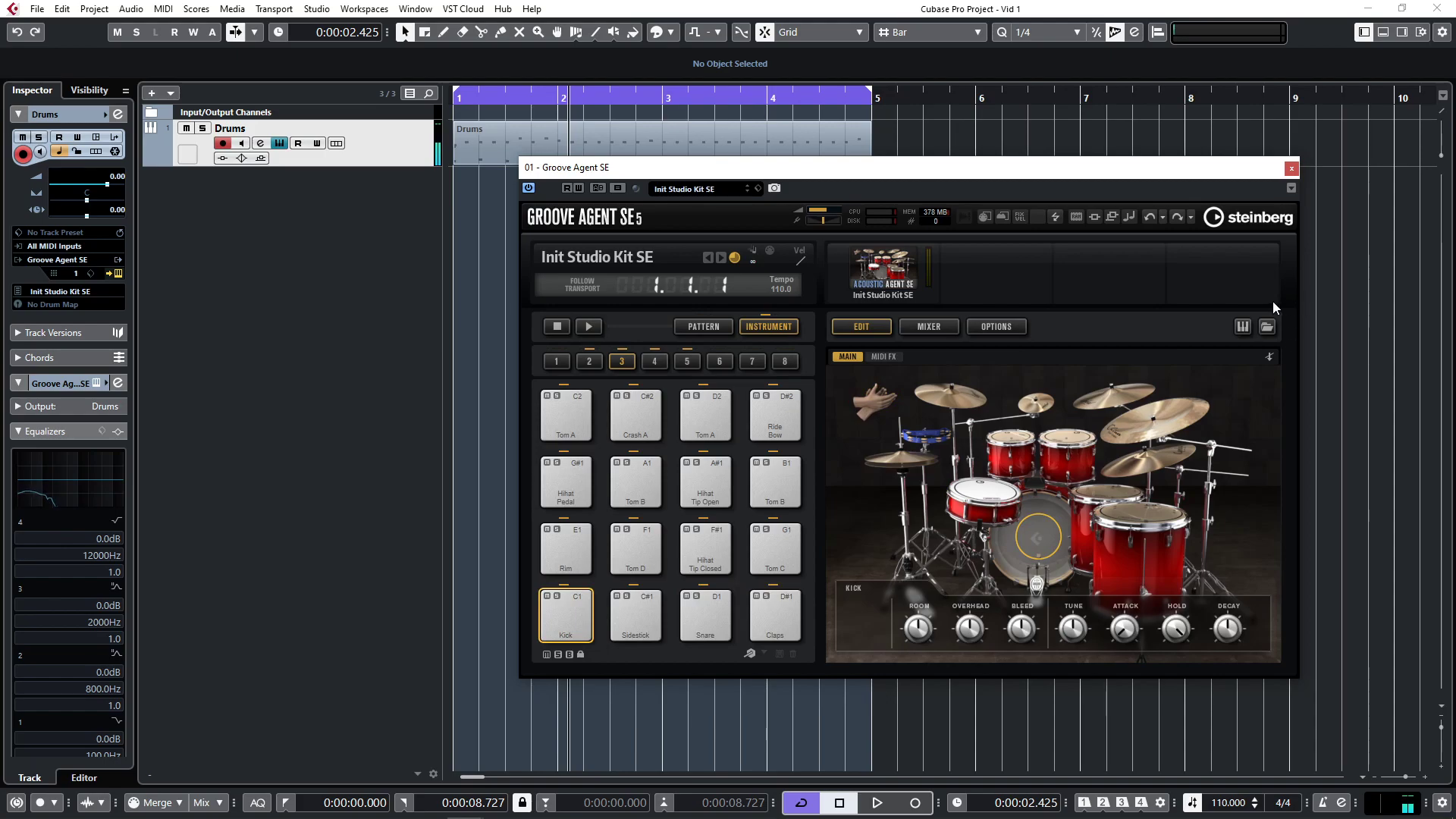
- Move the Groove Agent SE editor clear of the VST Instruments window and close that window
left_click_drag(1202, 171, 836, 212)
left_click(1220, 309)
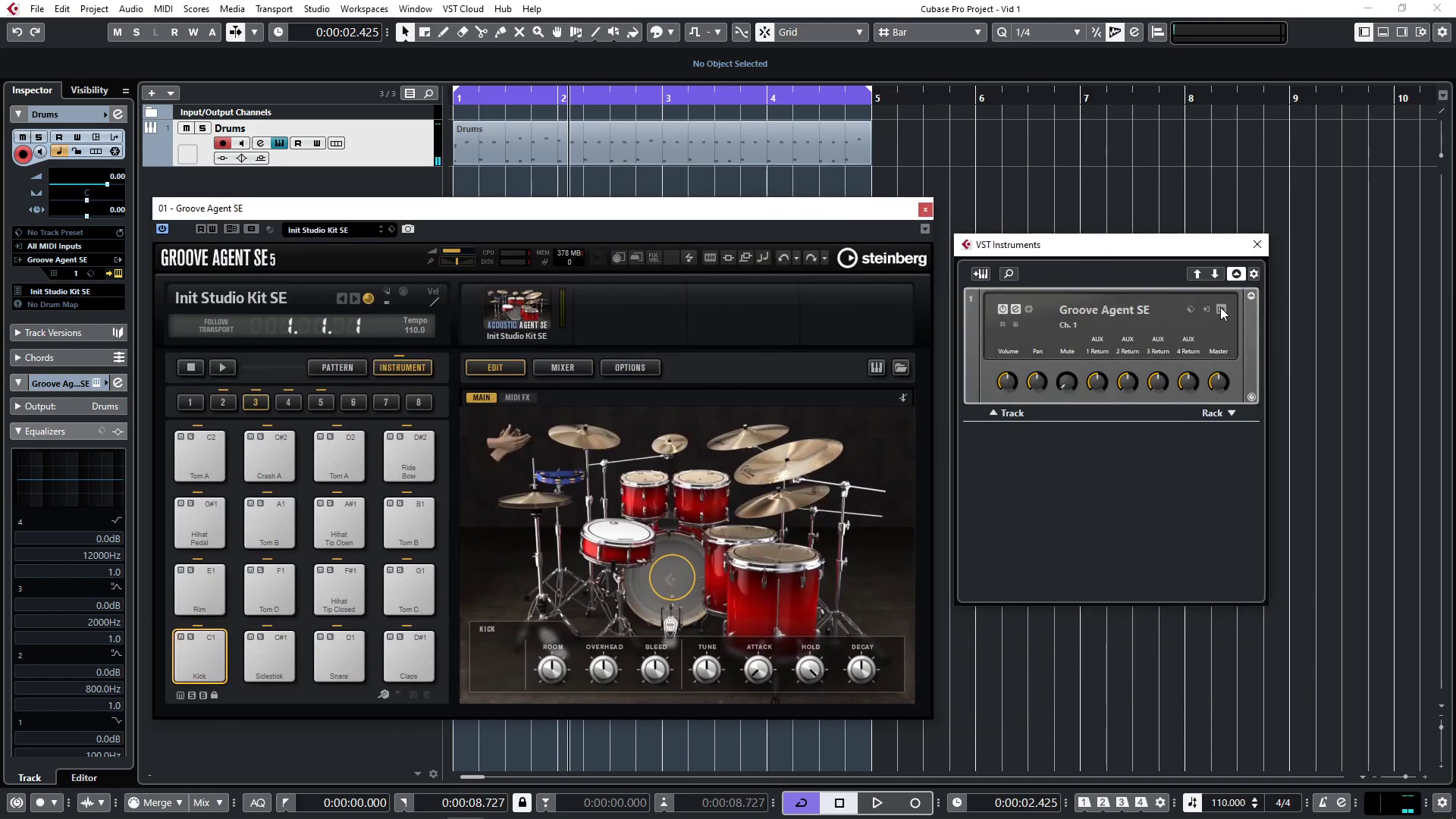
left_click(1257, 244)
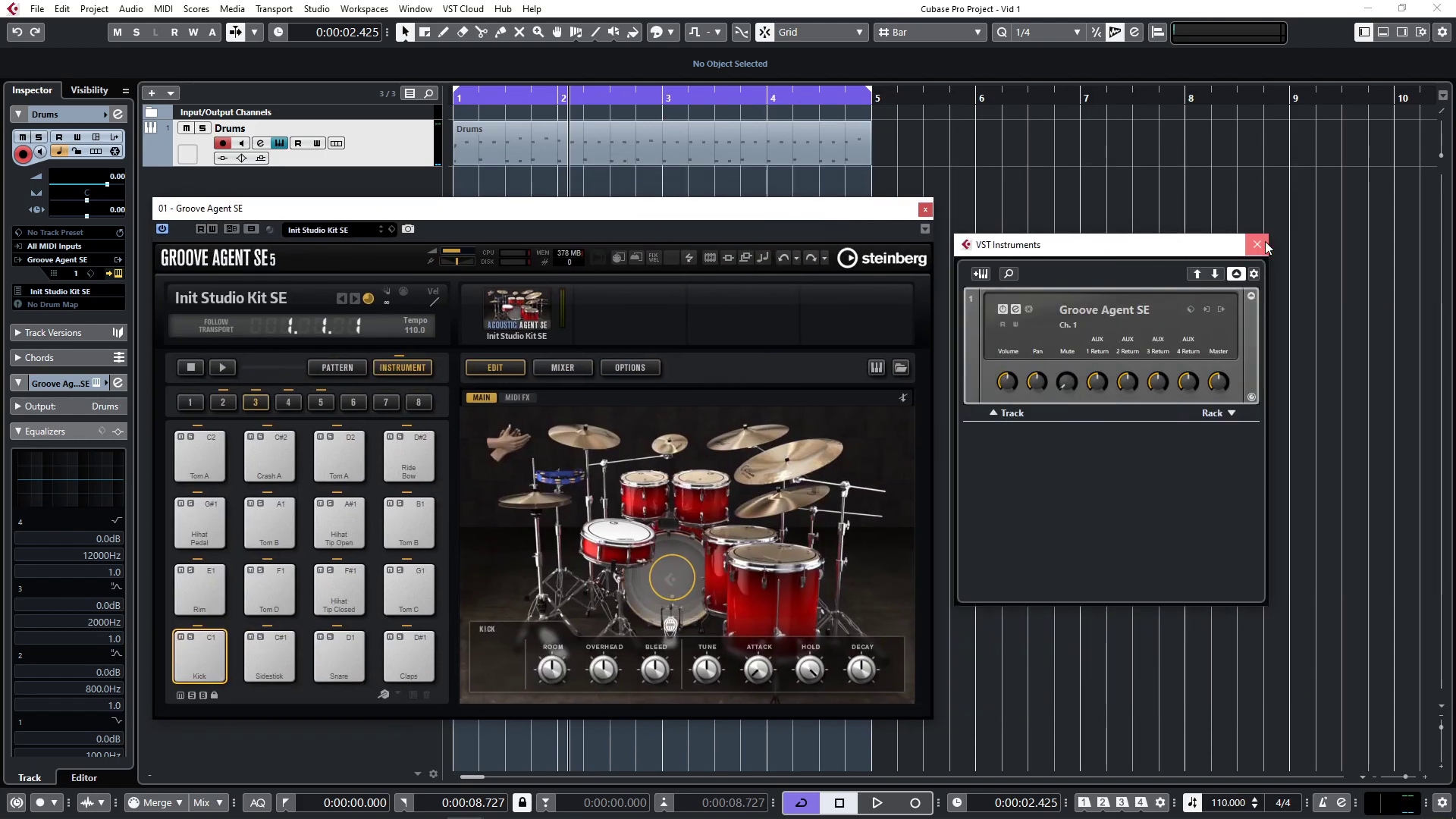
left_click(1257, 244)
- Show the MixConsole with Groove Agent SE's Mixer page placed beside the drum output channels
left_click_drag(725, 212, 1189, 94)
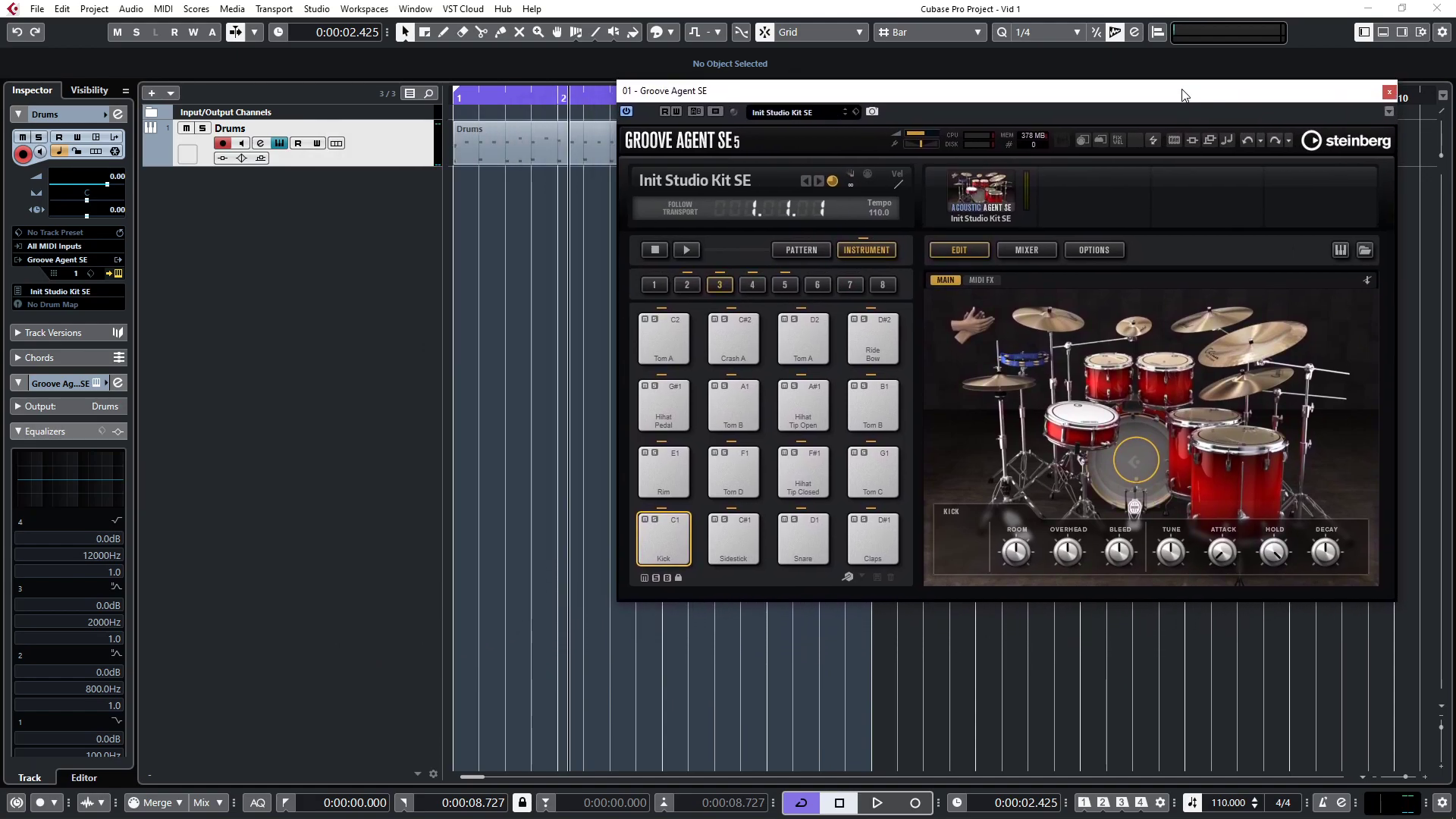
key("F3")
left_click(1034, 251)
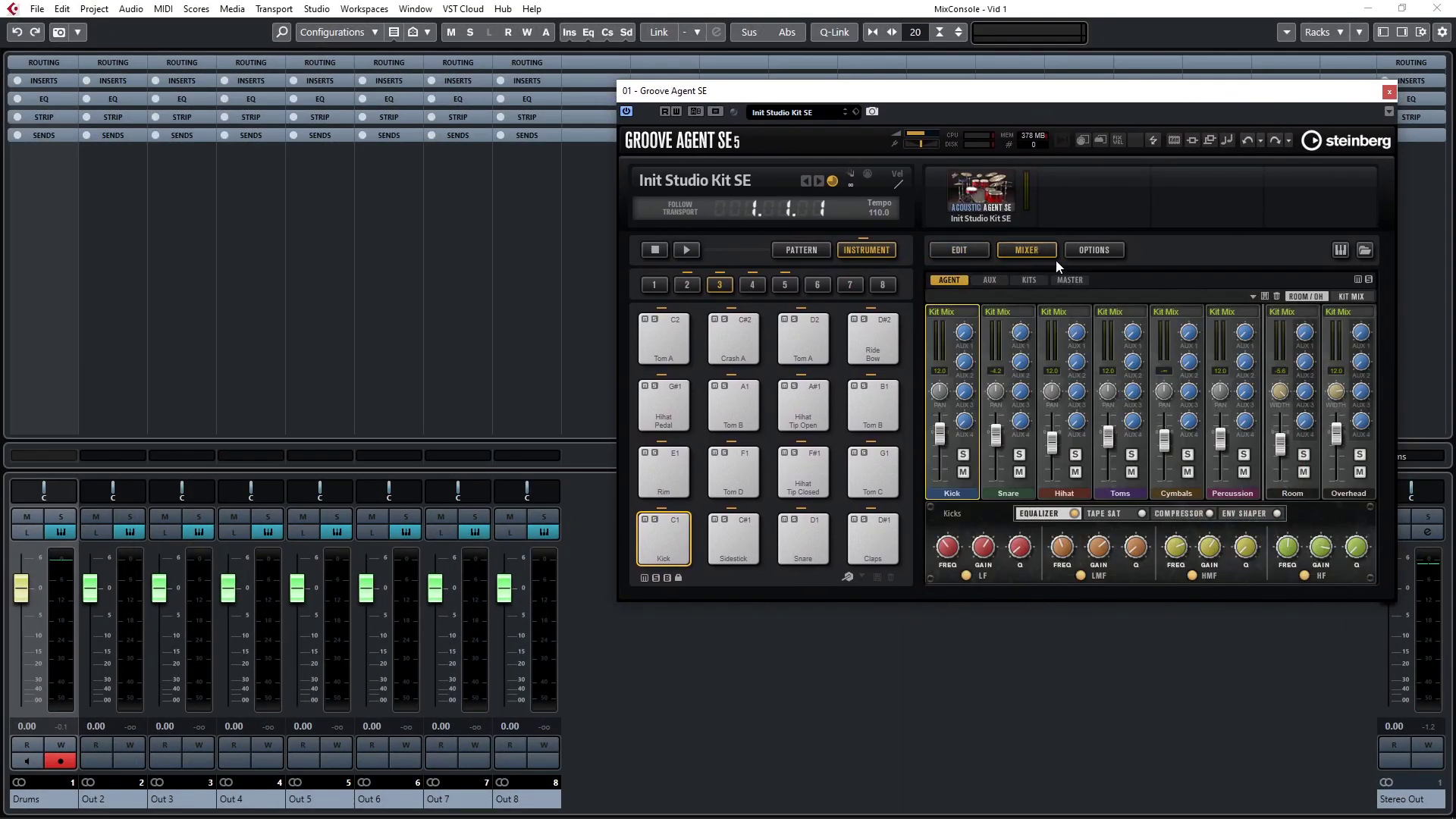
left_click_drag(1052, 91, 1050, 117)
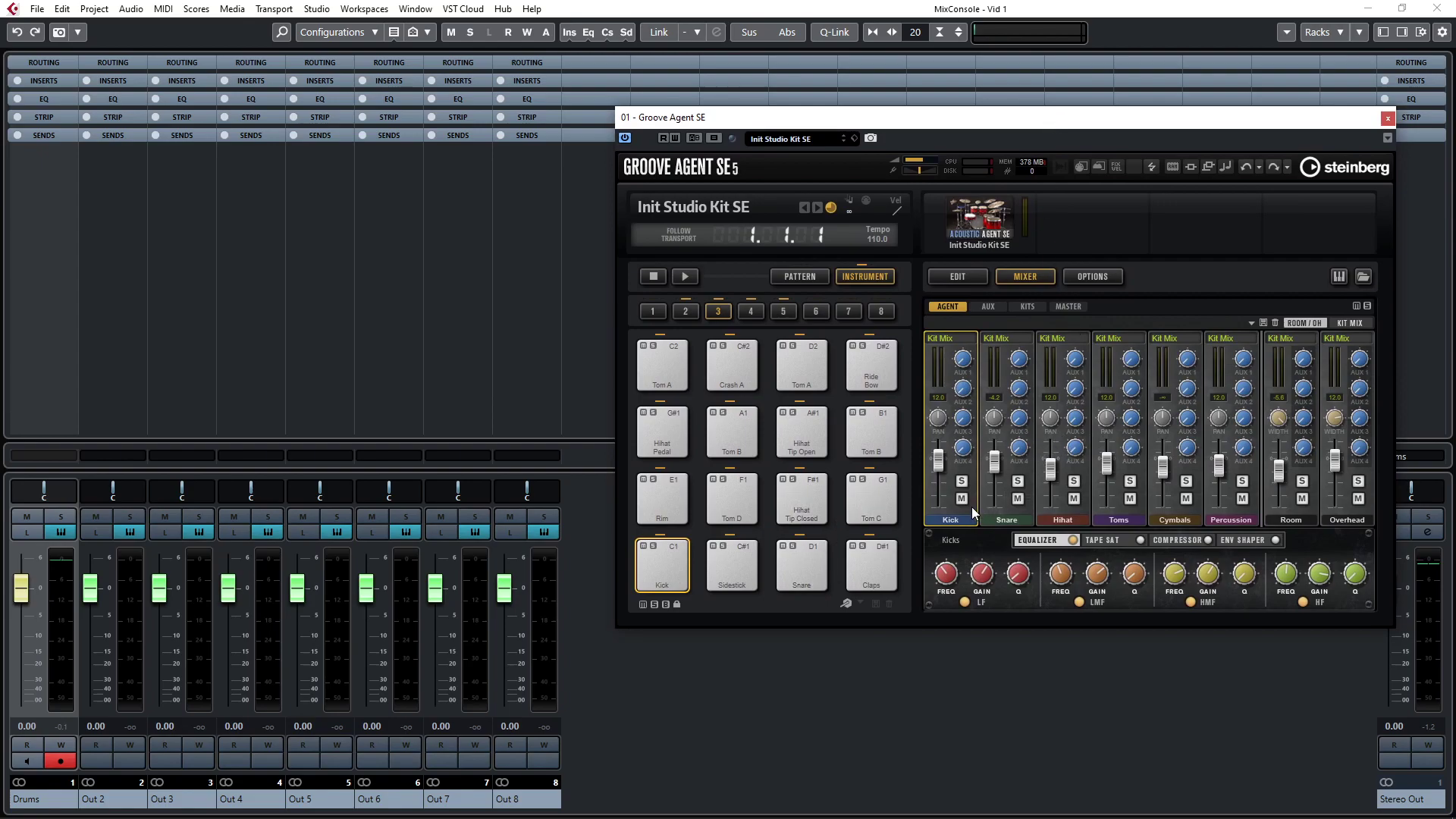
- Go through Groove Agent SE's internal mixer channels from Snare and Hihat to Room and Overhead
left_click(1009, 519)
left_click(1067, 522)
left_click(1118, 521)
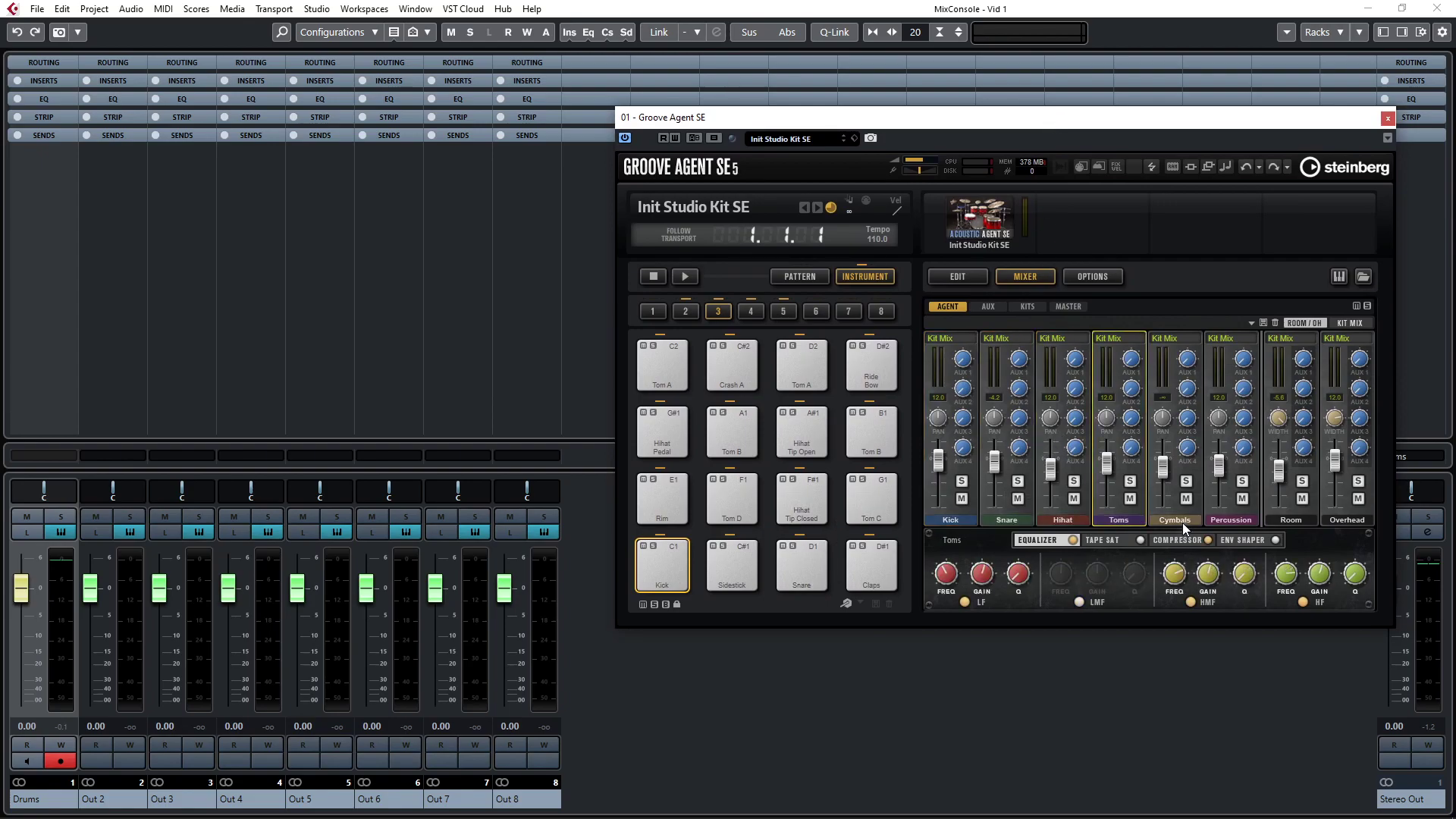
left_click(1181, 522)
left_click(1229, 522)
left_click(1289, 520)
left_click(1340, 517)
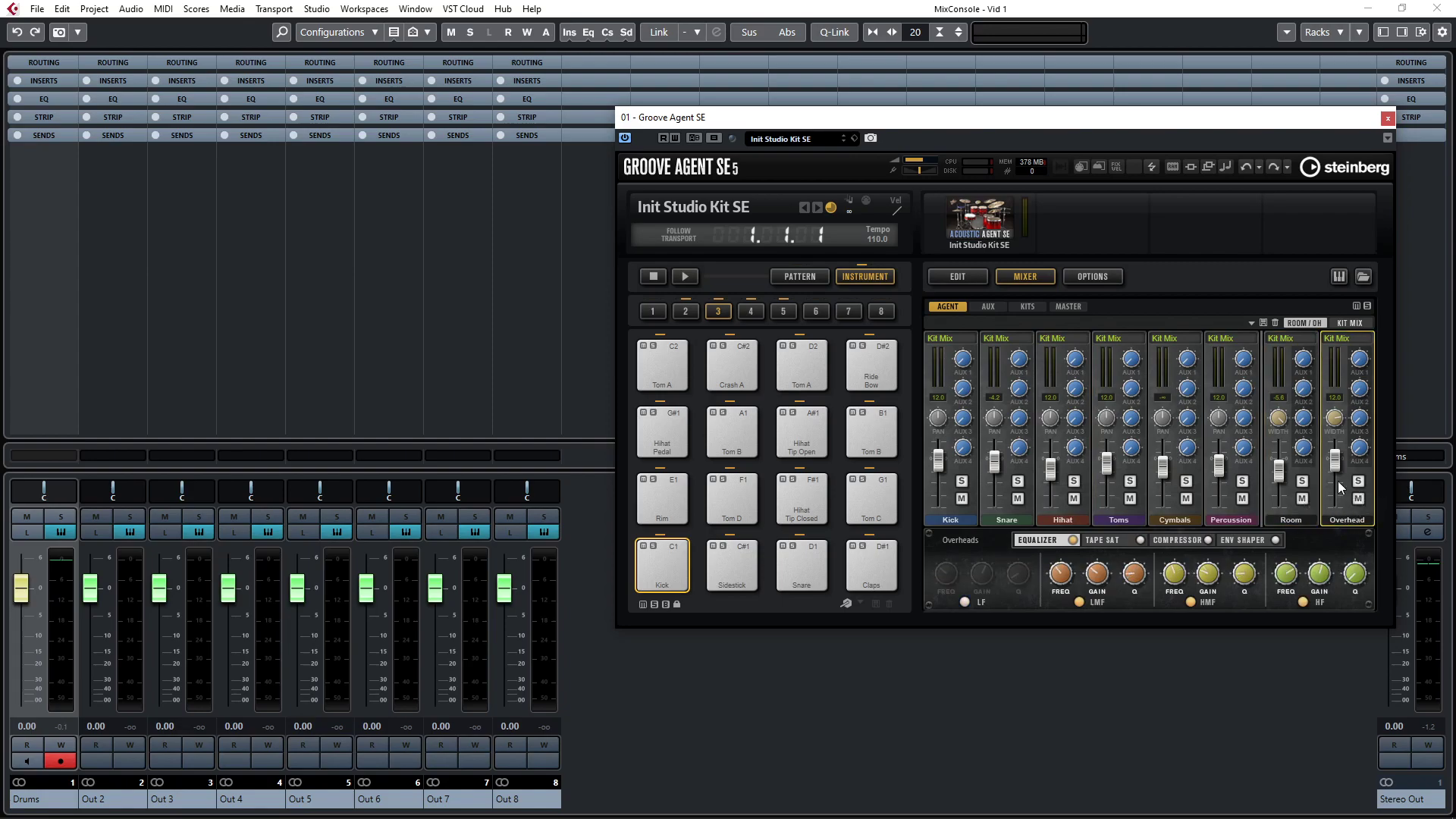
- Compare the internal mixer's Kit Mix view with its Room/OH view, ending on Room/OH
left_click(1346, 323)
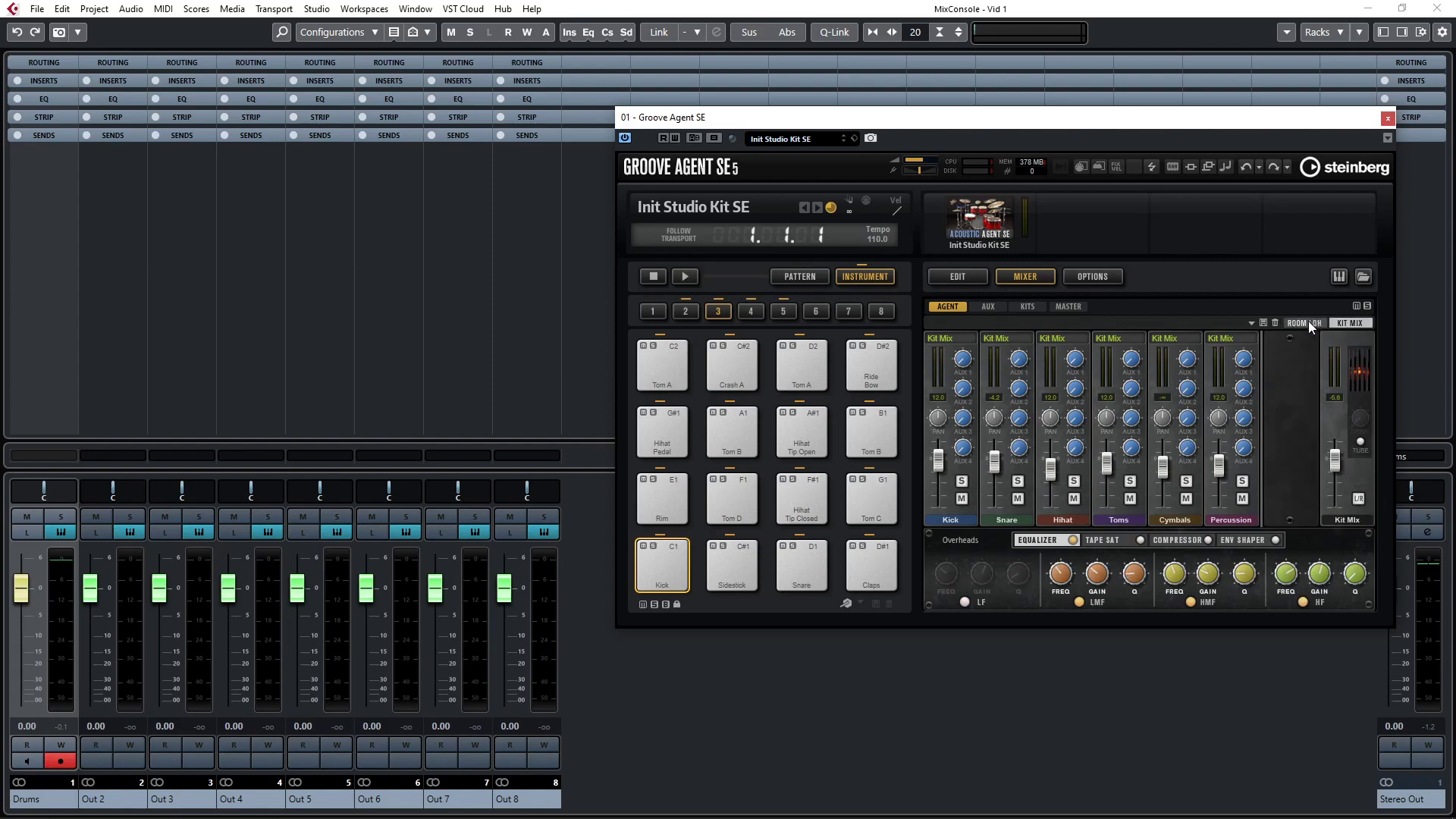
left_click(1308, 322)
left_click(1348, 324)
left_click(1302, 323)
- Audition the kick, snare and Tom D pads and check the Kick, Snare and Hihat channels in the internal mixer
left_click(957, 517)
left_click(659, 565)
left_click(749, 561)
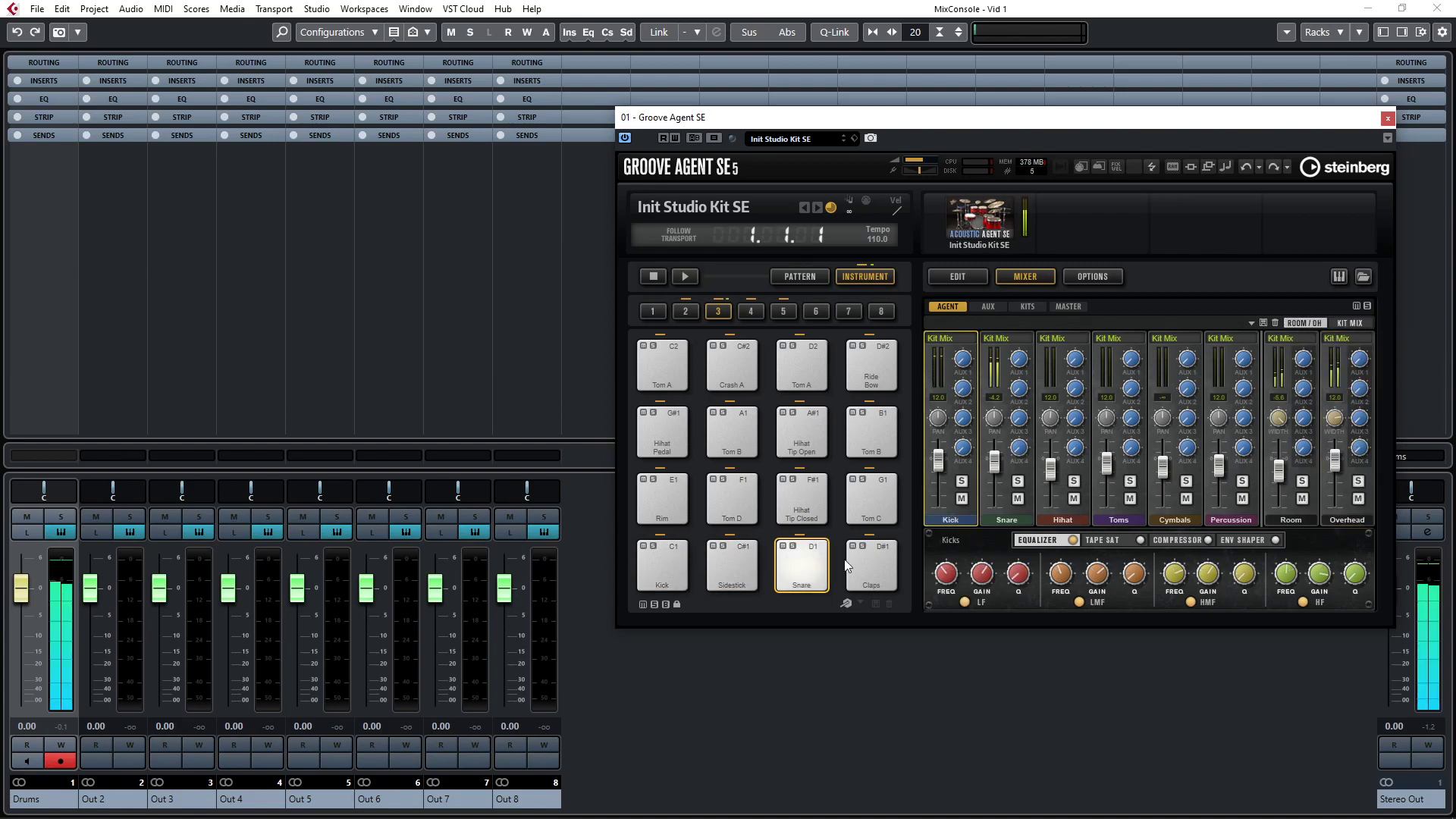
left_click(720, 506)
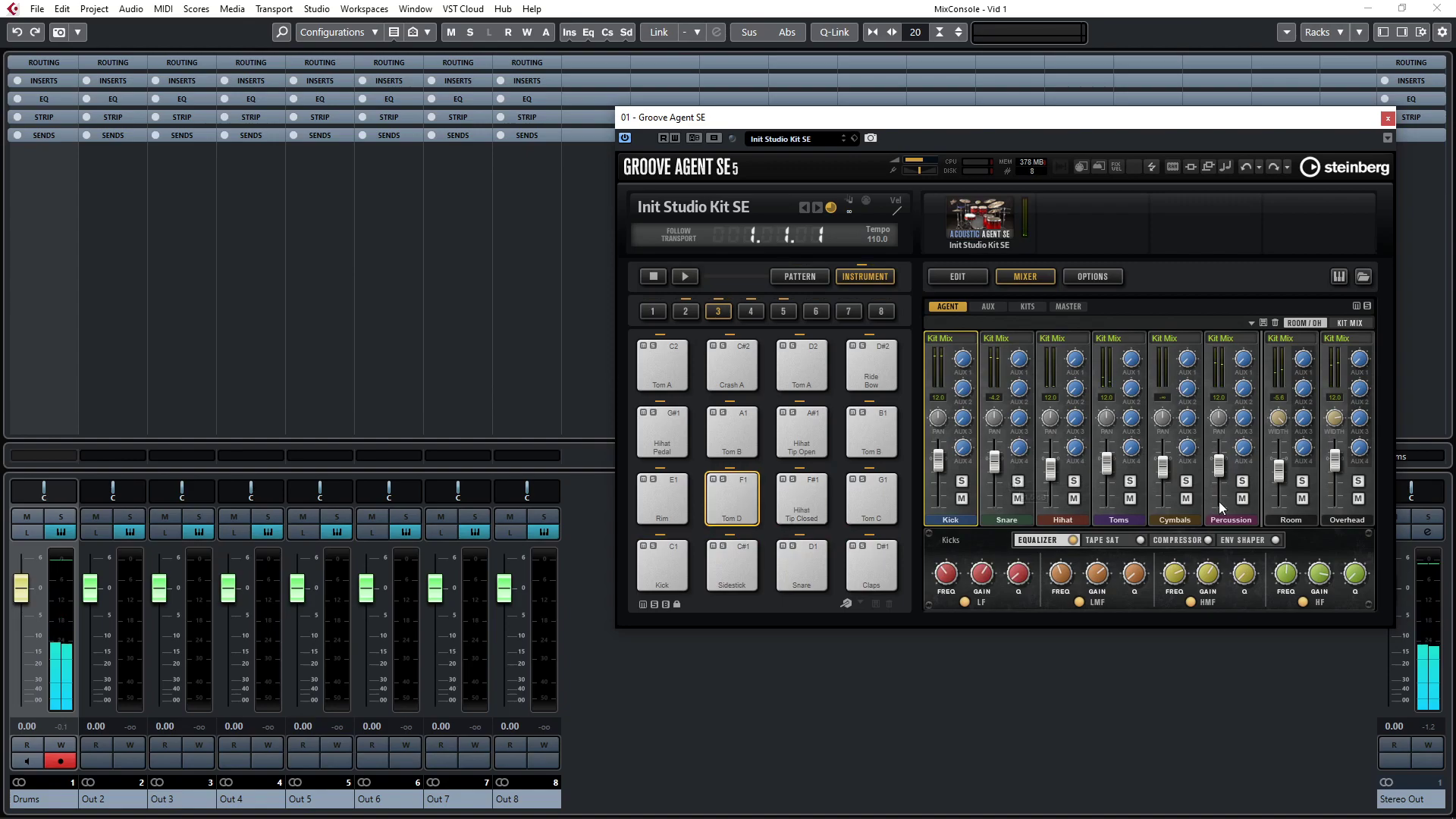
left_click(1005, 520)
left_click(1062, 520)
left_click(925, 521)
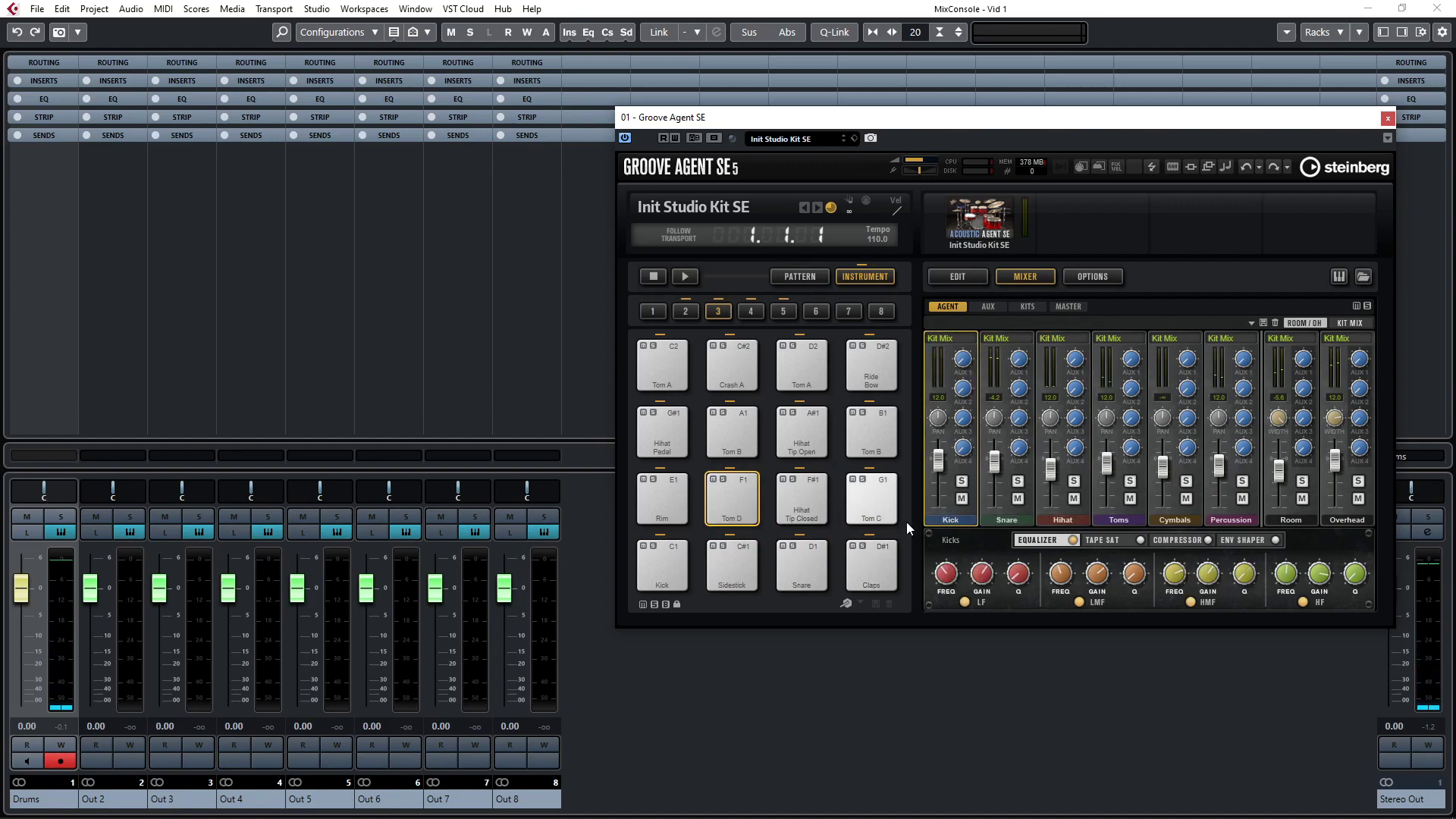
- Audition the kick, snare and sidestick pads and select the Snare channel to check where they are routed
left_click(677, 549)
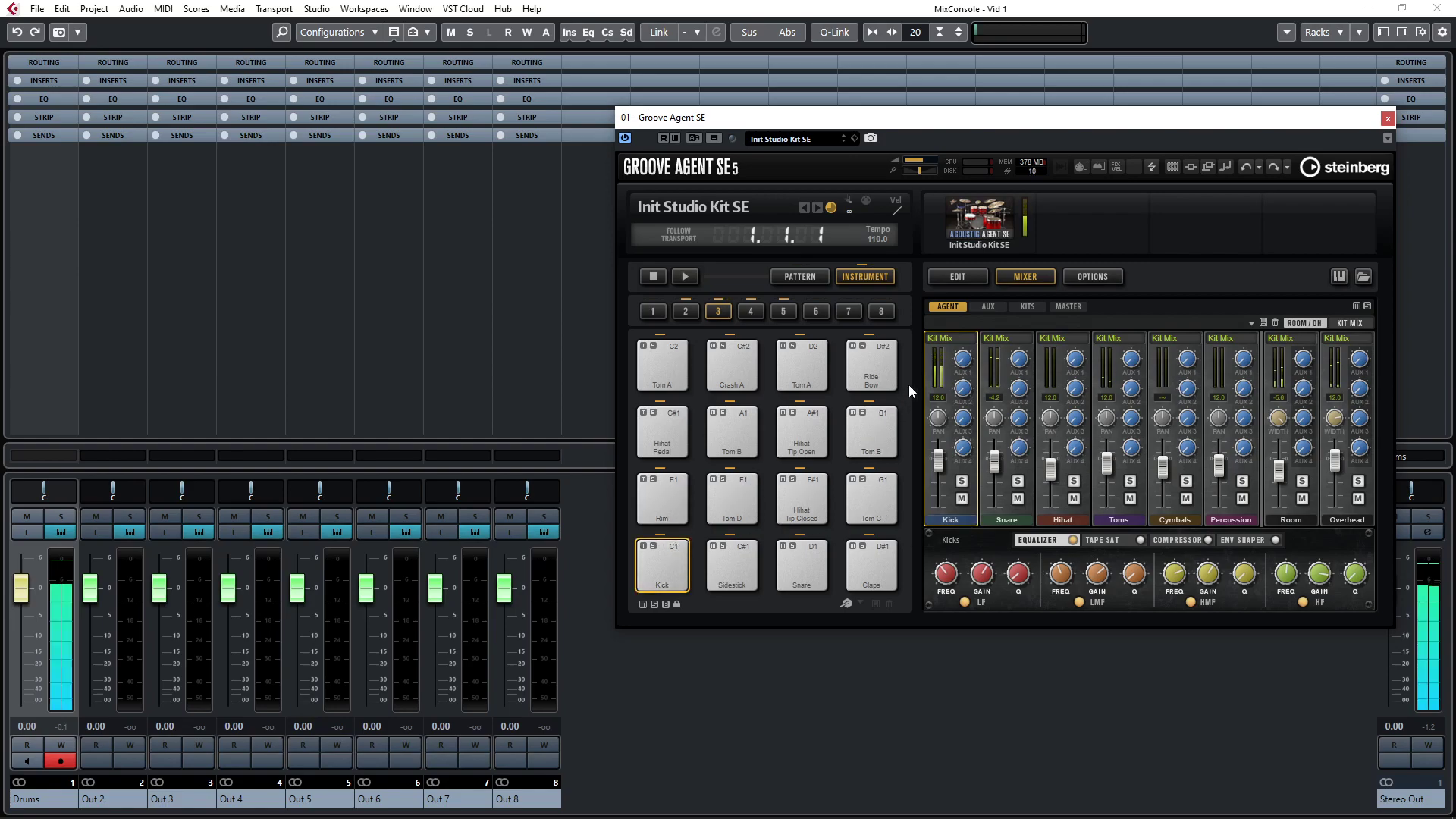
left_click(792, 570)
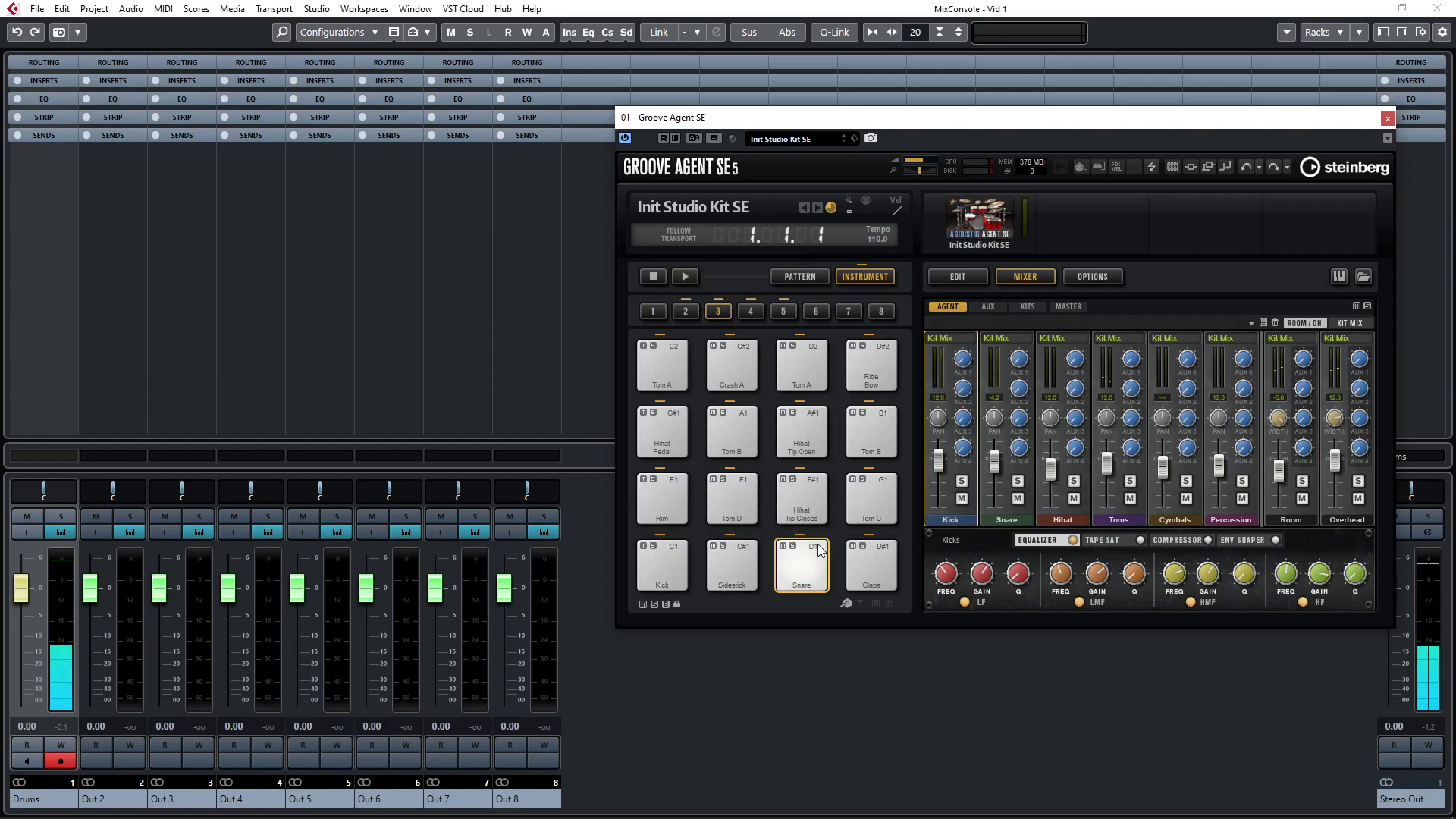
left_click(816, 548)
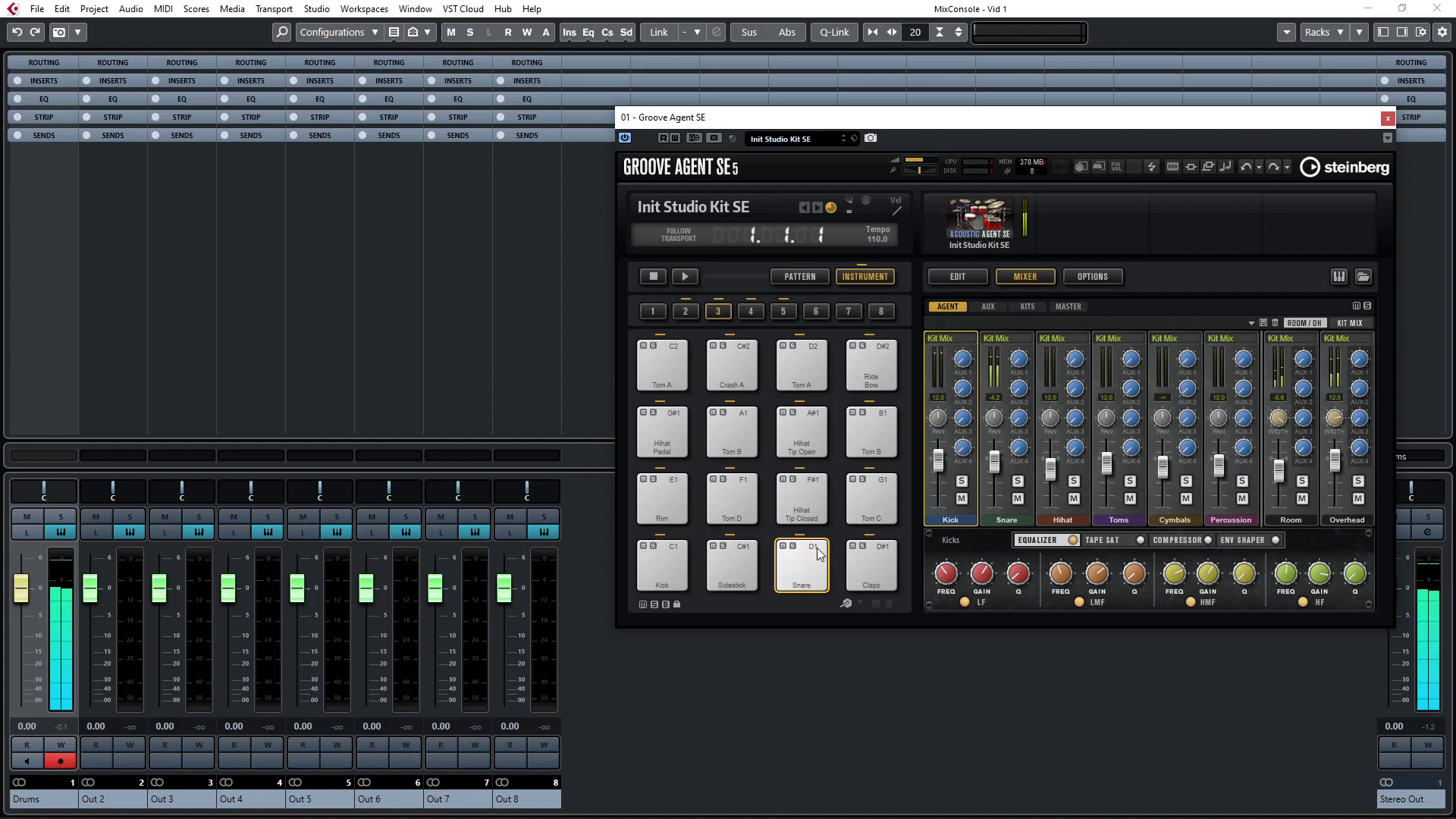
left_click(817, 548)
left_click(743, 545)
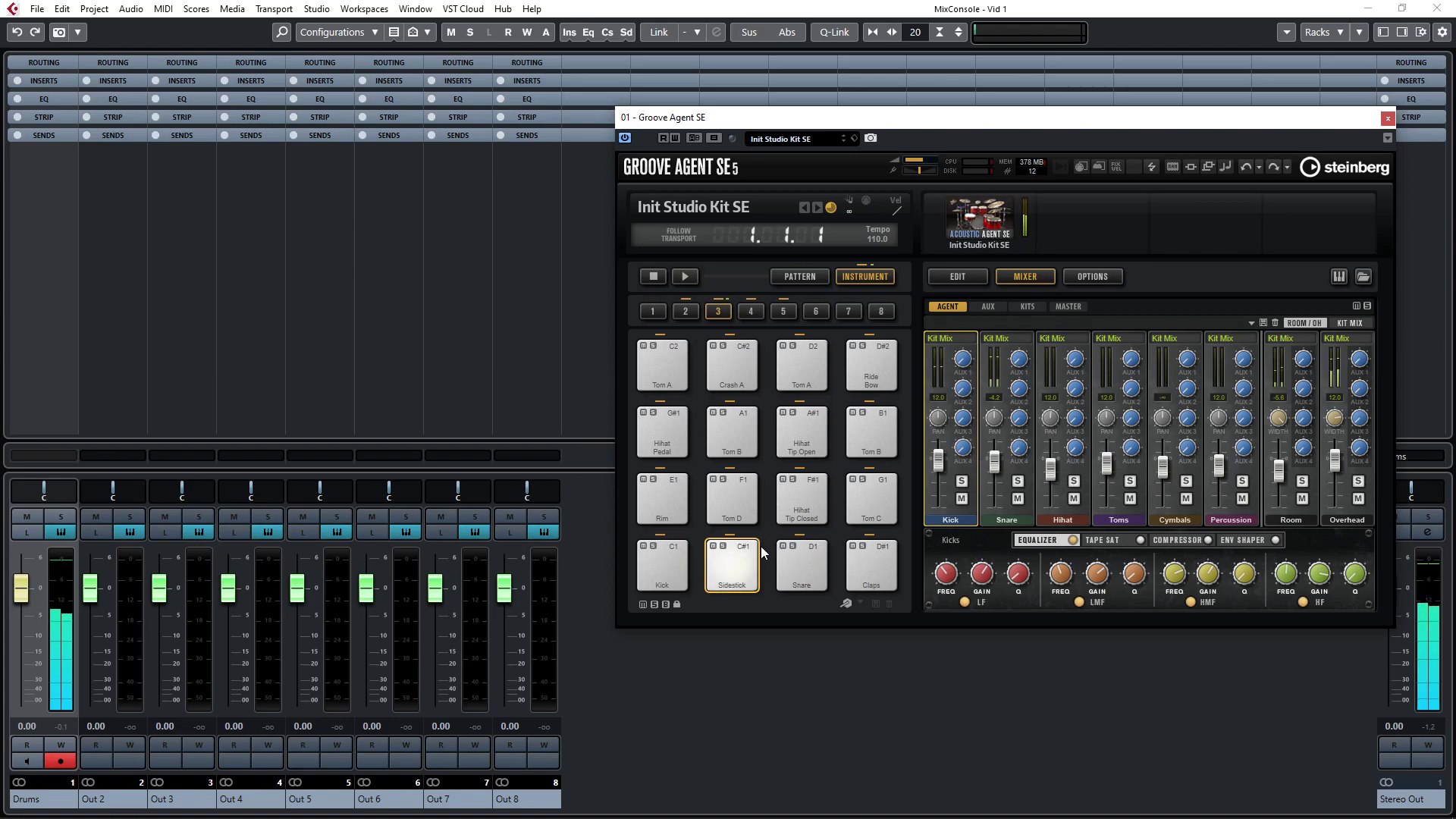
left_click(996, 506)
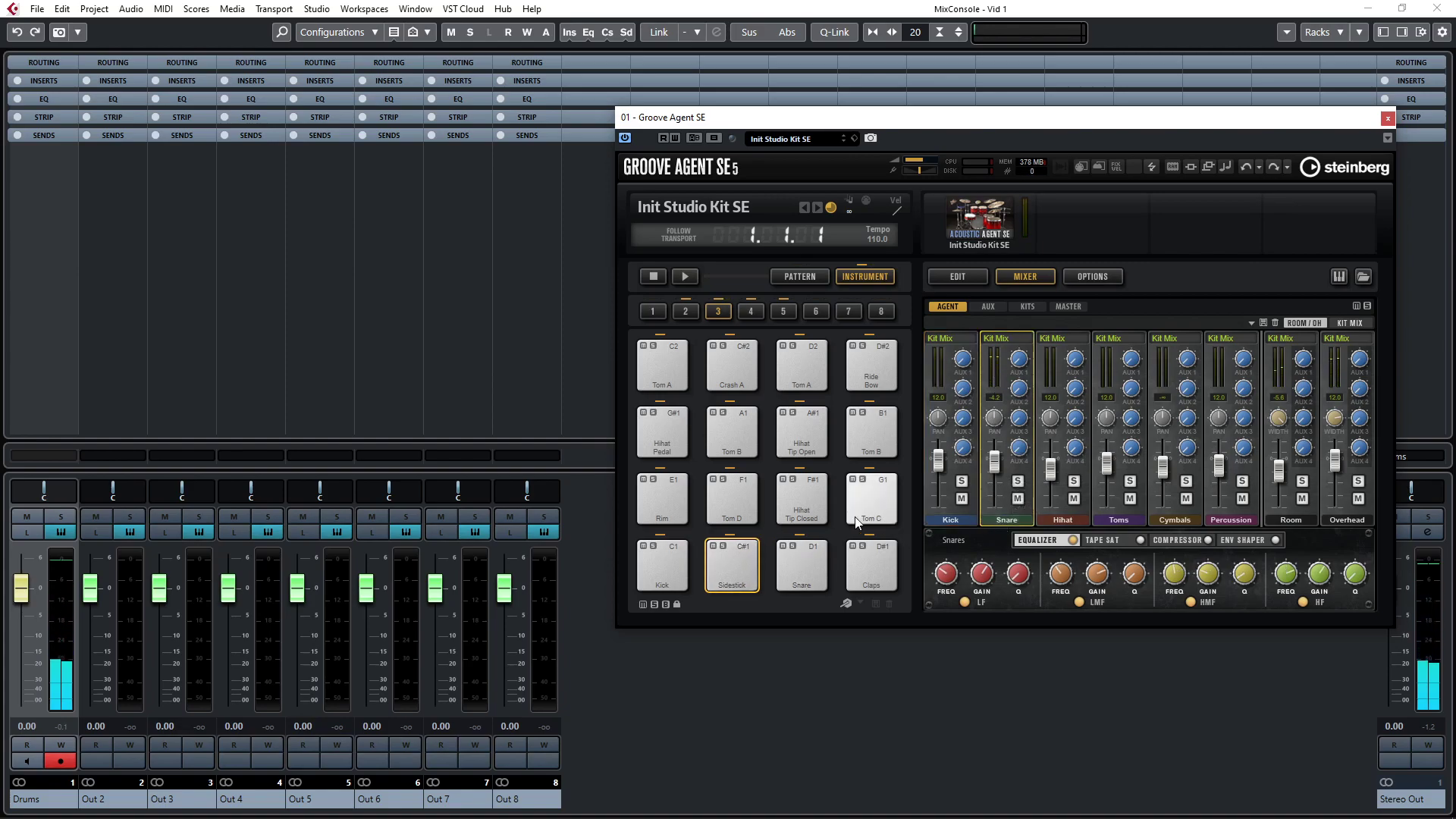
- Audition the claps, Tom B and kick pads, checking the Percussion, Overhead and Kick channels in the internal mixer
left_click(880, 562)
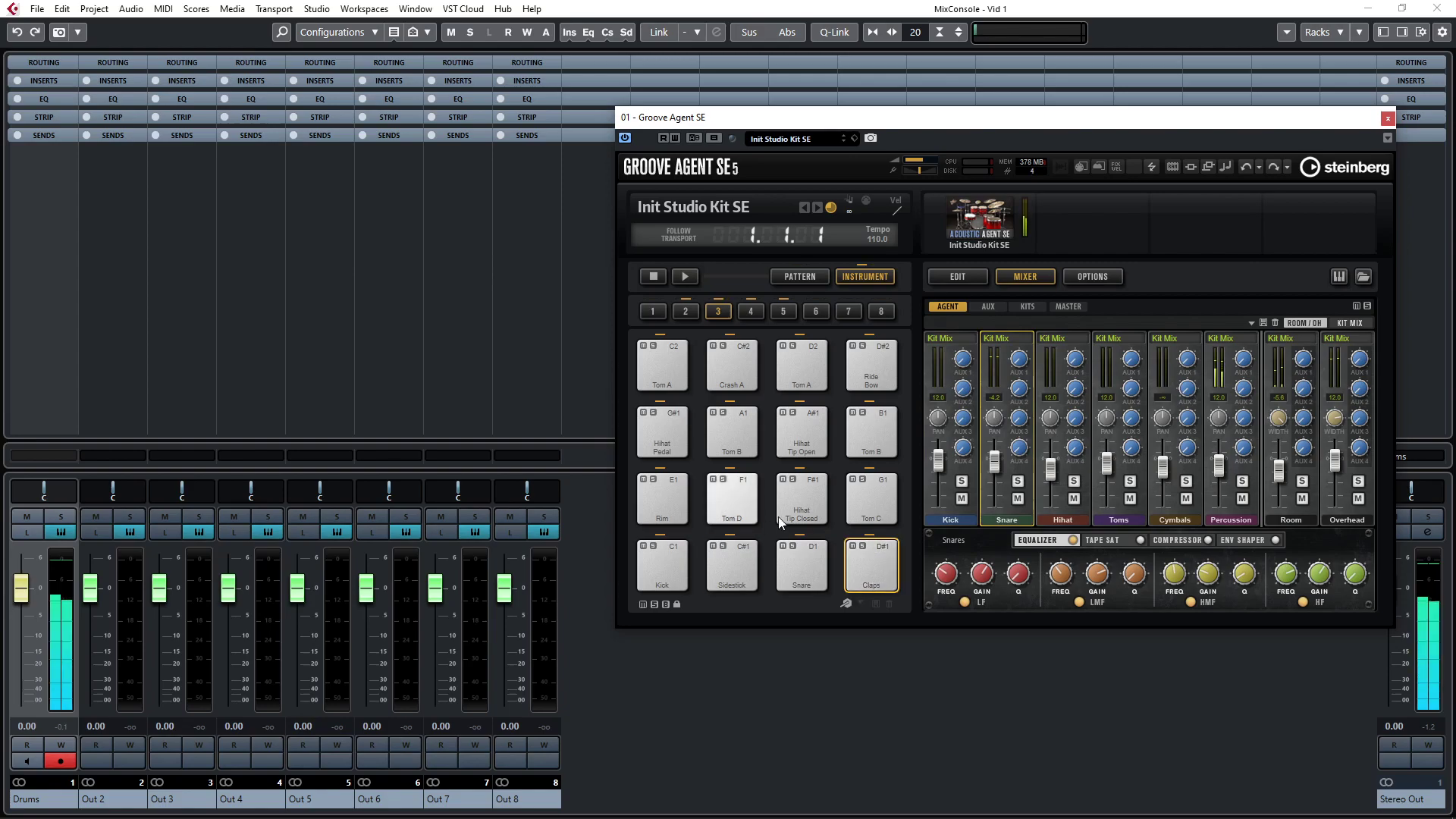
left_click(1229, 518)
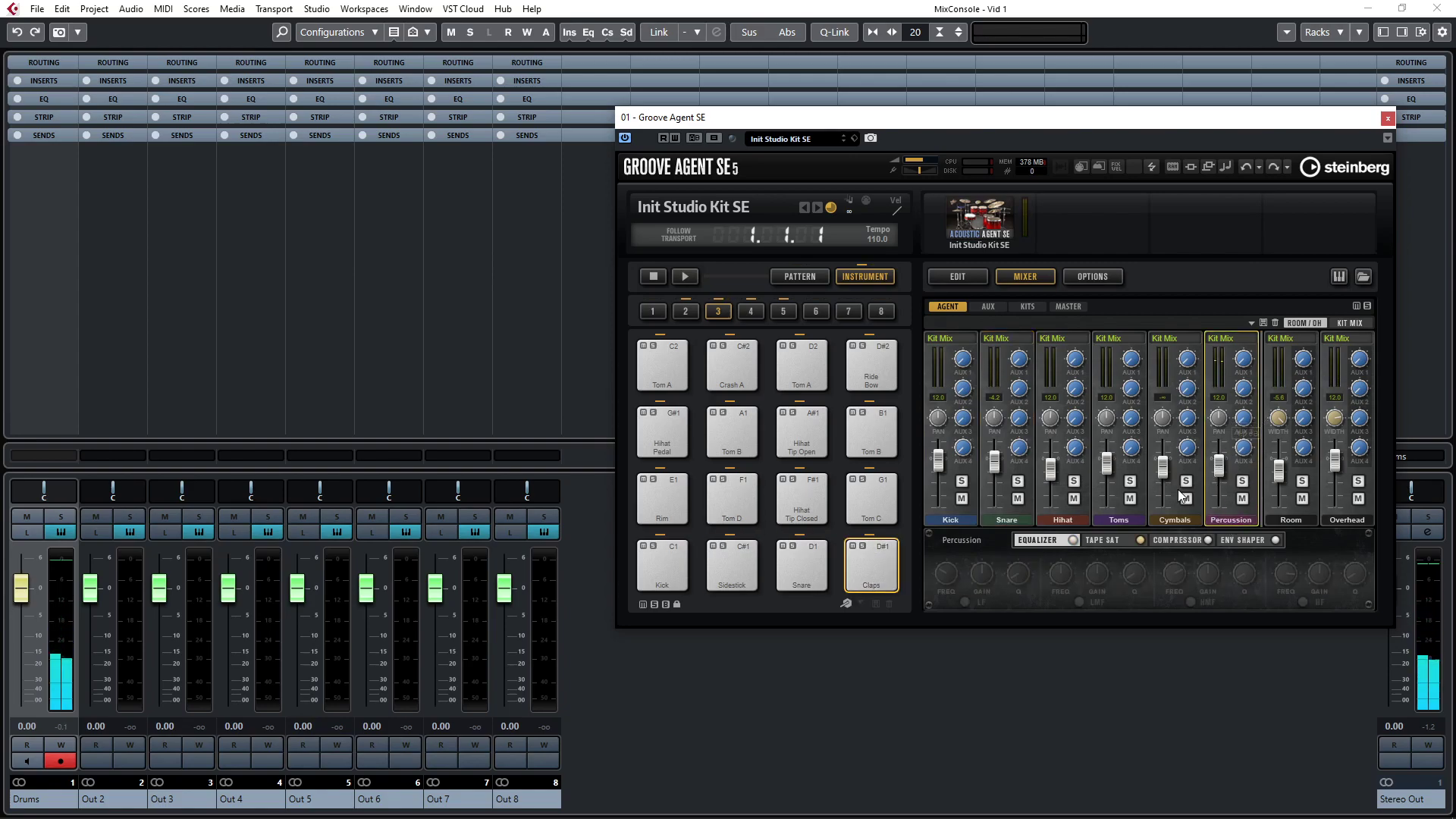
left_click(851, 418)
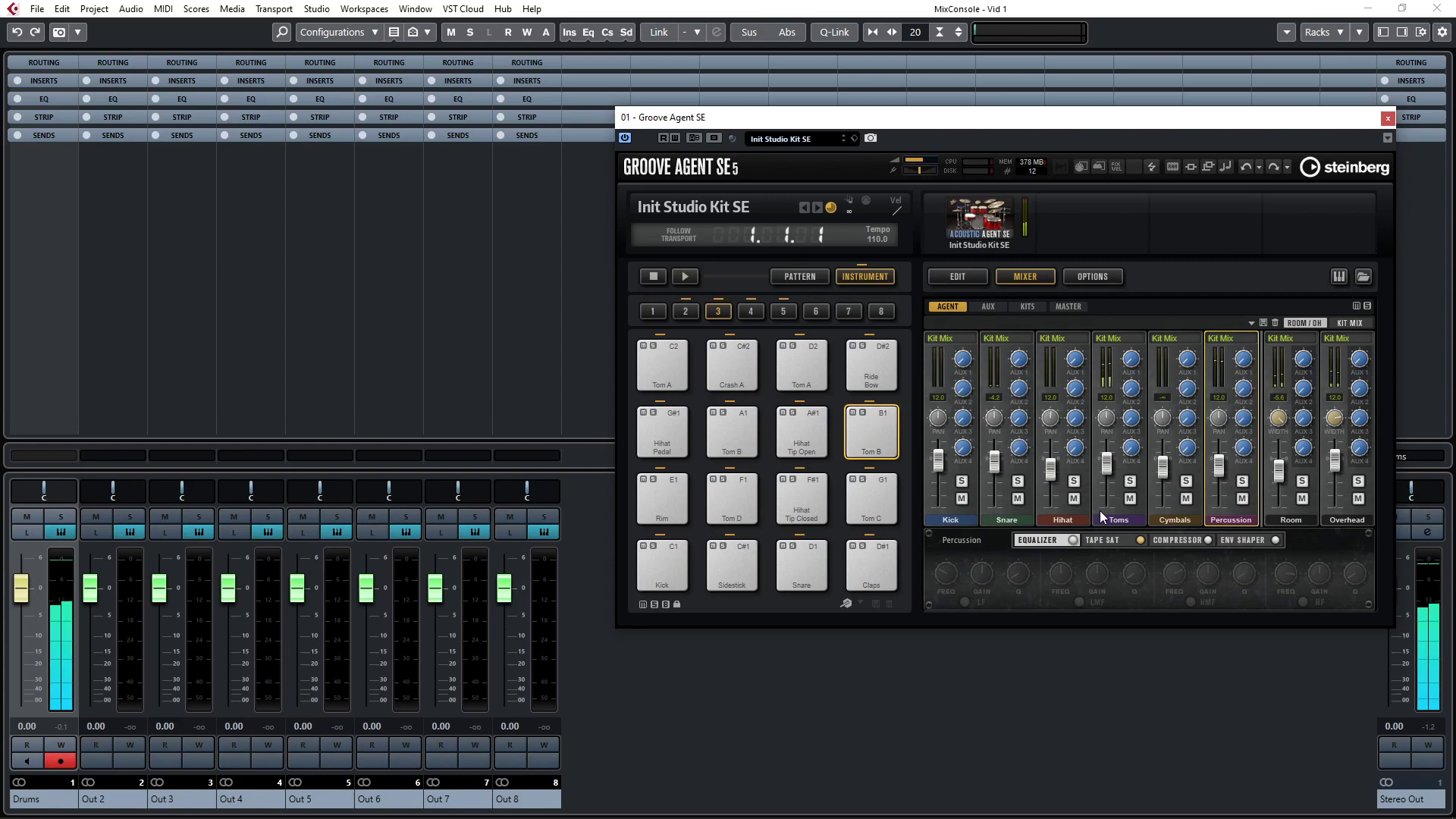
left_click(1339, 522)
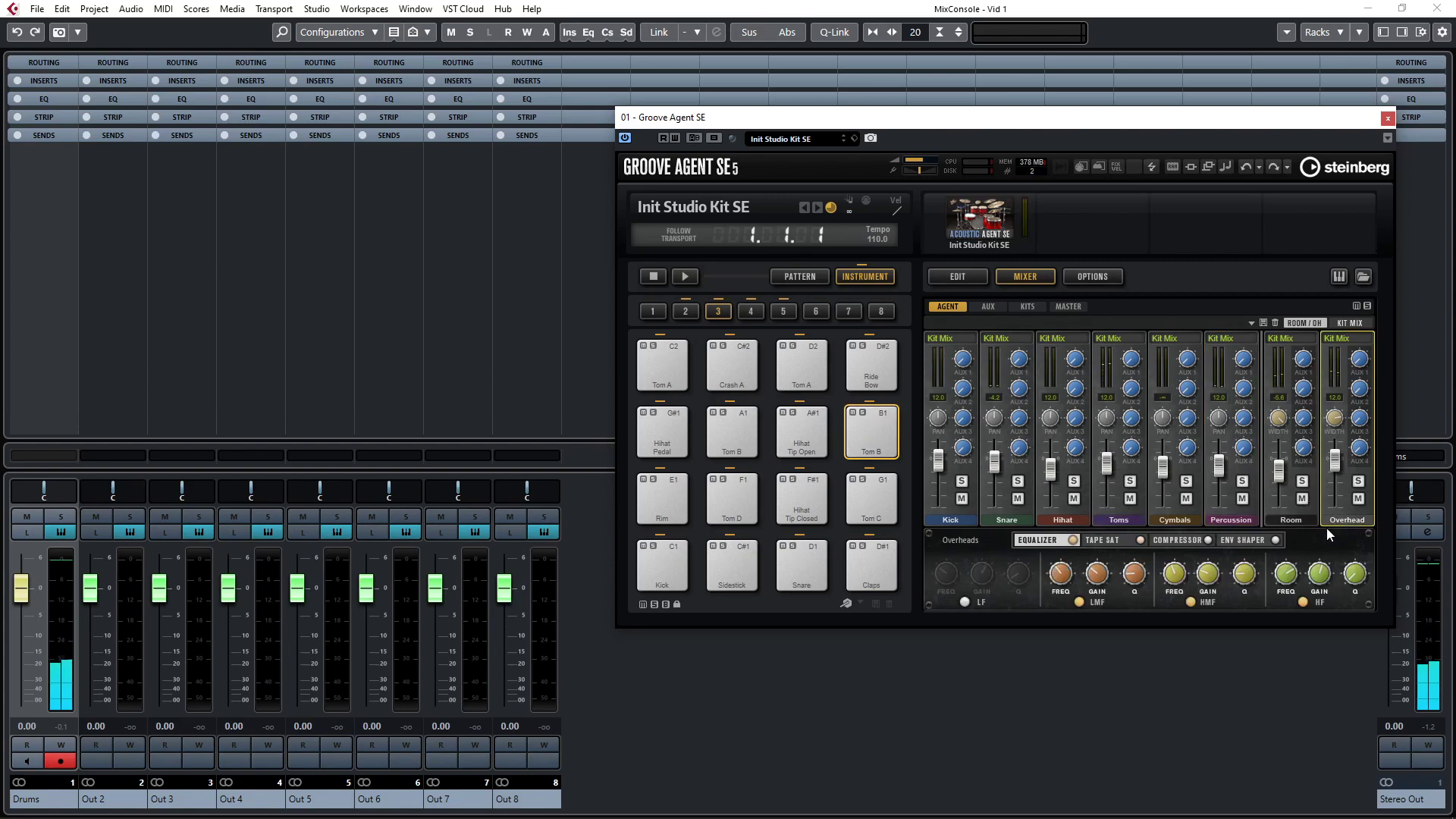
left_click(957, 519)
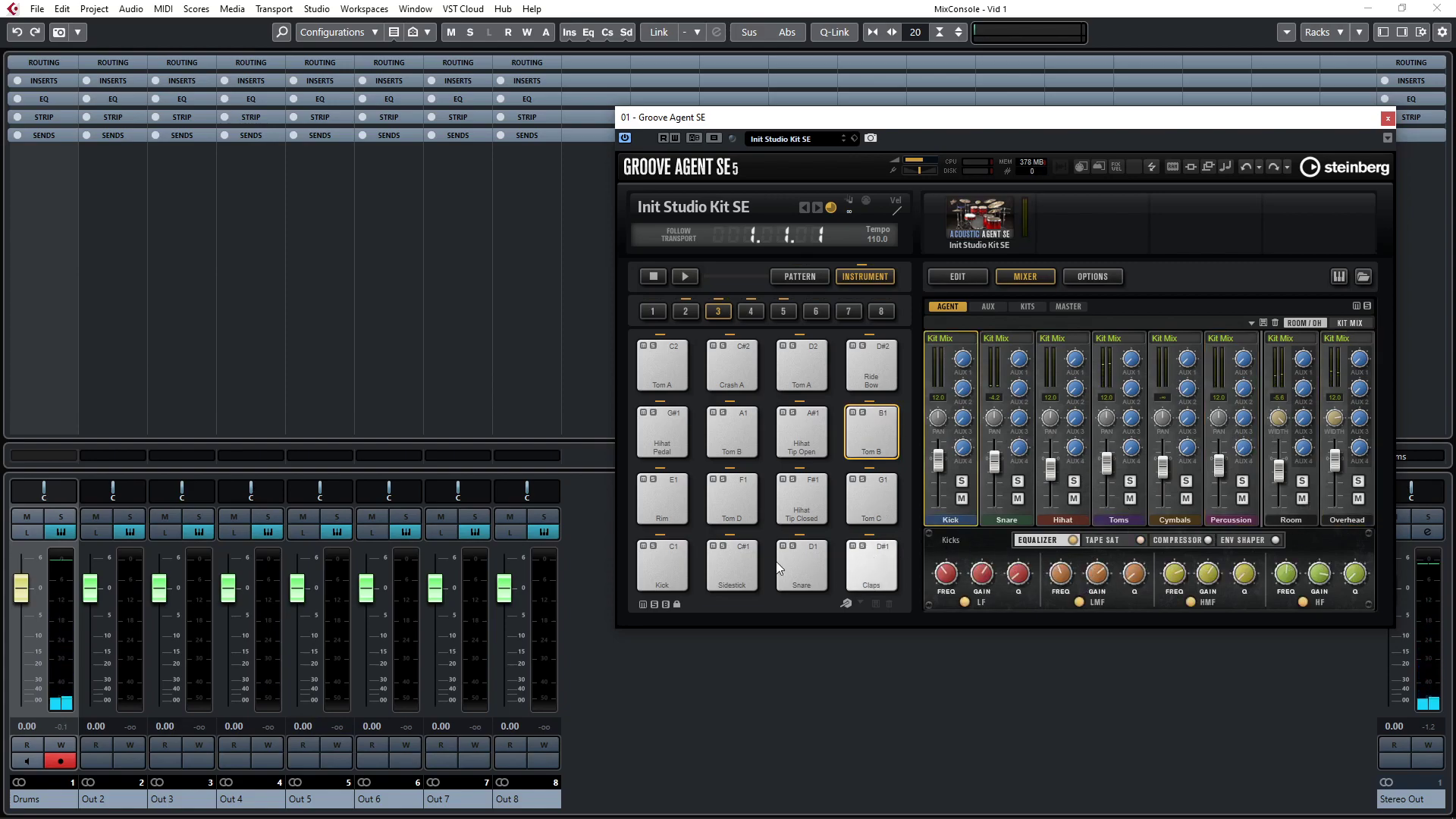
left_click(675, 553)
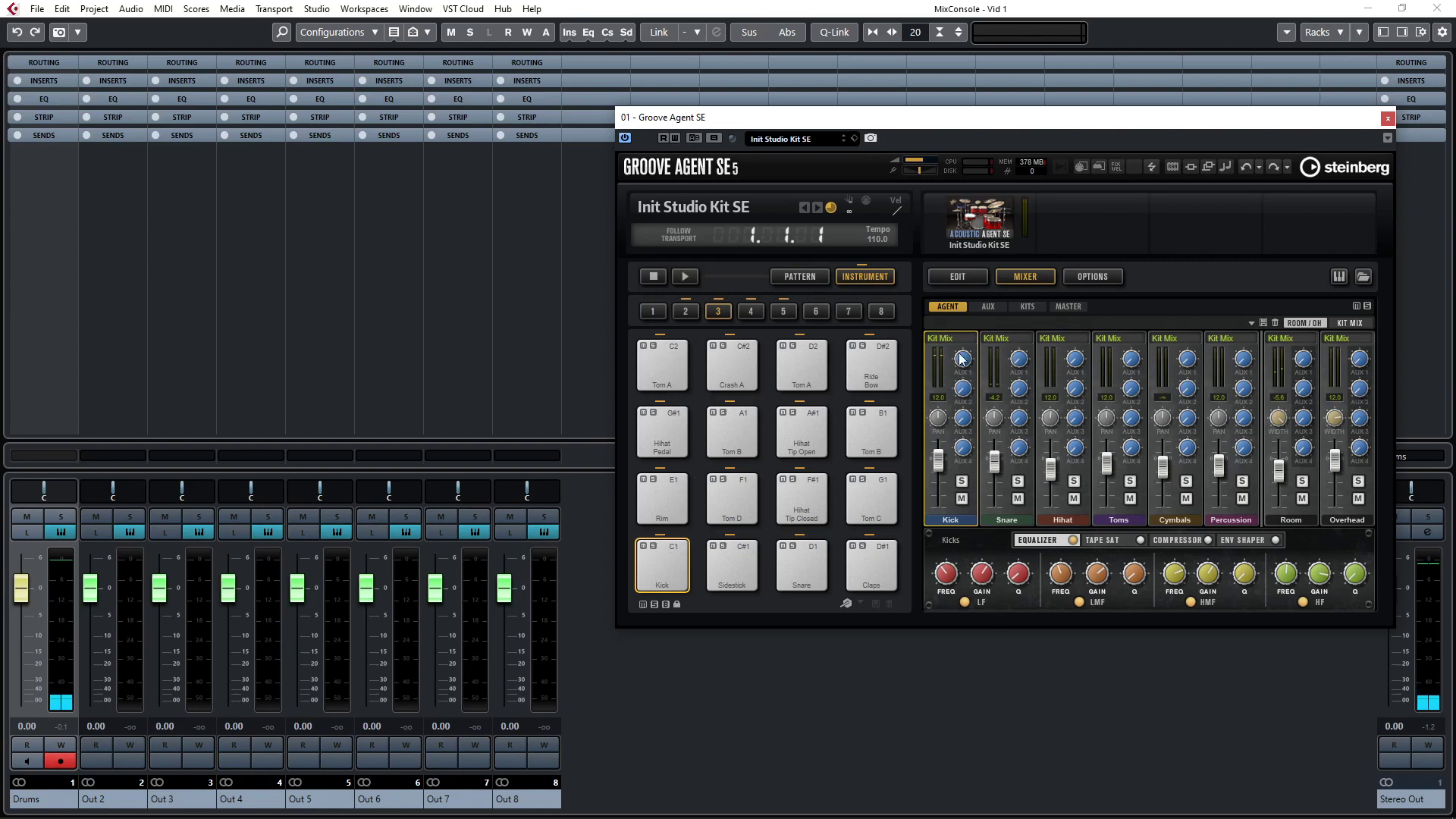
- Raise the kick's Room level on the Edit page, audition it, and return to the Mixer page
left_click(954, 279)
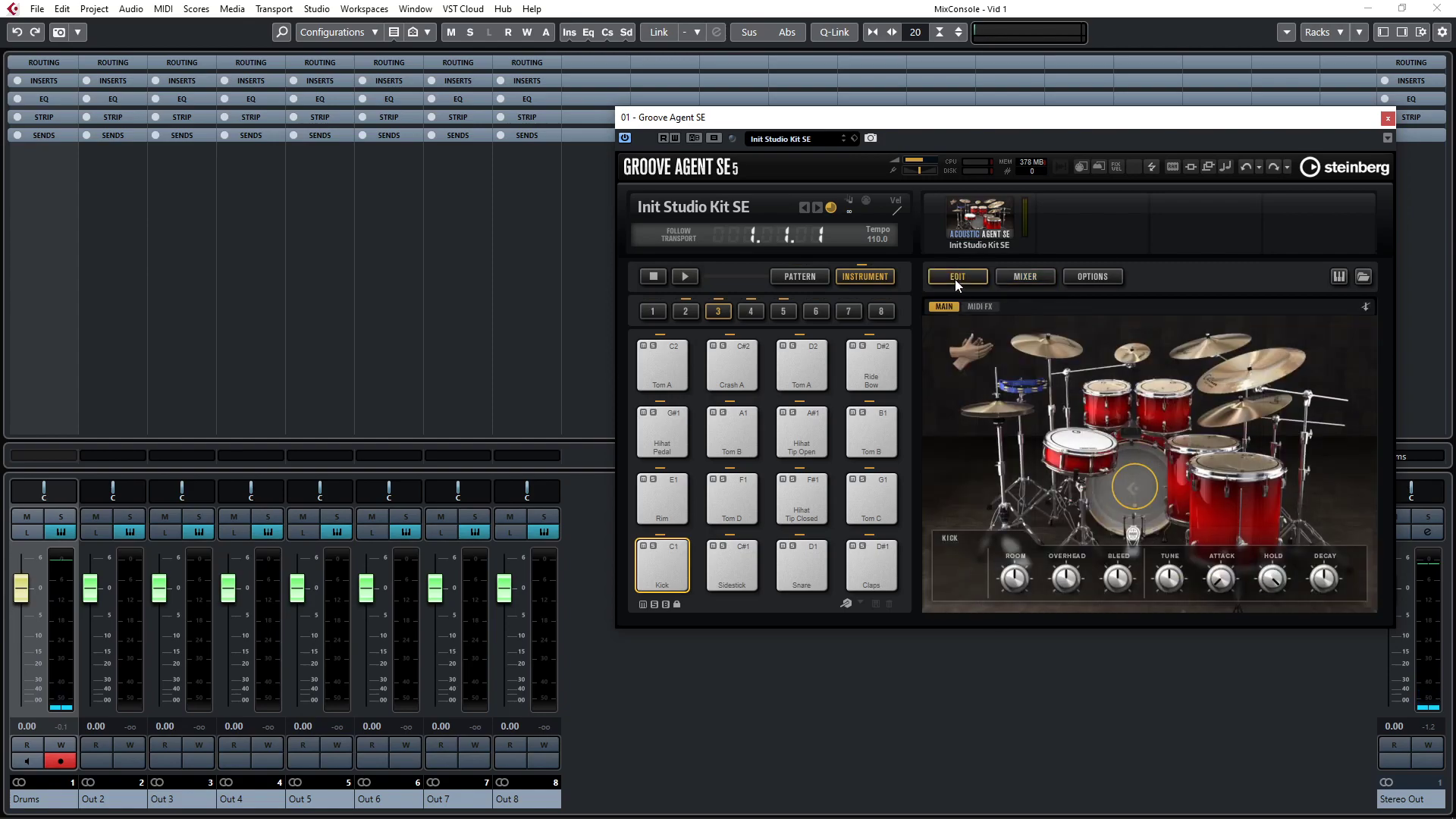
left_click(1129, 496)
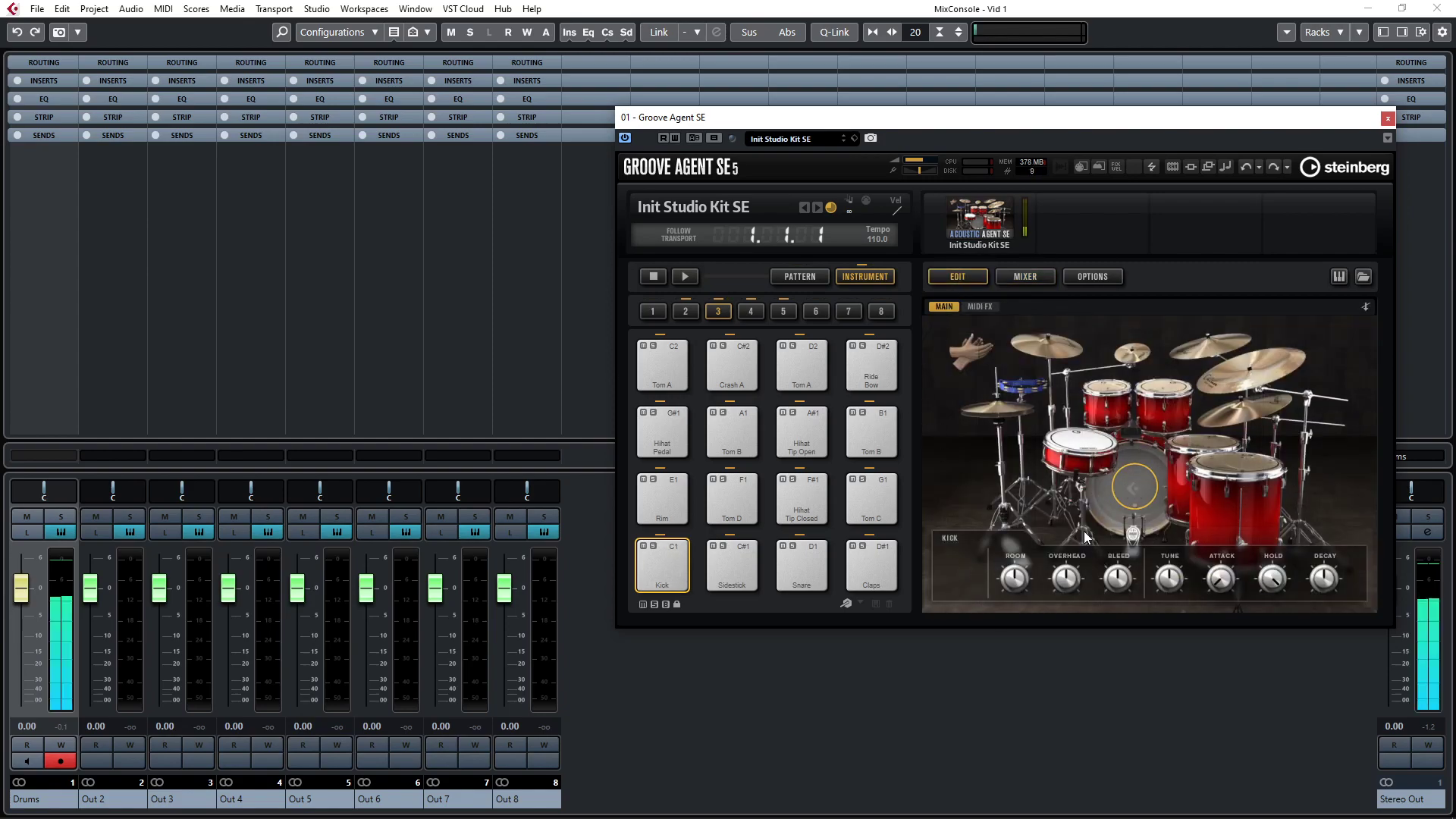
left_click(1134, 486)
left_click(1134, 487)
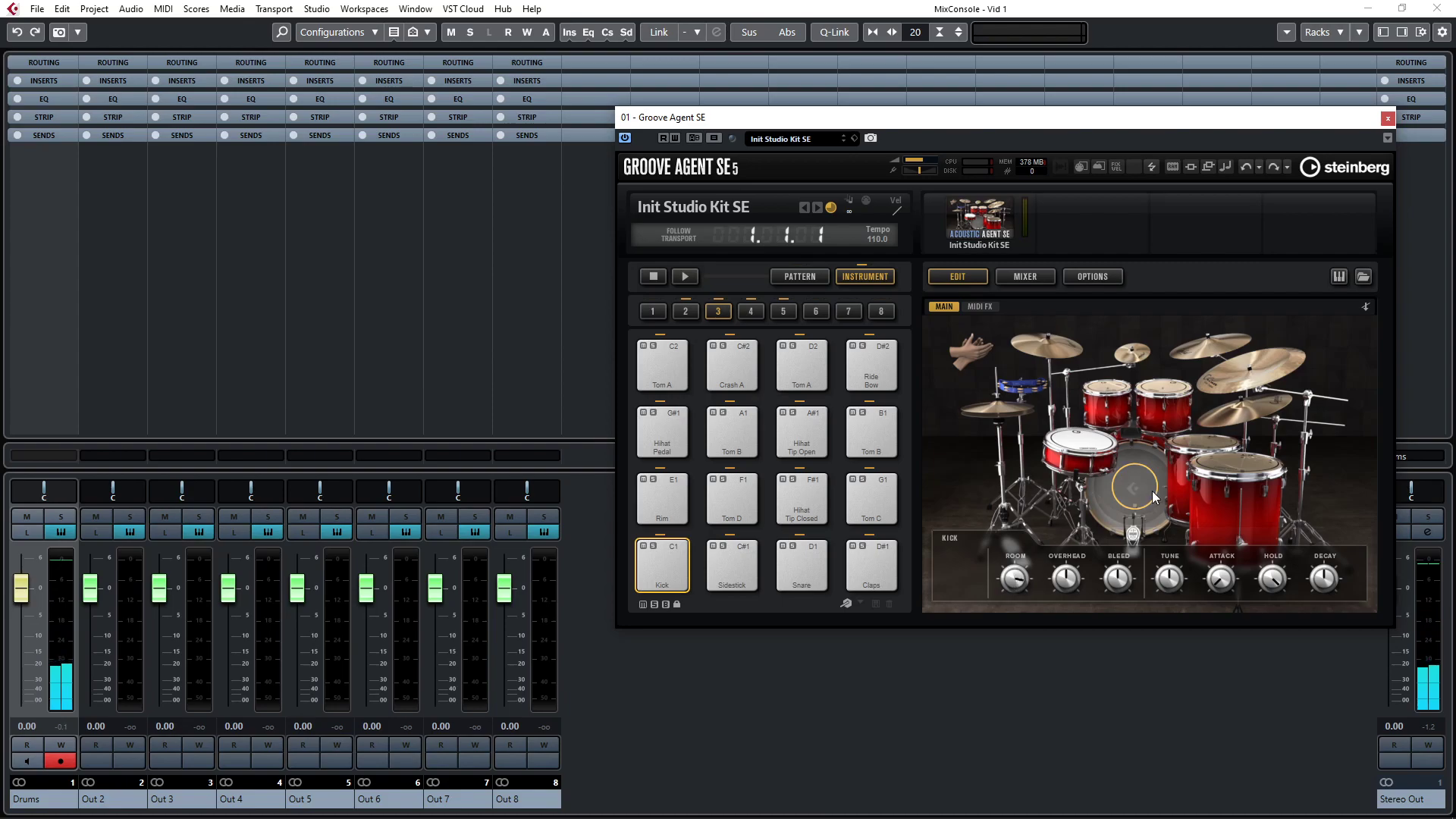
left_click(1001, 275)
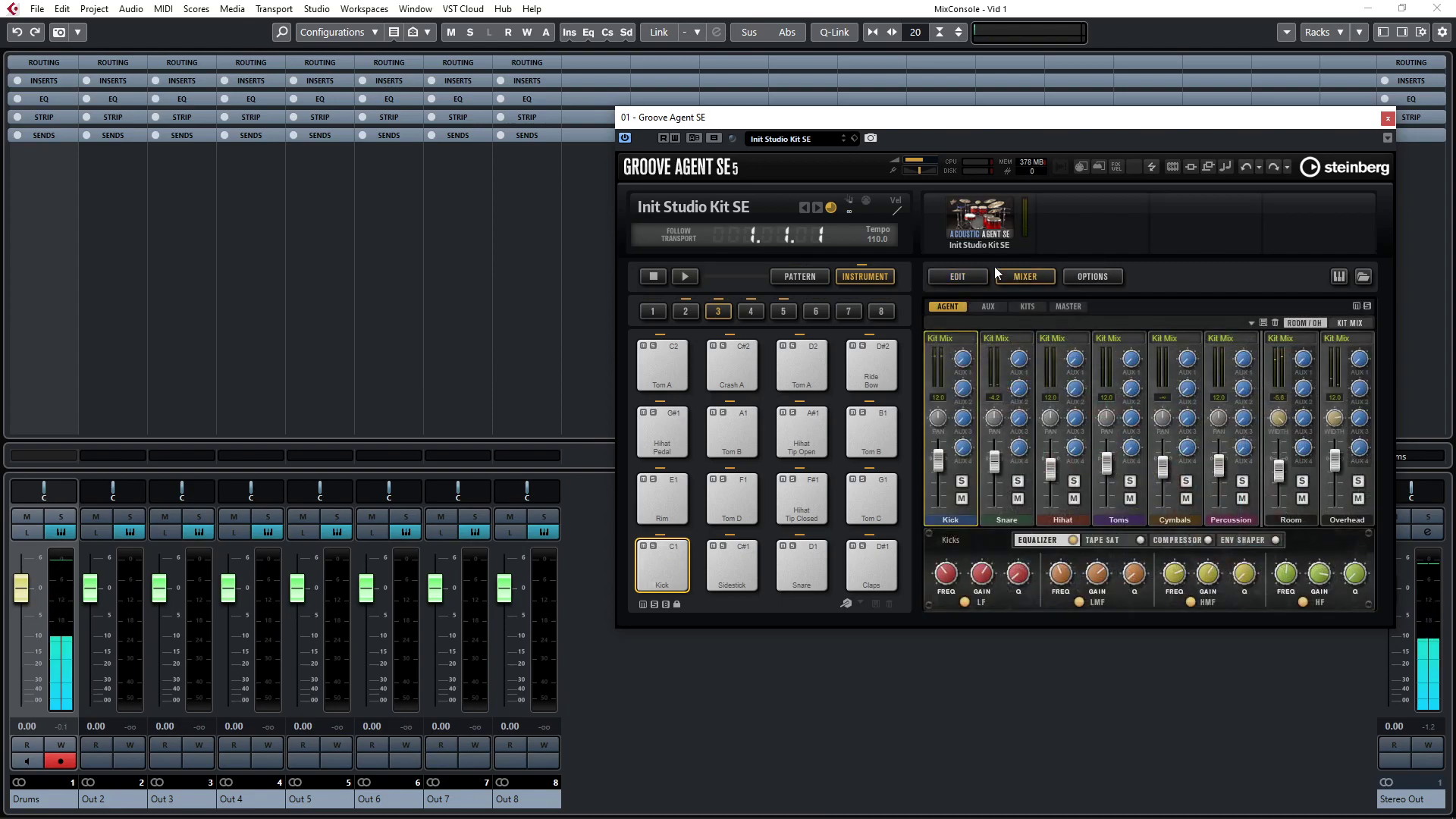
- Turn the kick's Room and Overhead levels down to minimum on the Edit page and audition the kick
left_click(957, 276)
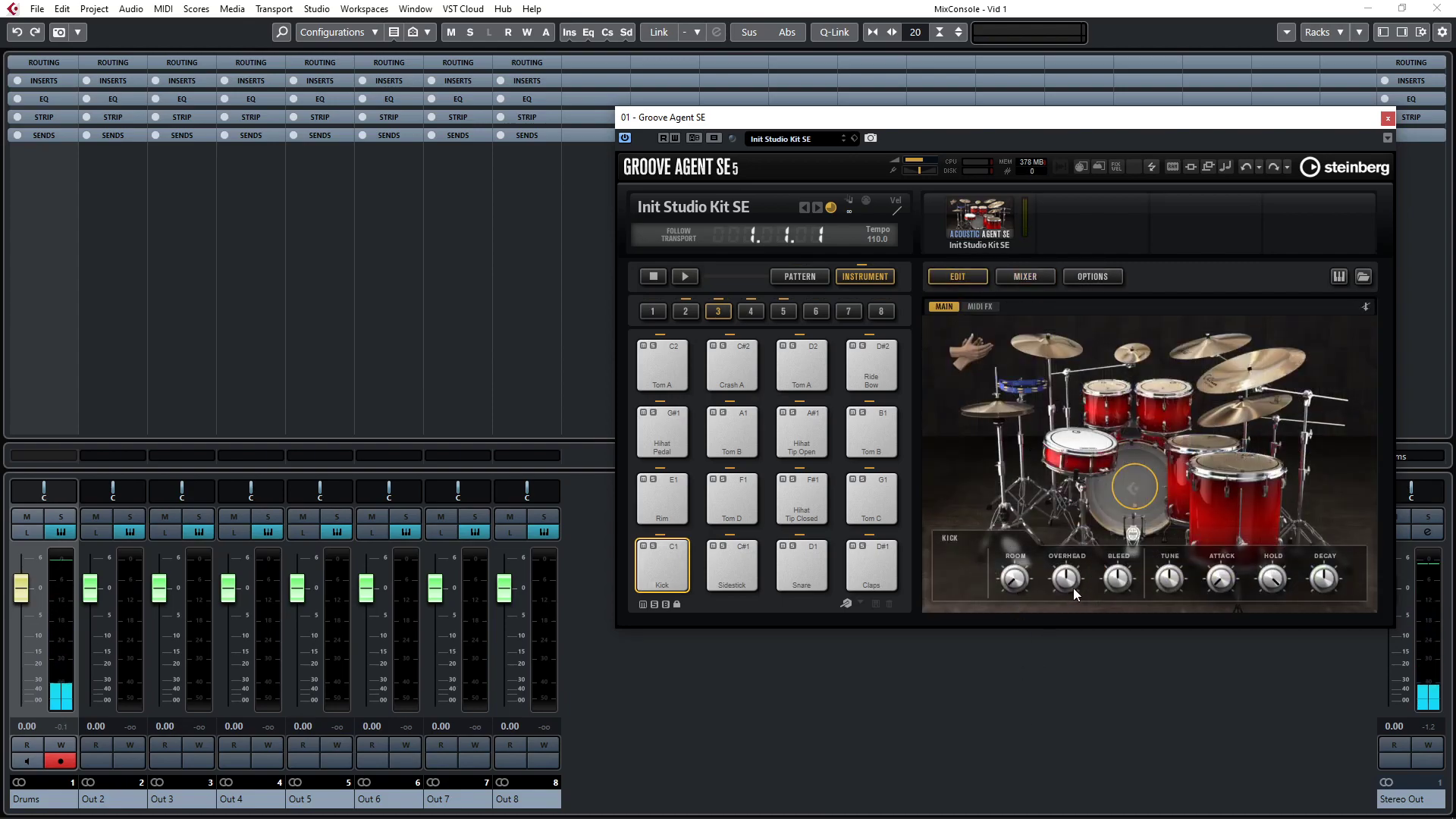
left_click(678, 548)
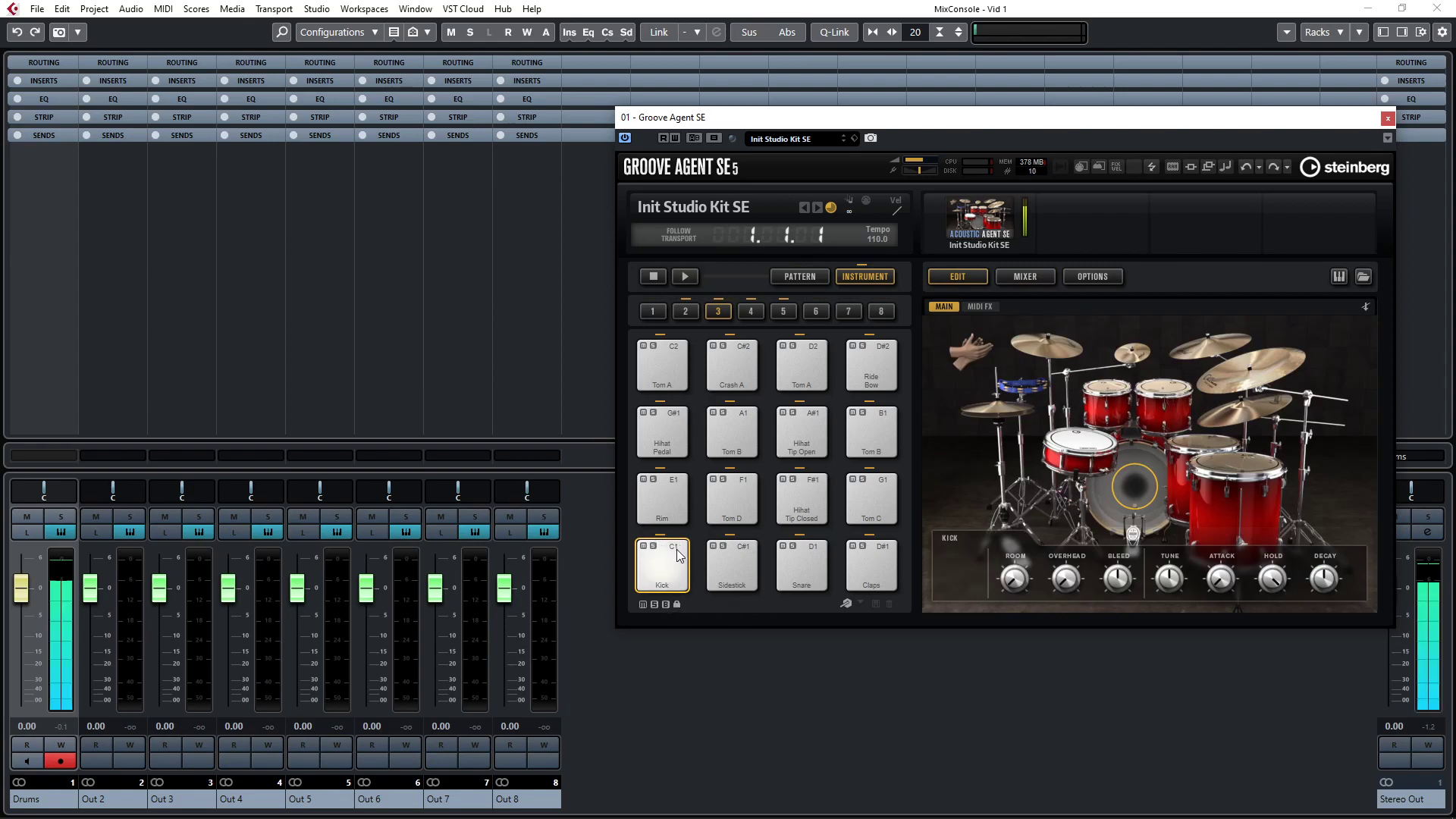
left_click(1129, 481)
left_click(1134, 484)
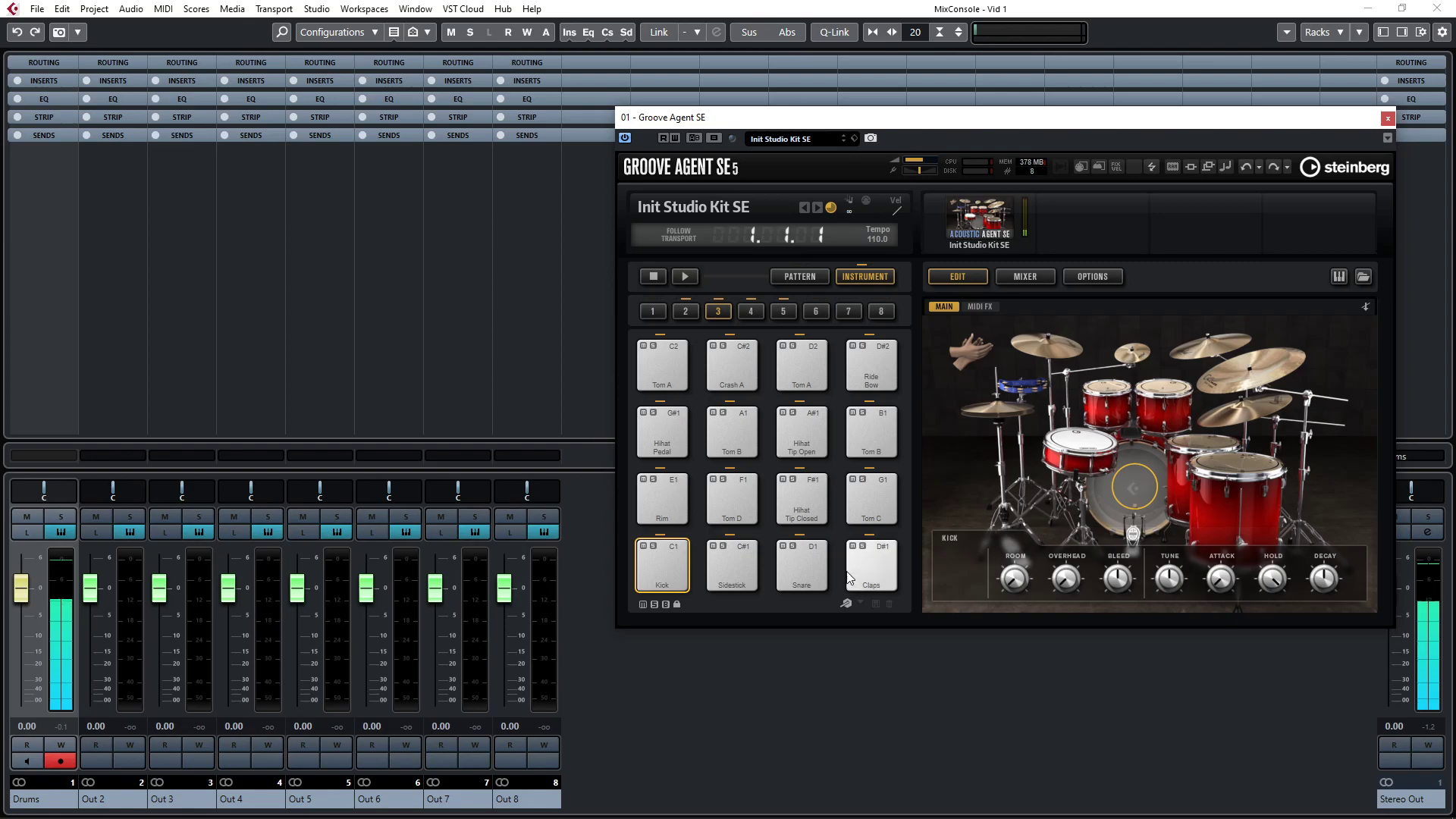
- Turn the snare's Room and Overhead levels down to minimum, comparing it with the kick and auditioning the snare
left_click(812, 556)
left_click(812, 556)
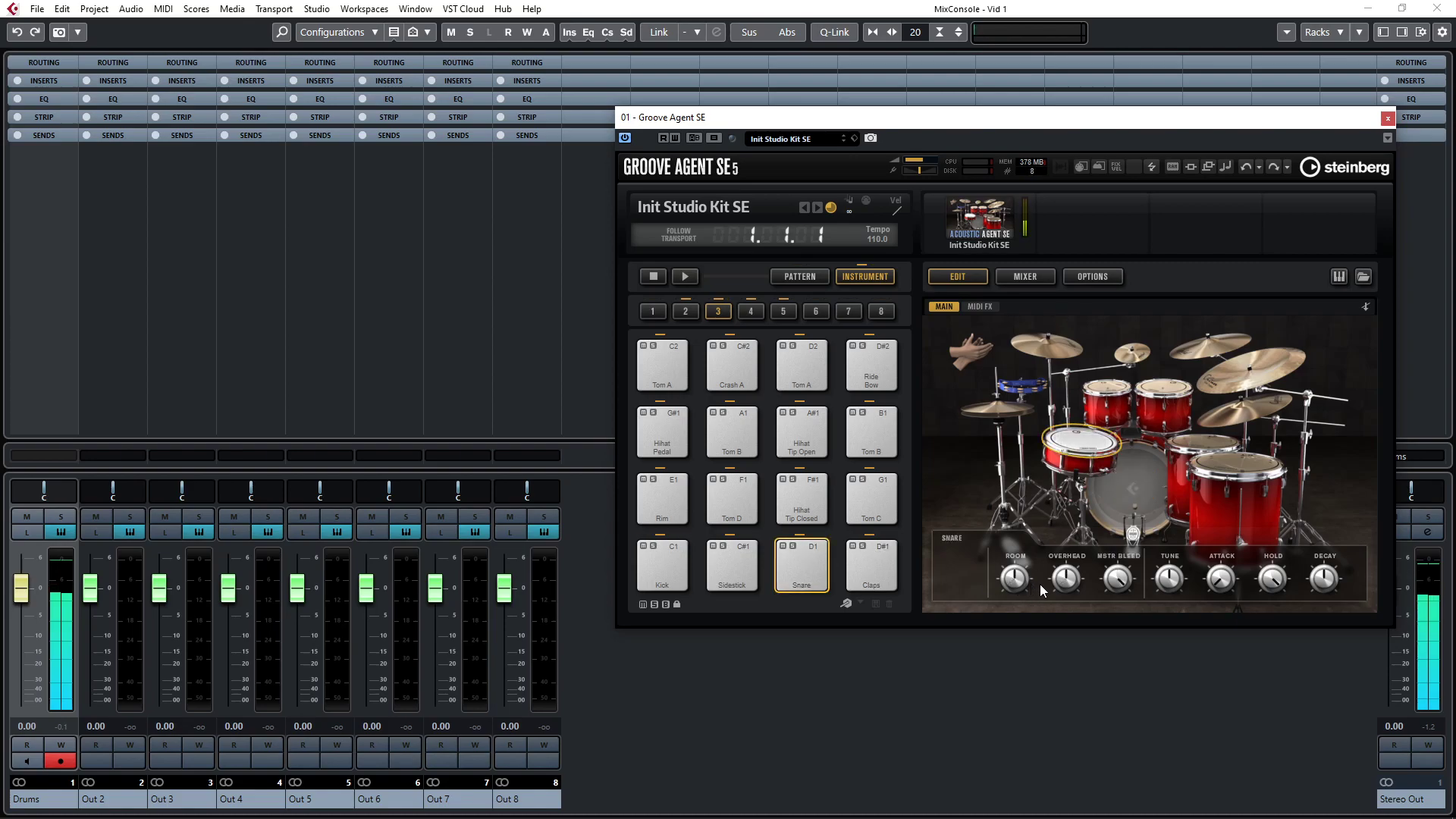
left_click(685, 570)
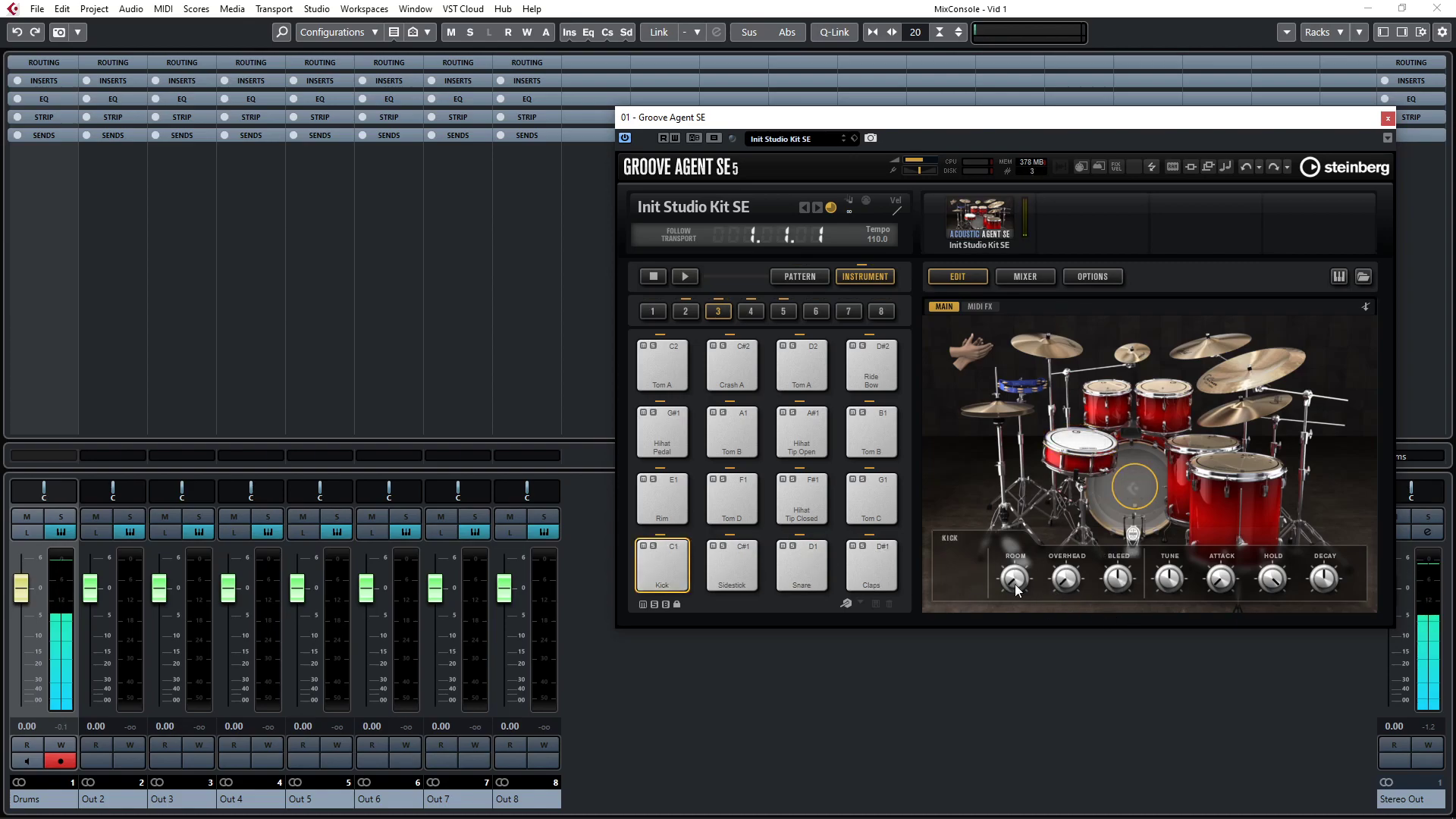
left_click(815, 557)
left_click_drag(1070, 618, 1070, 629)
left_click(817, 554)
left_click(819, 520)
left_click(822, 551)
left_click(821, 549)
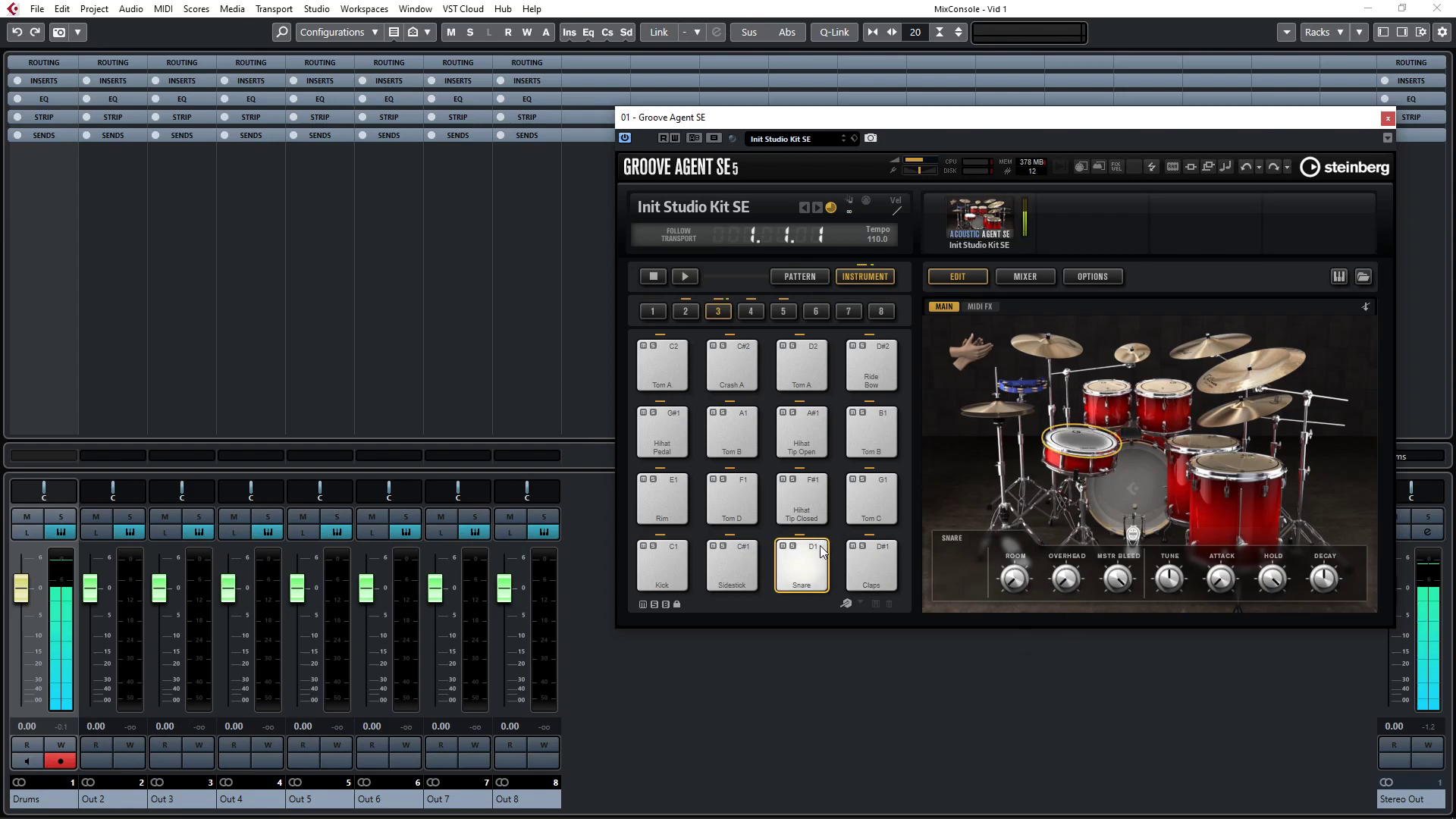
- Return to Groove Agent SE's Mixer page and audition the kick and snare to check their channel meters
left_click(1024, 276)
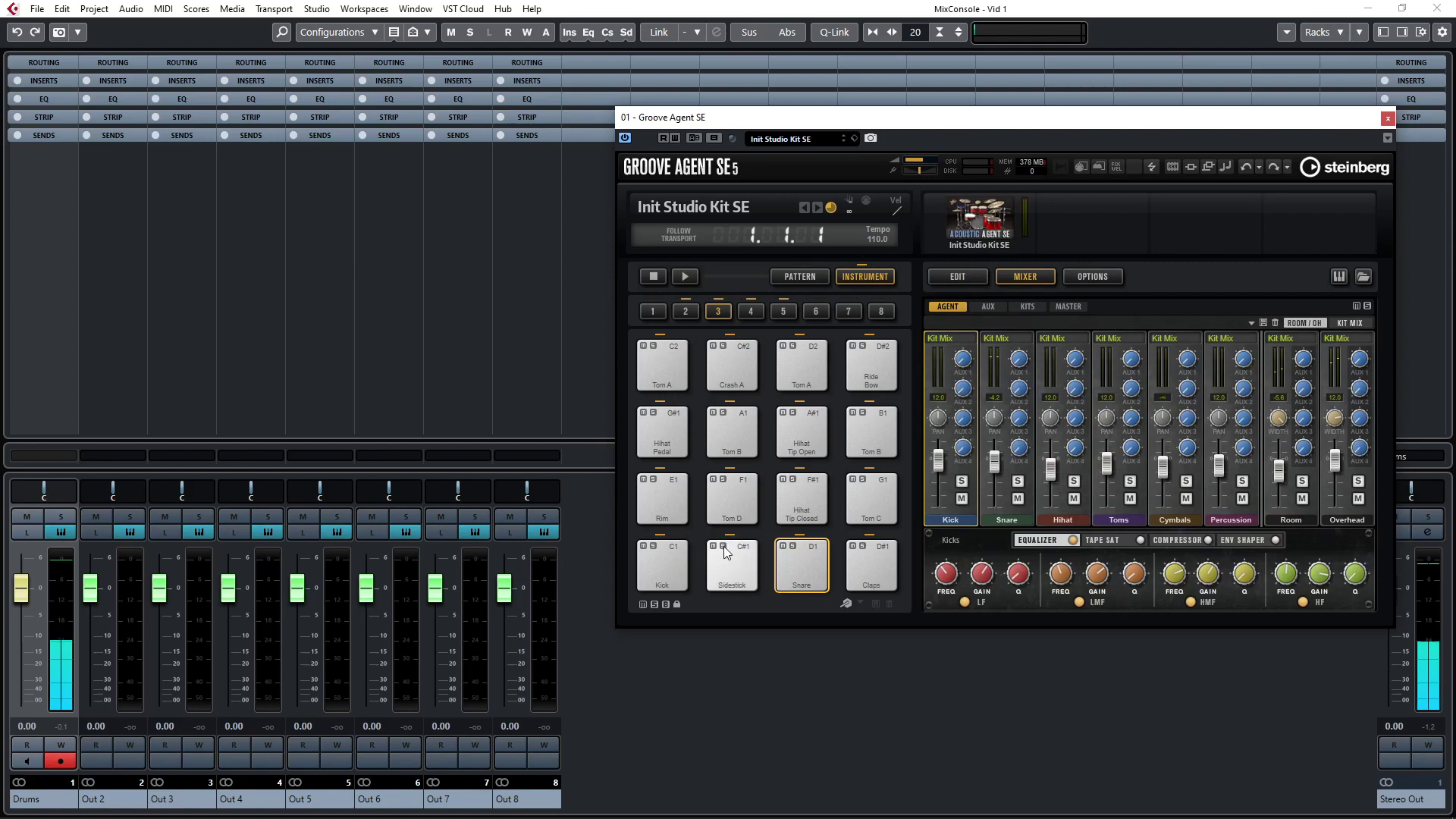
left_click(662, 565)
left_click(819, 565)
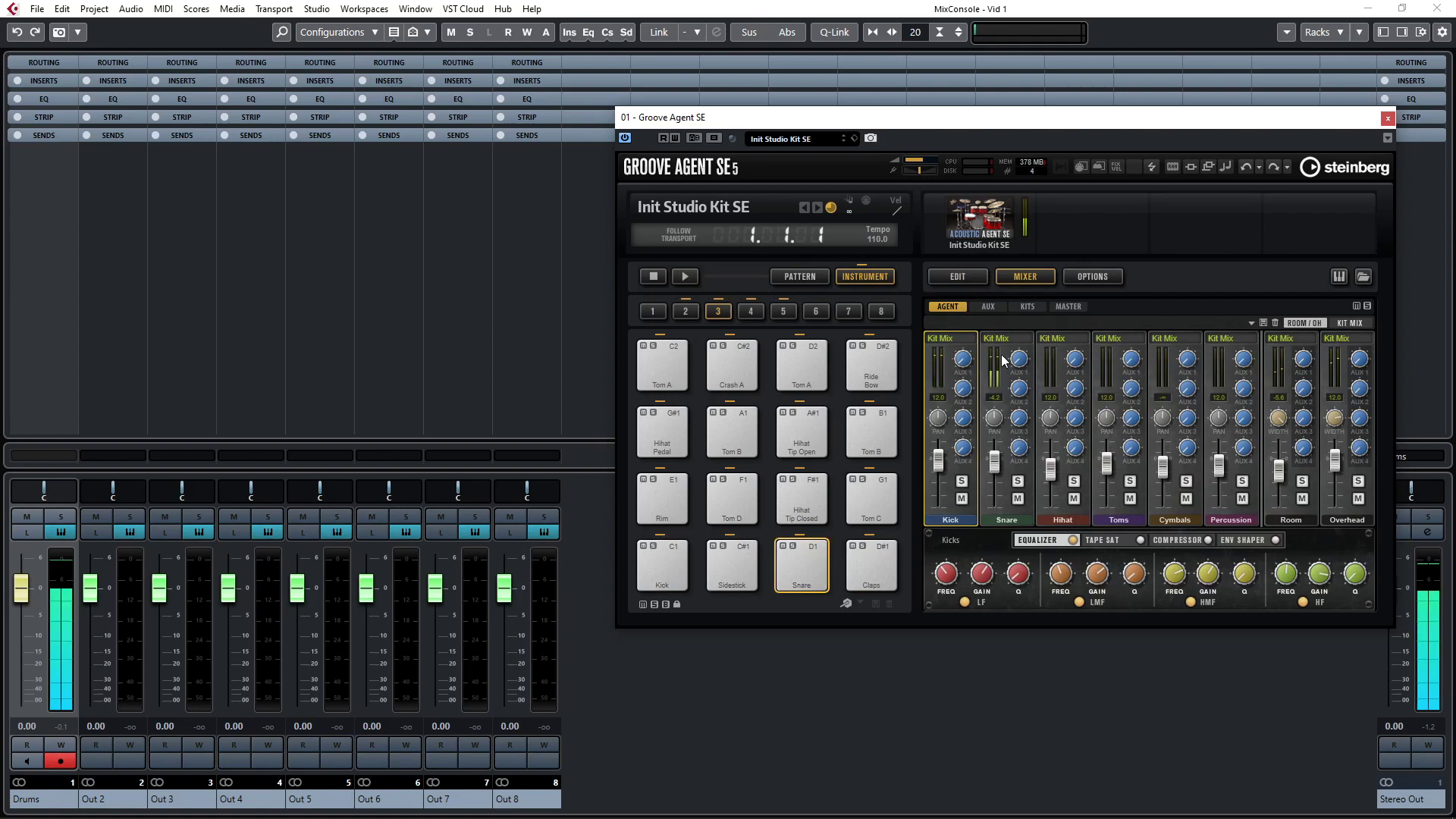
- Audition the snare and kick with the Edit page open, and return to the Mixer page
left_click(822, 561)
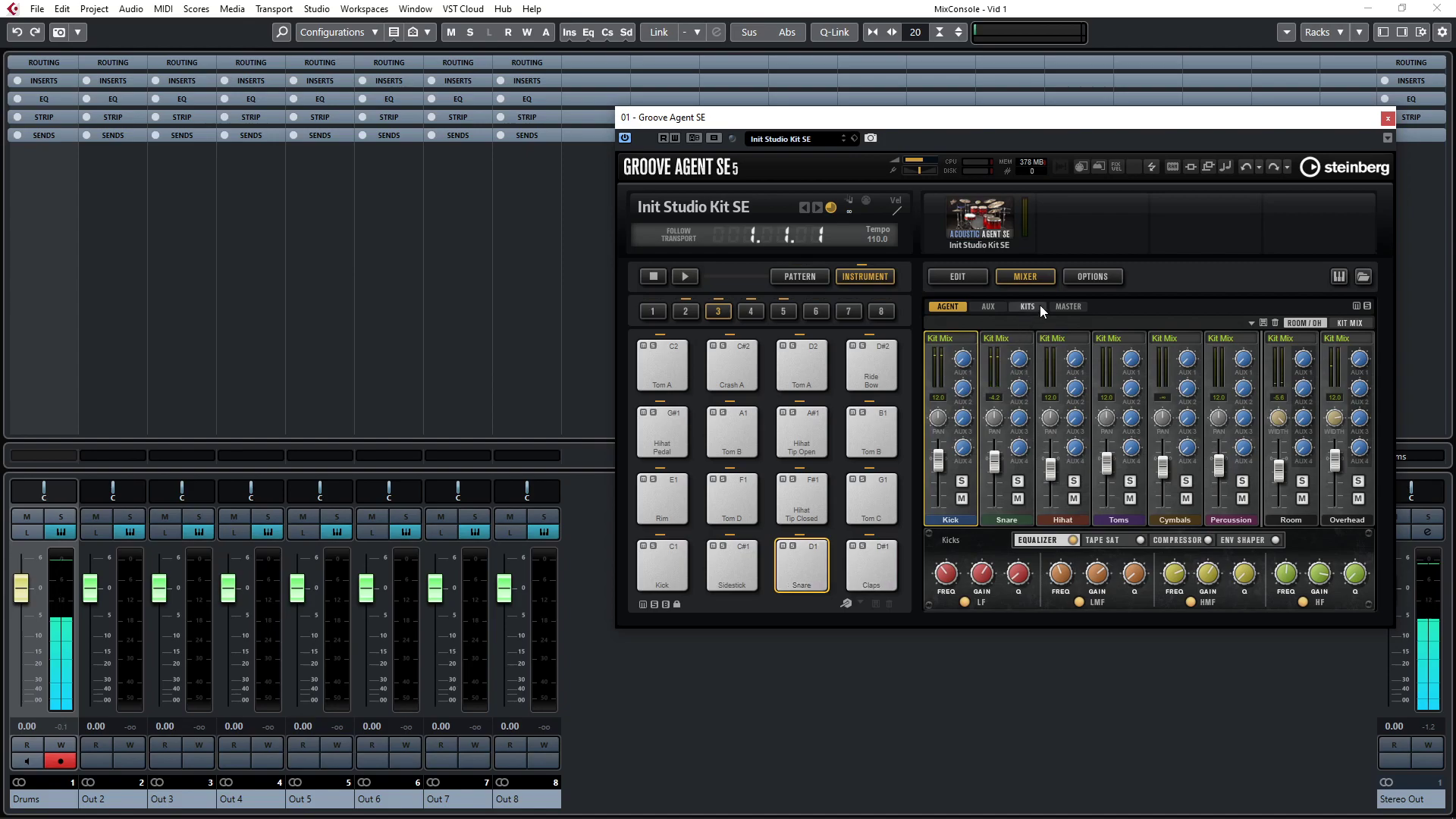
left_click(969, 279)
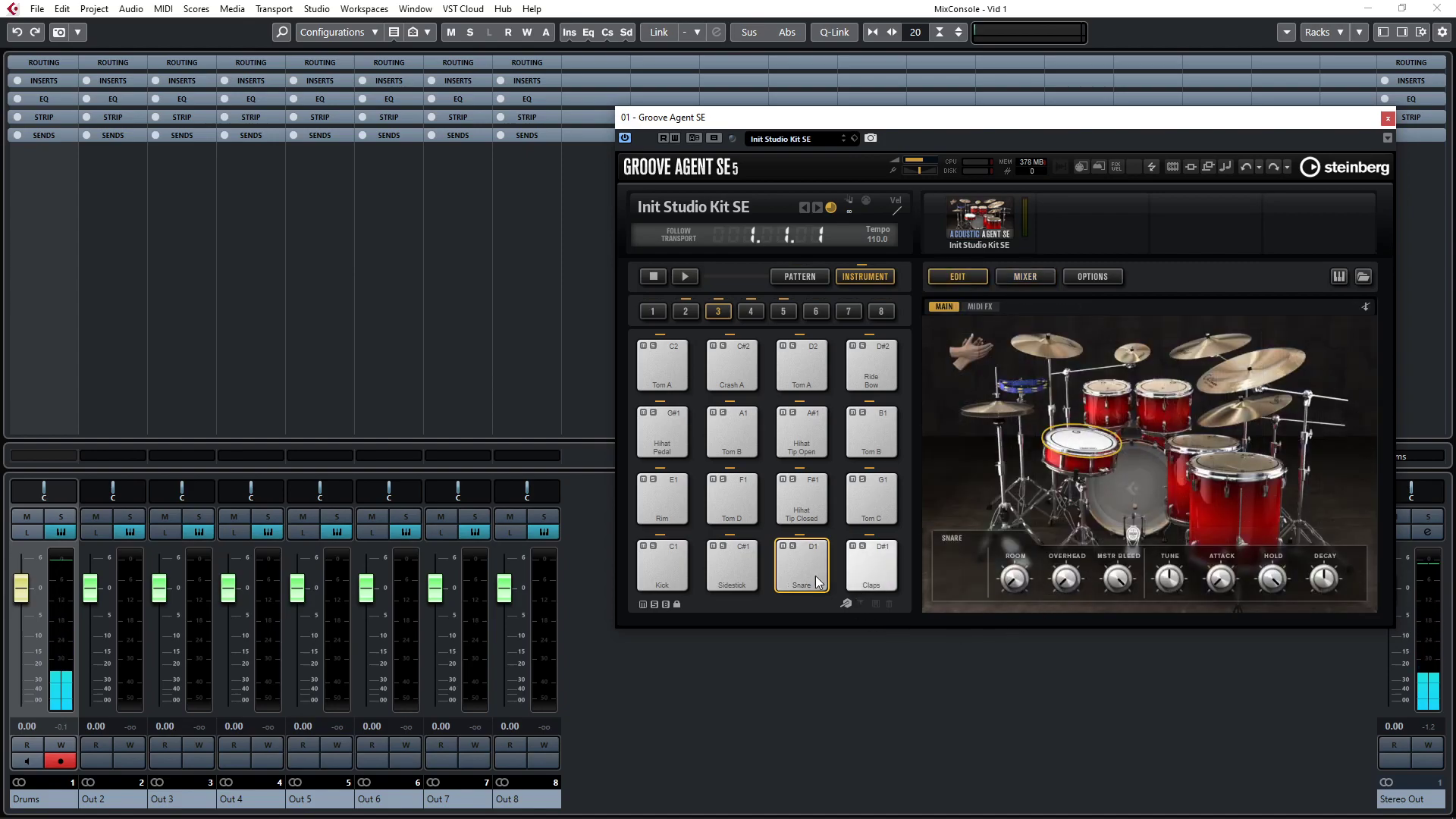
left_click(801, 560)
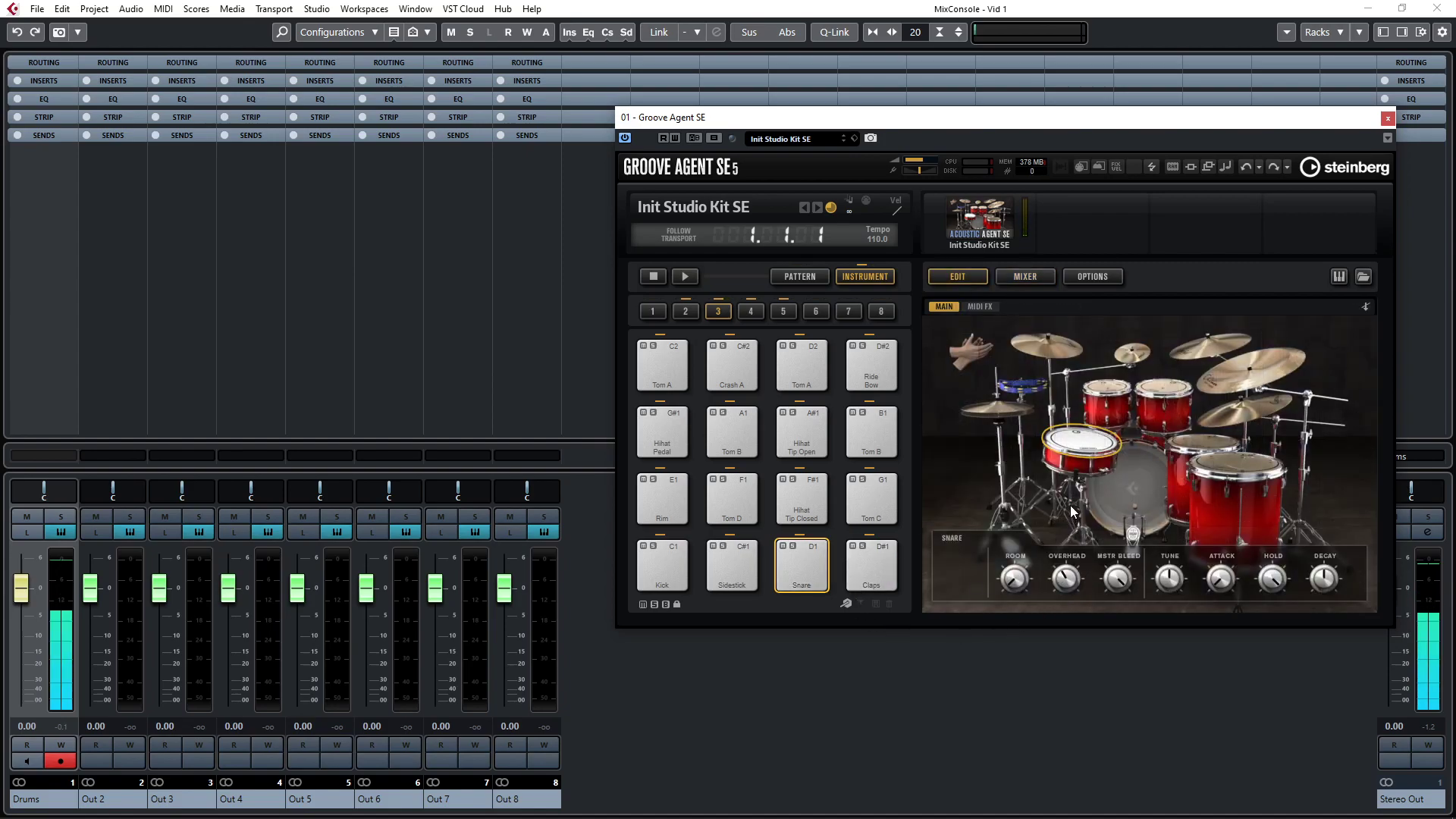
left_click(801, 561)
left_click(662, 565)
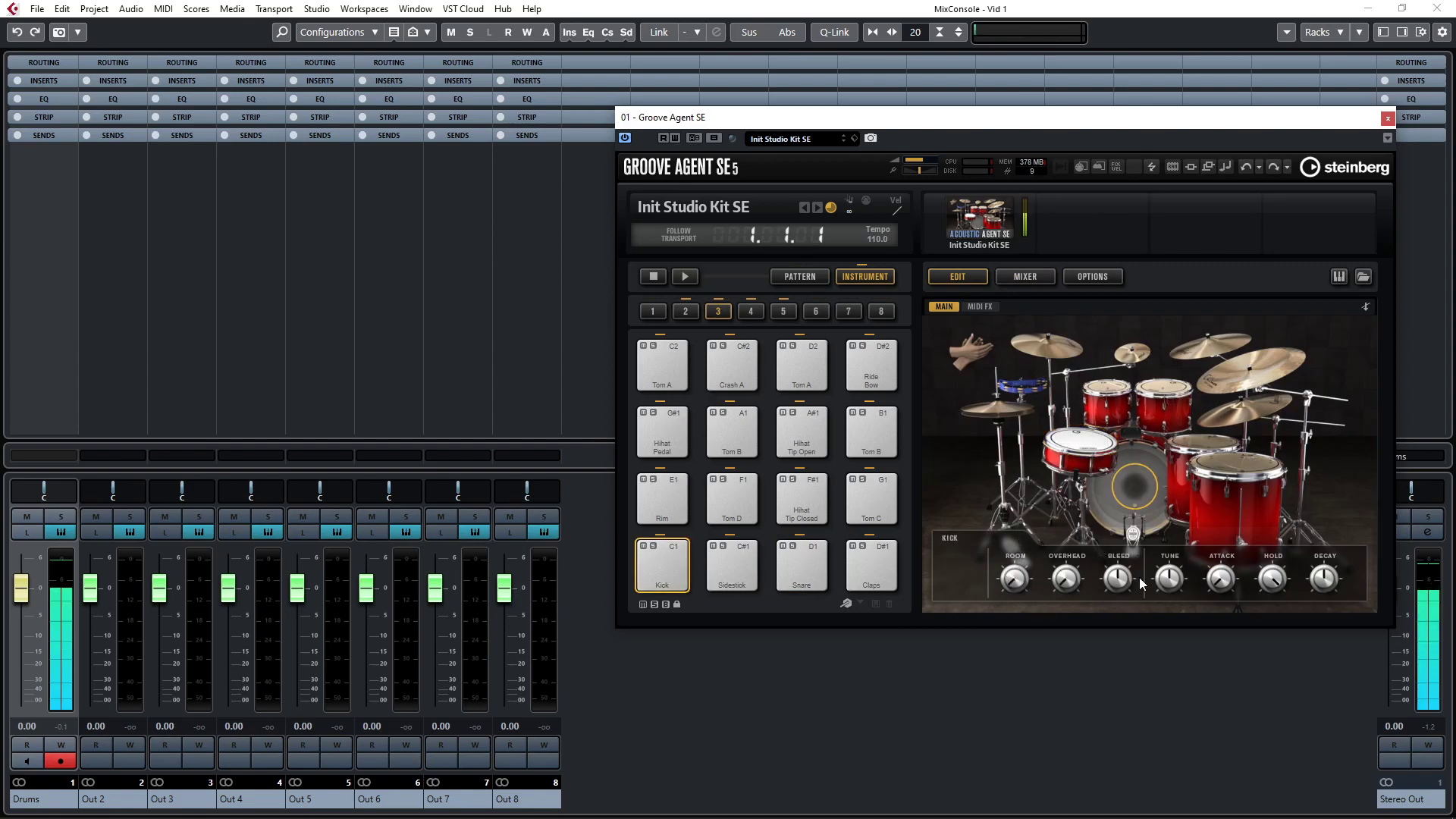
left_click(668, 557)
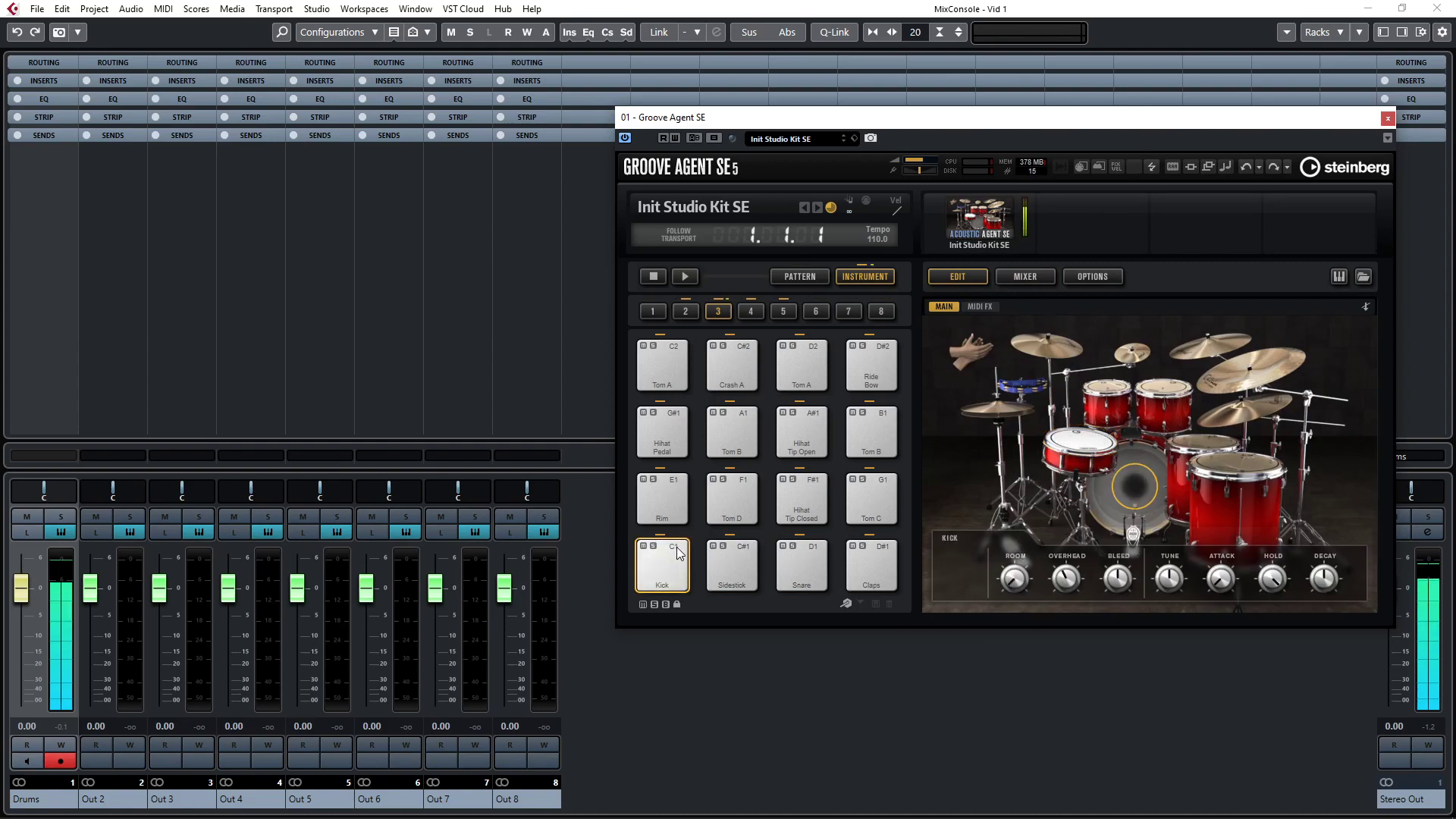
left_click(1031, 277)
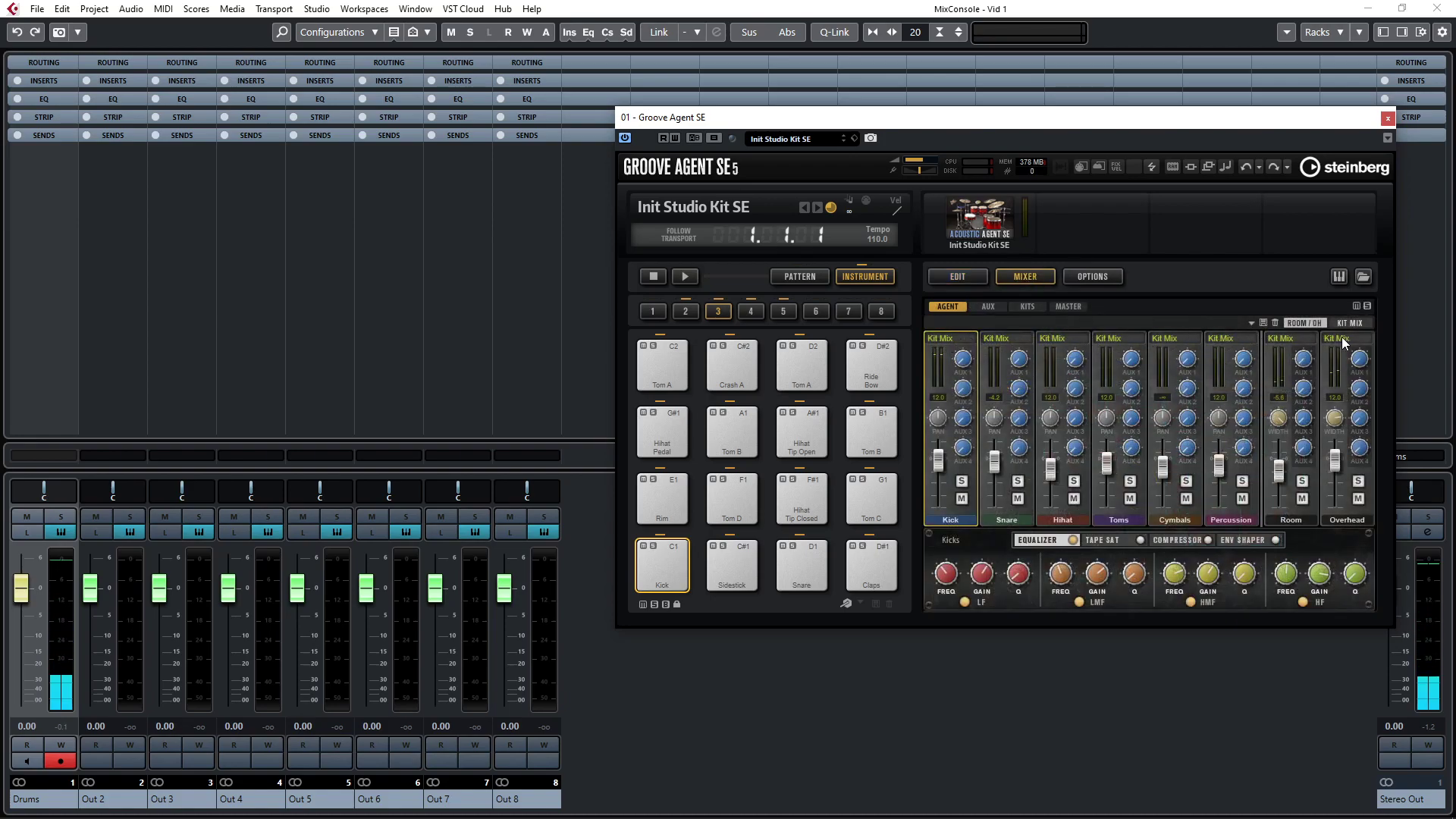
- Set the output of the Kick channel in Groove Agent SE's Agent mixer to Master
left_click(954, 347)
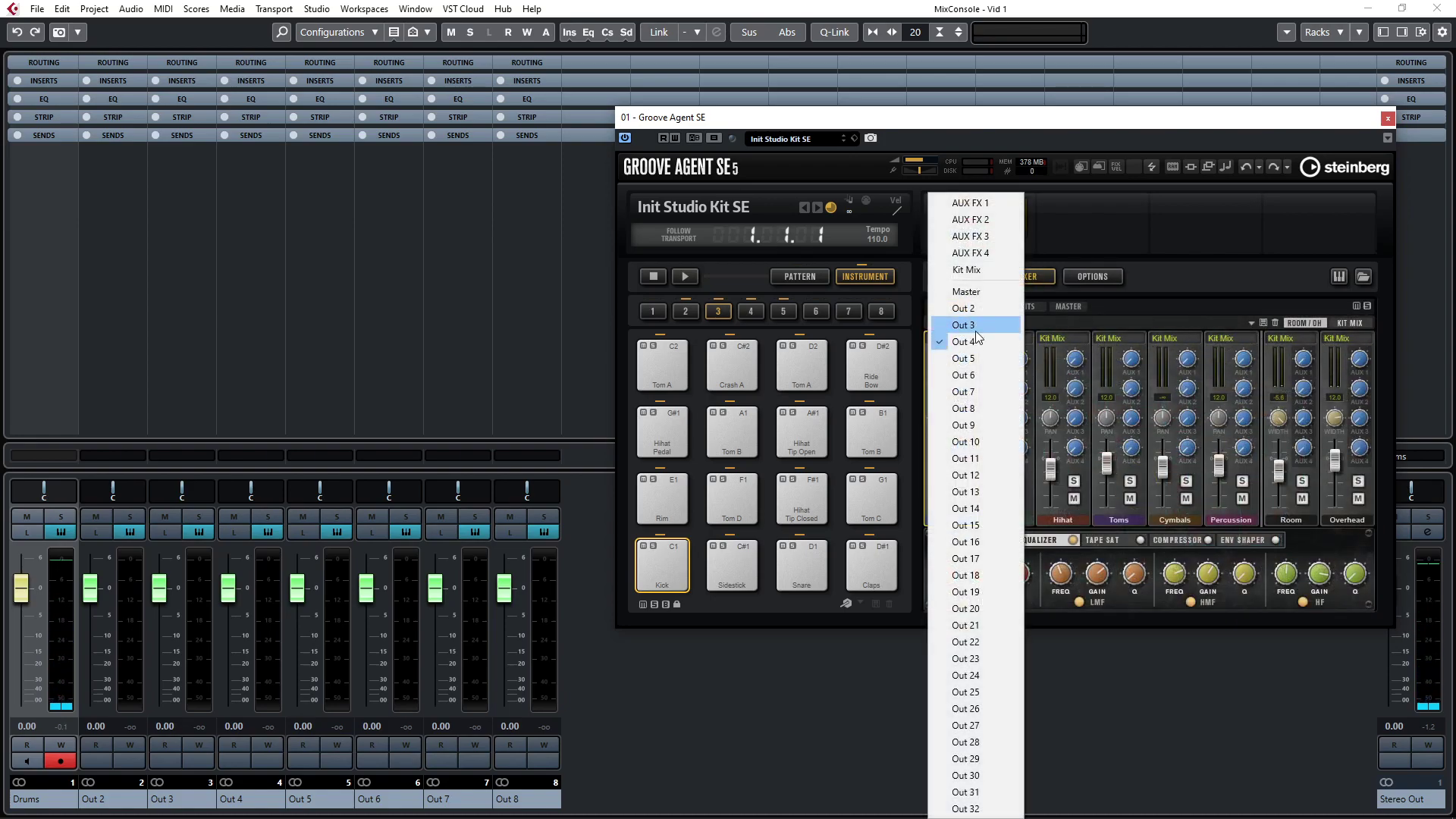
left_click(1172, 265)
left_click(963, 342)
left_click(968, 291)
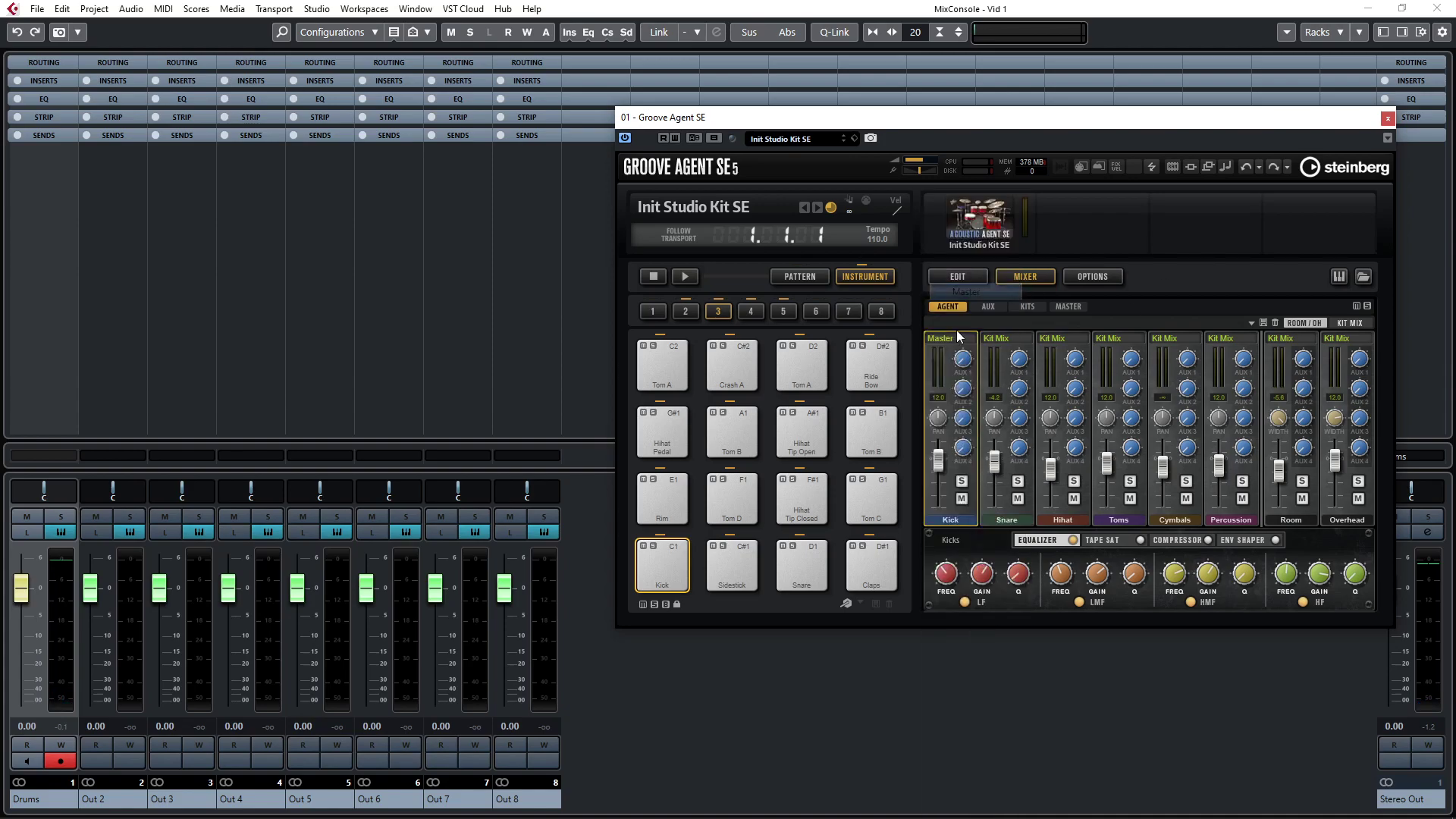
left_click(957, 339)
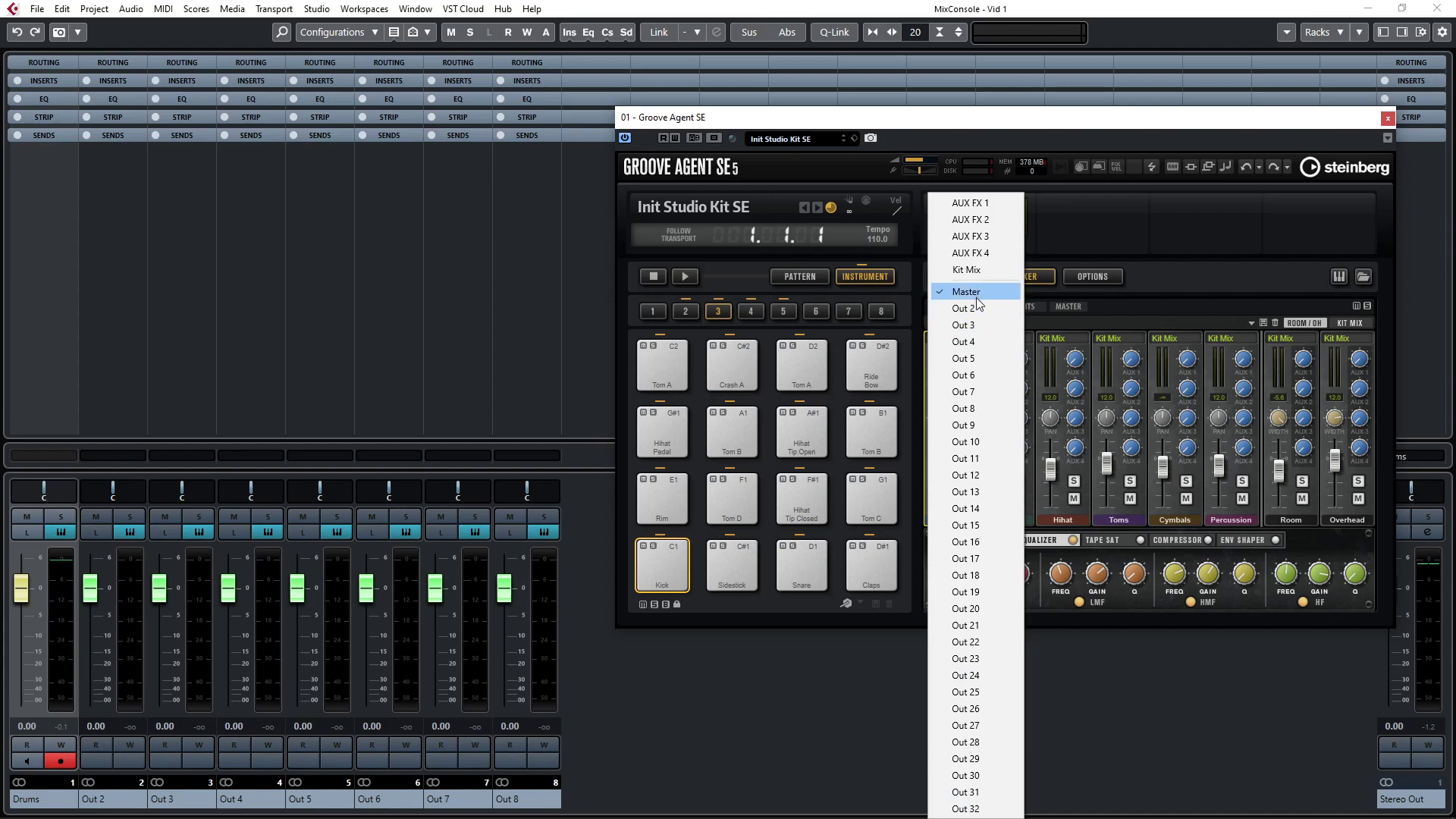
left_click(975, 295)
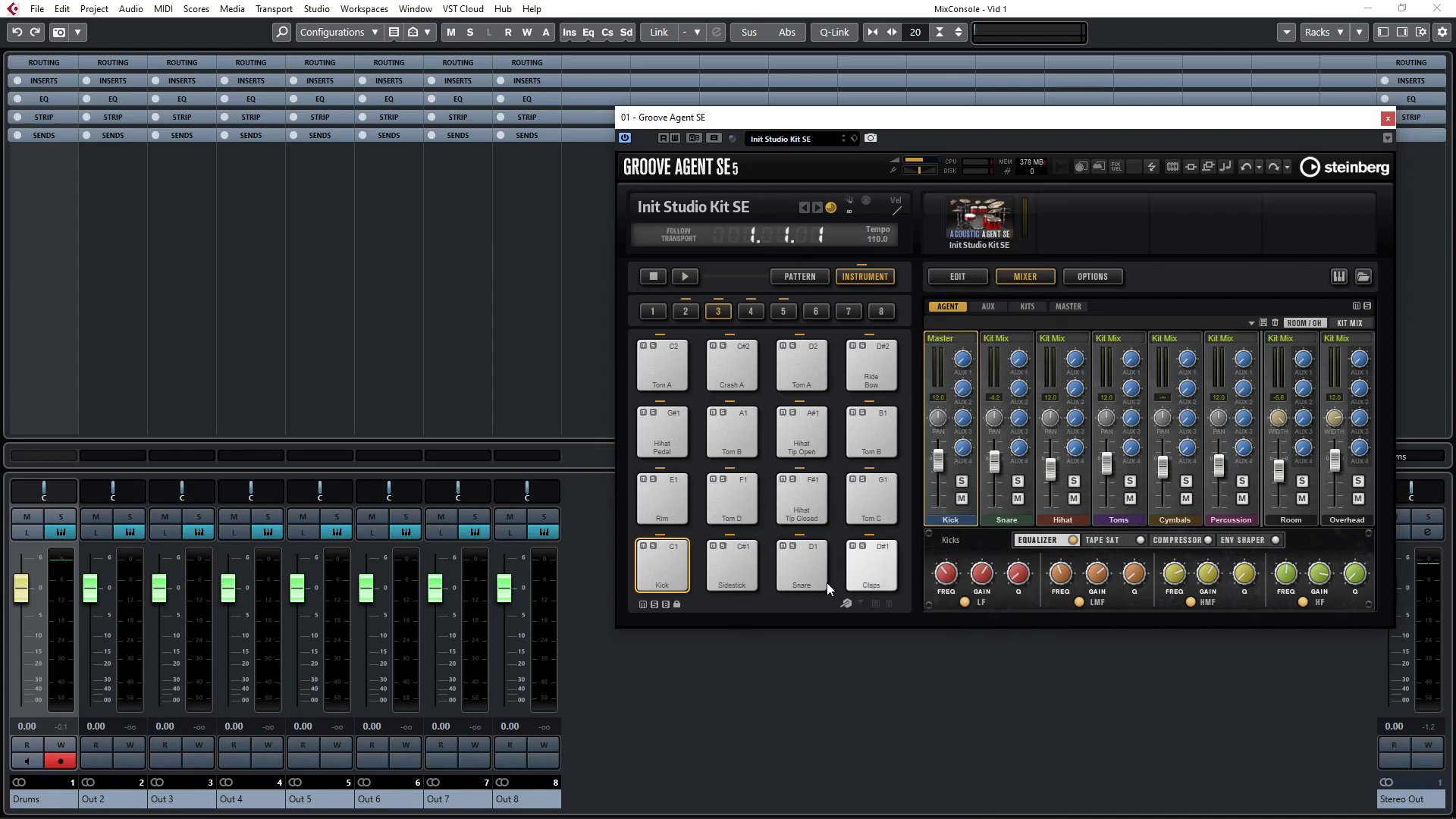
- Route the Snare channel to Out 2, Hihat to Out 3, Toms to Out 4 and Cymbals to Out 5
left_click(1023, 518)
left_click(1018, 339)
left_click(1015, 308)
left_click(1070, 339)
left_click(1075, 325)
left_click(1119, 338)
left_click(1129, 341)
left_click(1174, 339)
left_click(1184, 358)
- Route the Percussion channel to Out 6, Room to Out 7 and Overhead to Out 8
left_click(1222, 338)
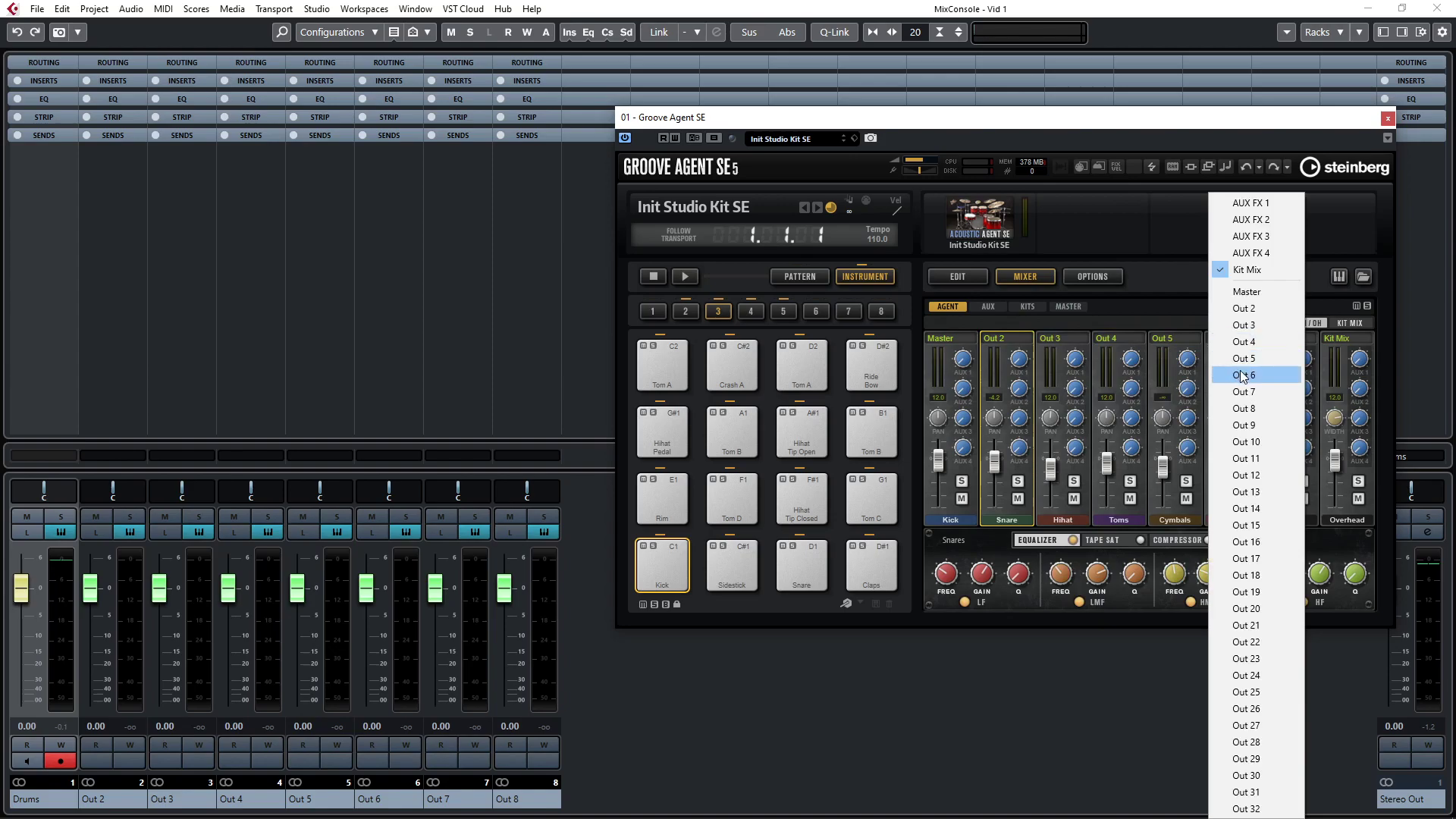
left_click(1243, 375)
left_click(1281, 339)
left_click(1315, 390)
left_click(1346, 341)
left_click(1365, 403)
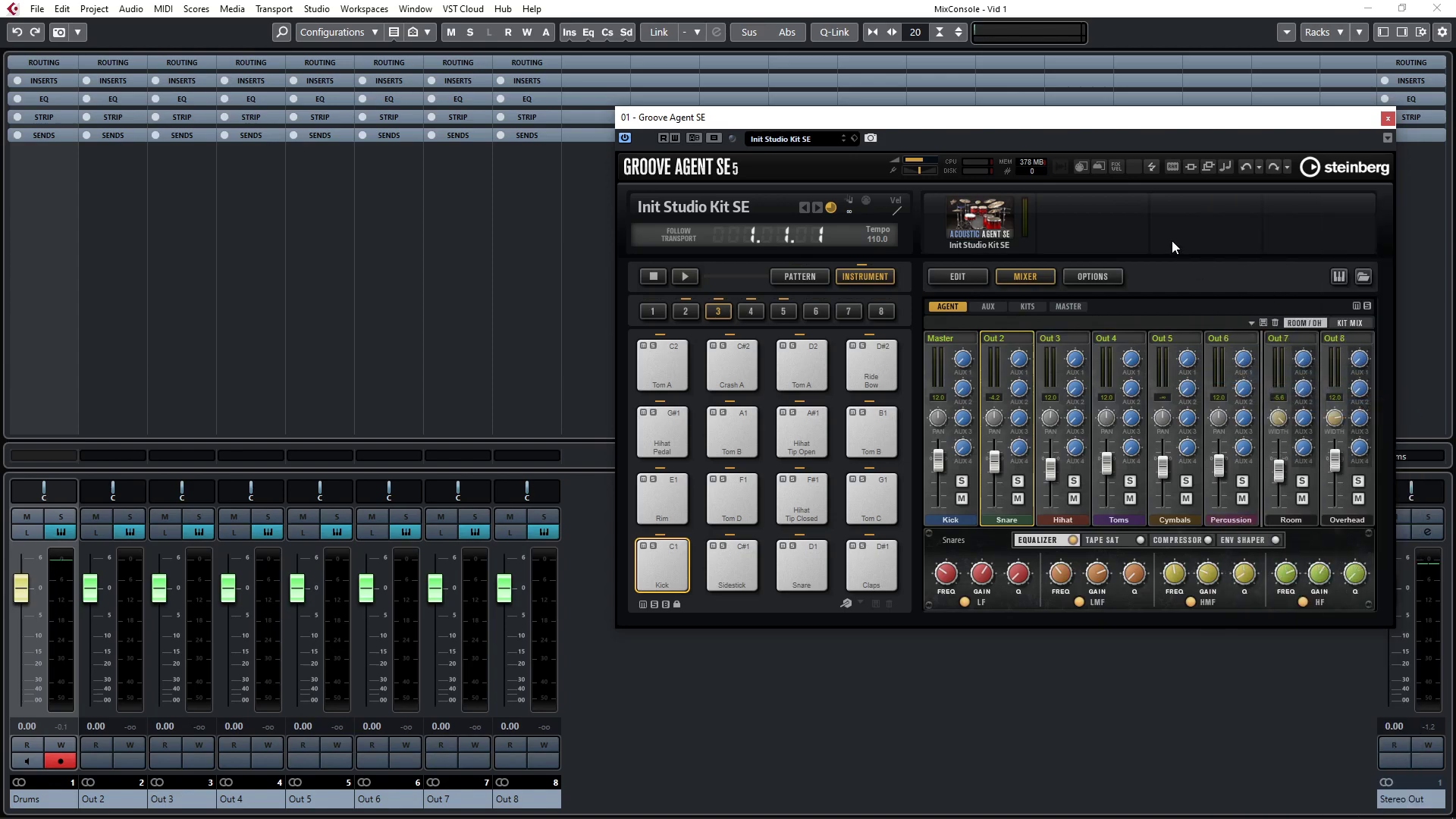
- Audition the kick, snare and claps pads to check which MixConsole channels receive their signal
left_click(676, 551)
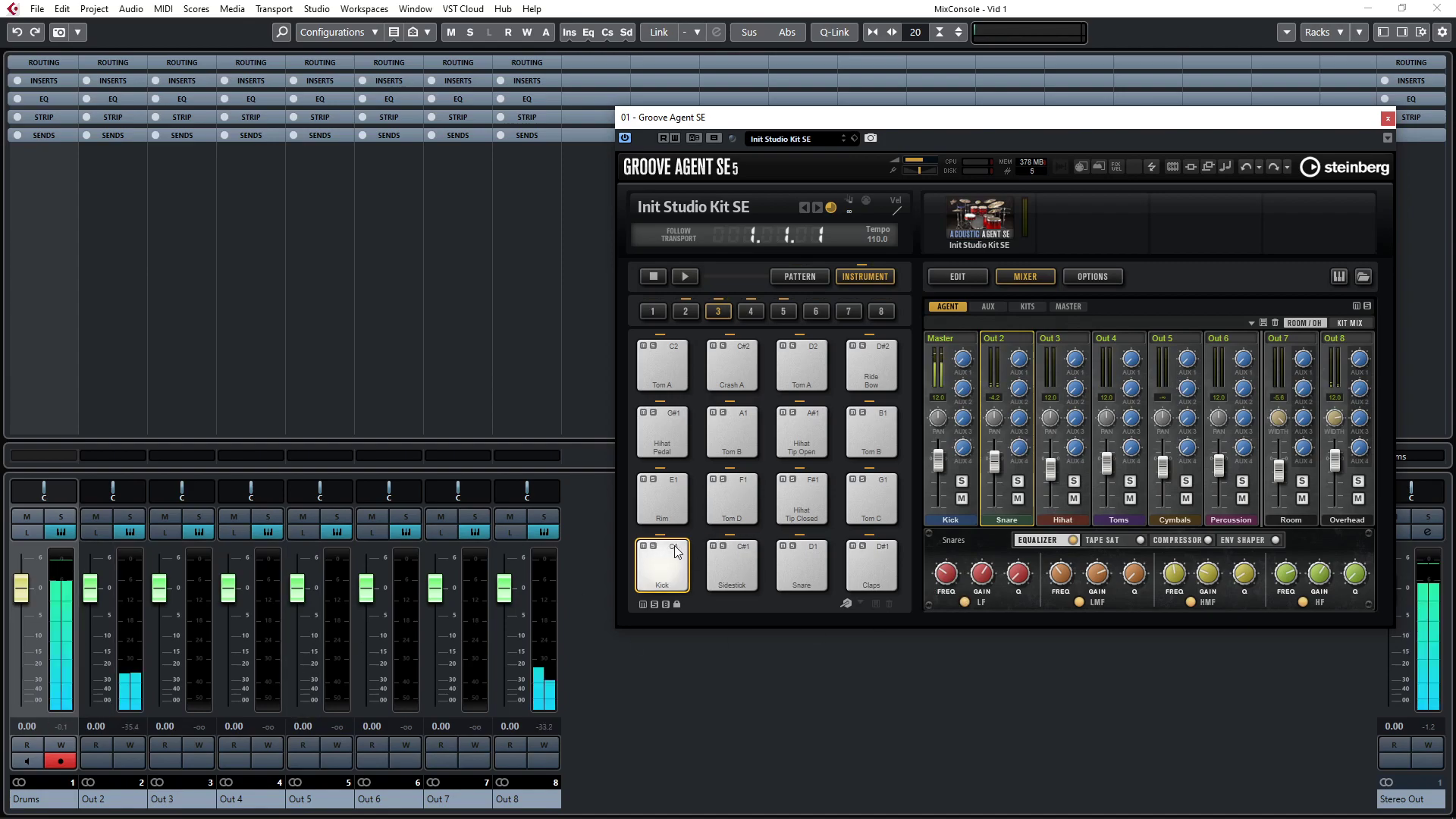
left_click(821, 551)
left_click(854, 547)
left_click(816, 553)
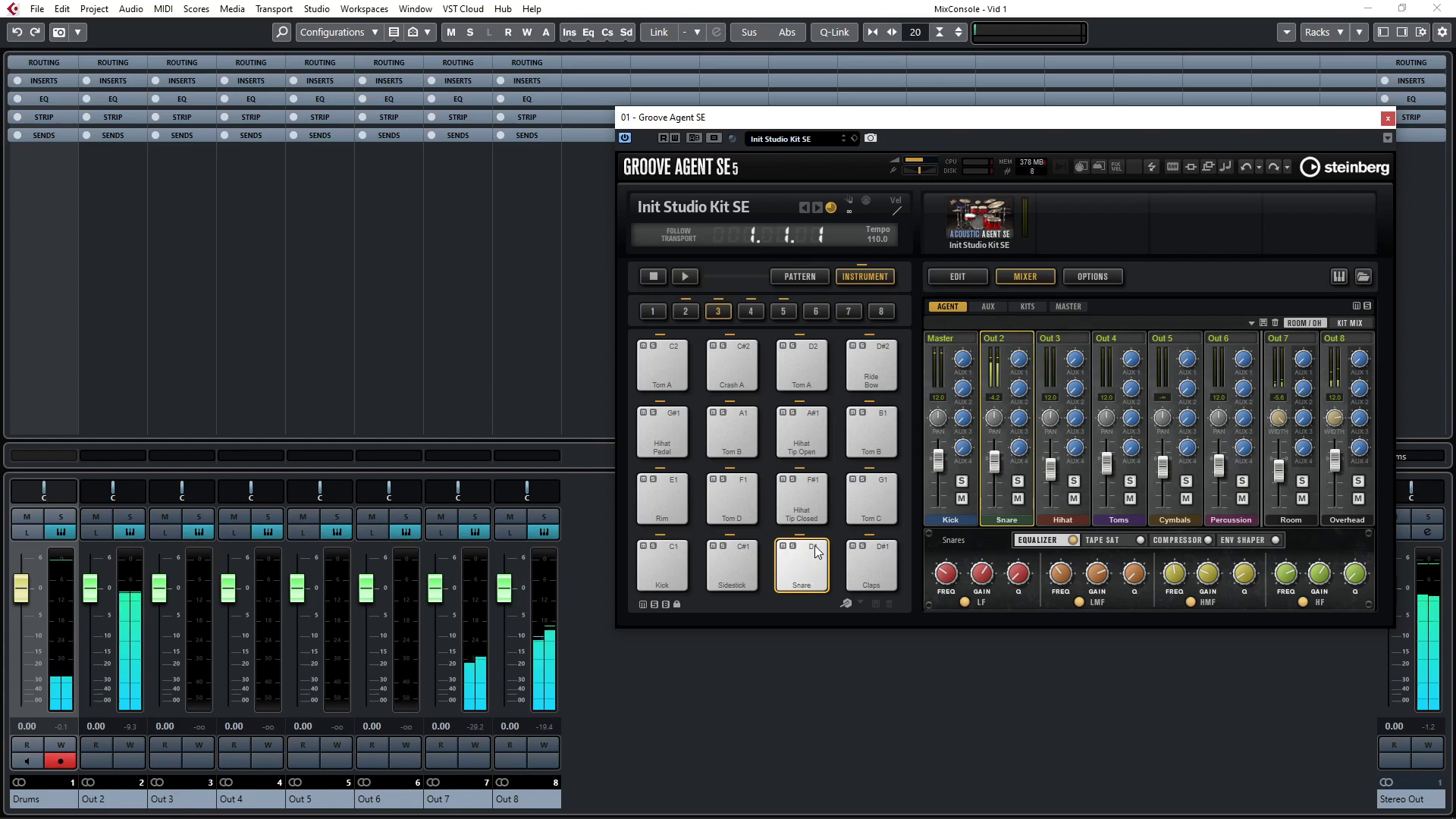
left_click(886, 559)
left_click(886, 559)
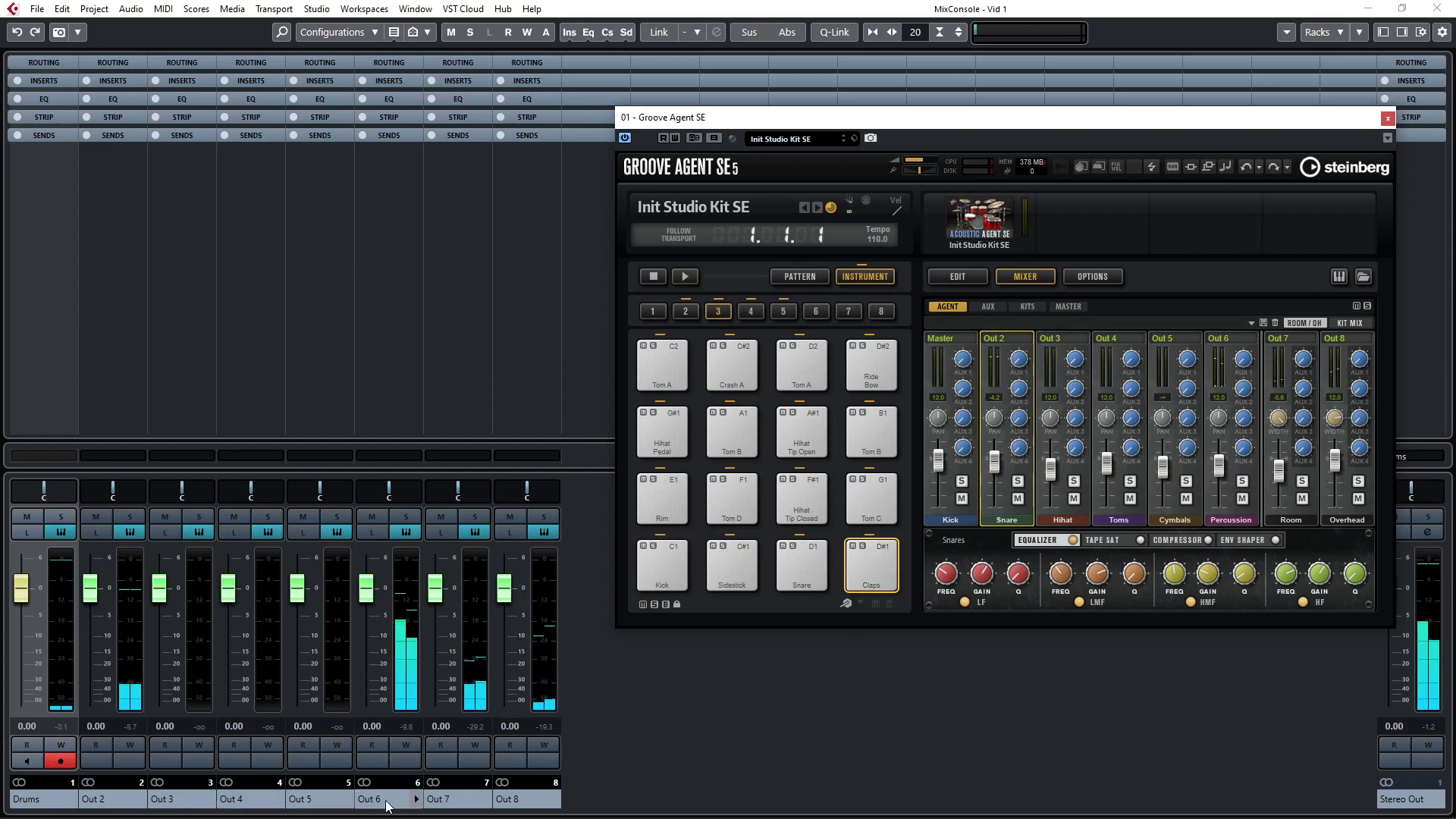
- Audition the toms and open hi-hats, and play back the drum part to check the separate channel meters
left_click(749, 491)
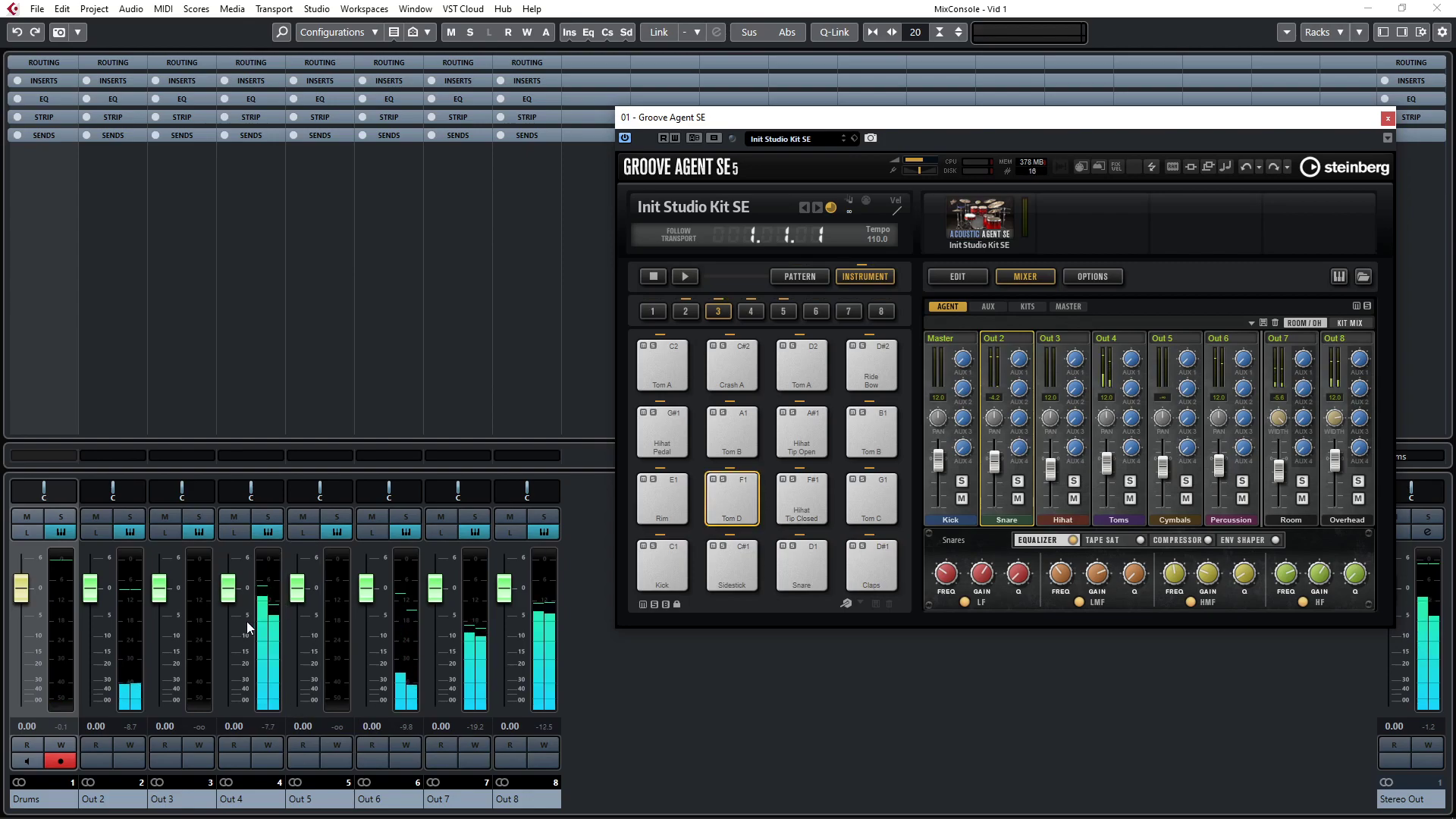
left_click(871, 431)
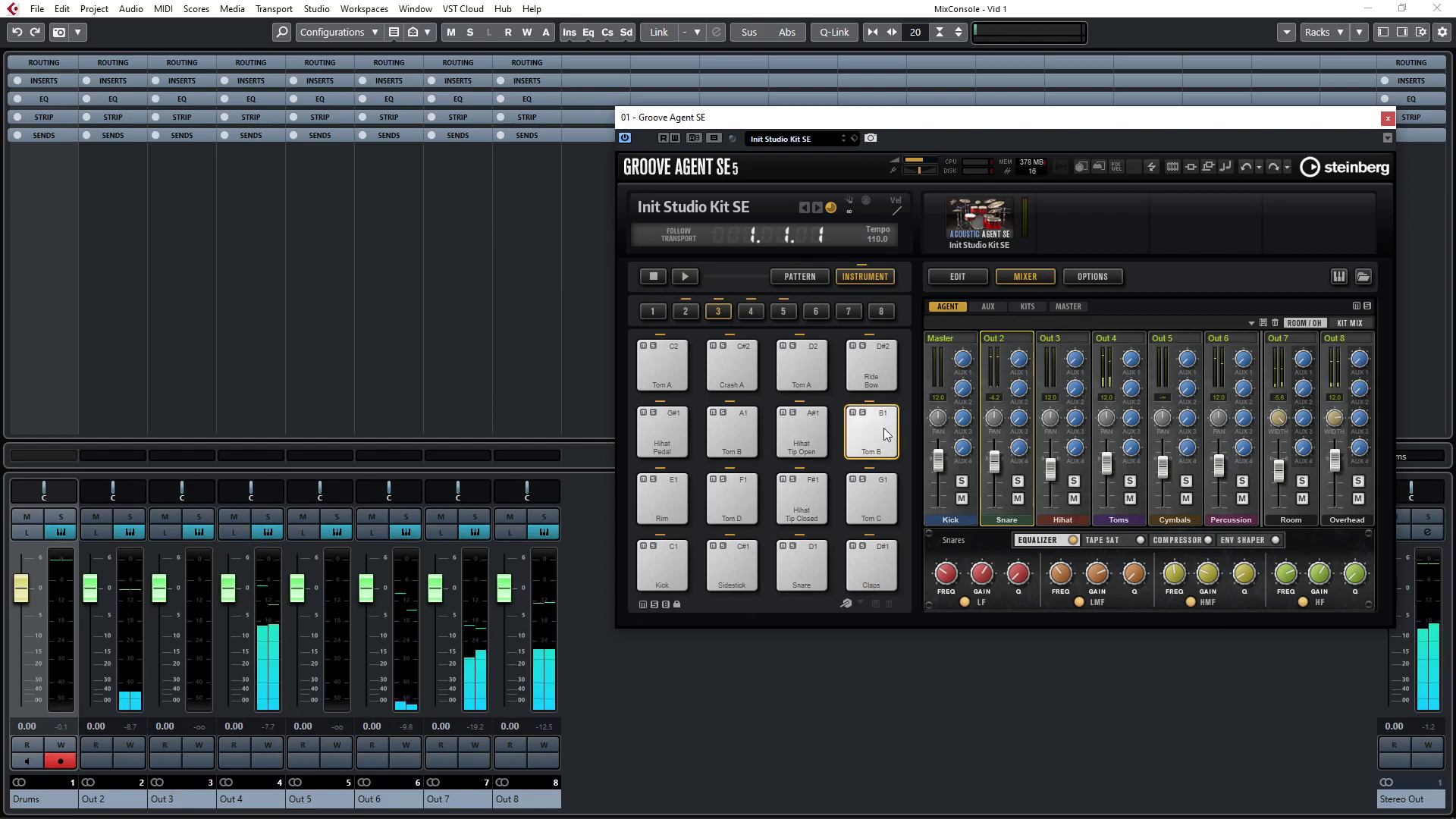
left_click(729, 496)
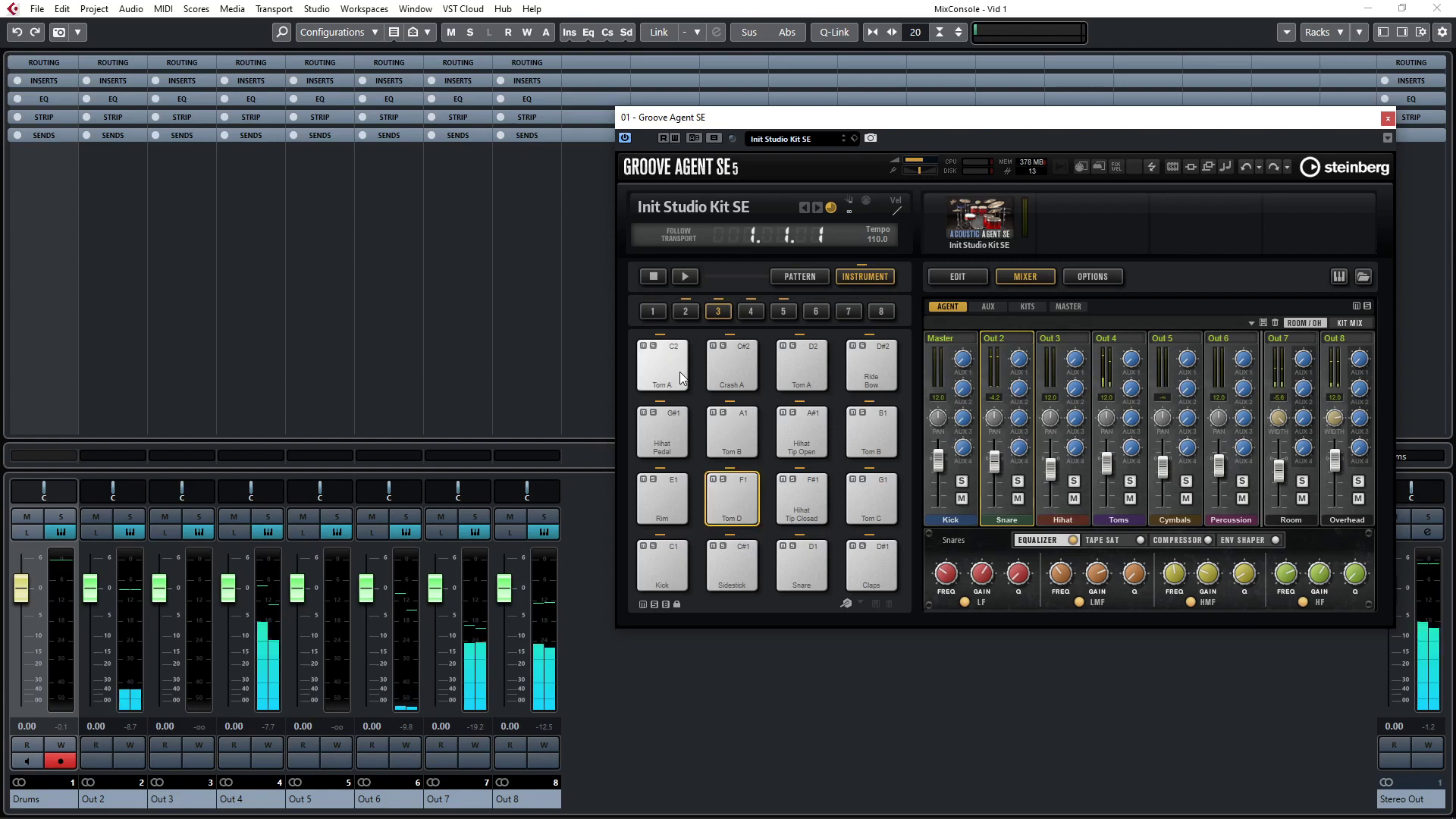
left_click(747, 312)
left_click(749, 377)
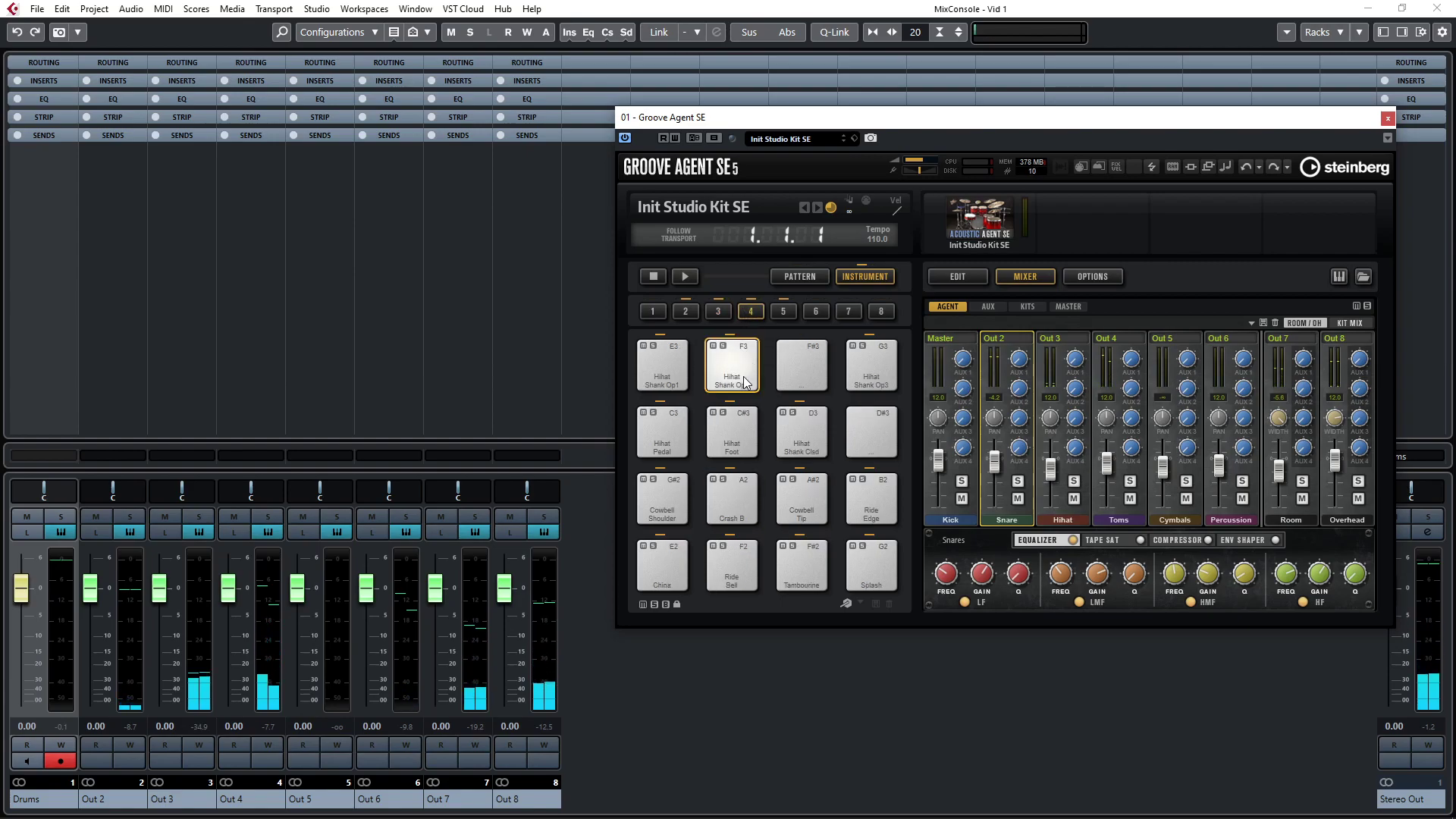
left_click(661, 368)
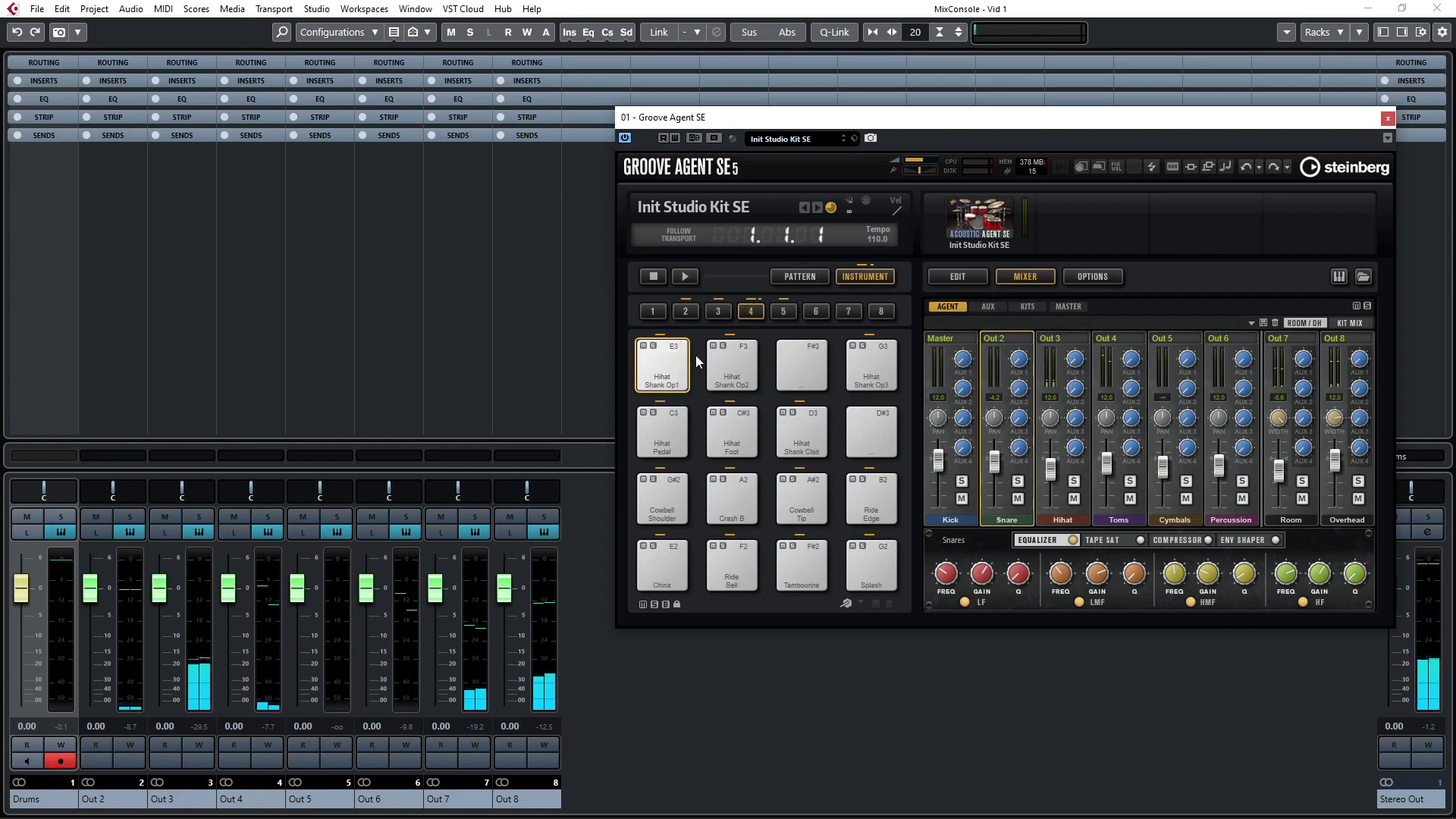
key("space")
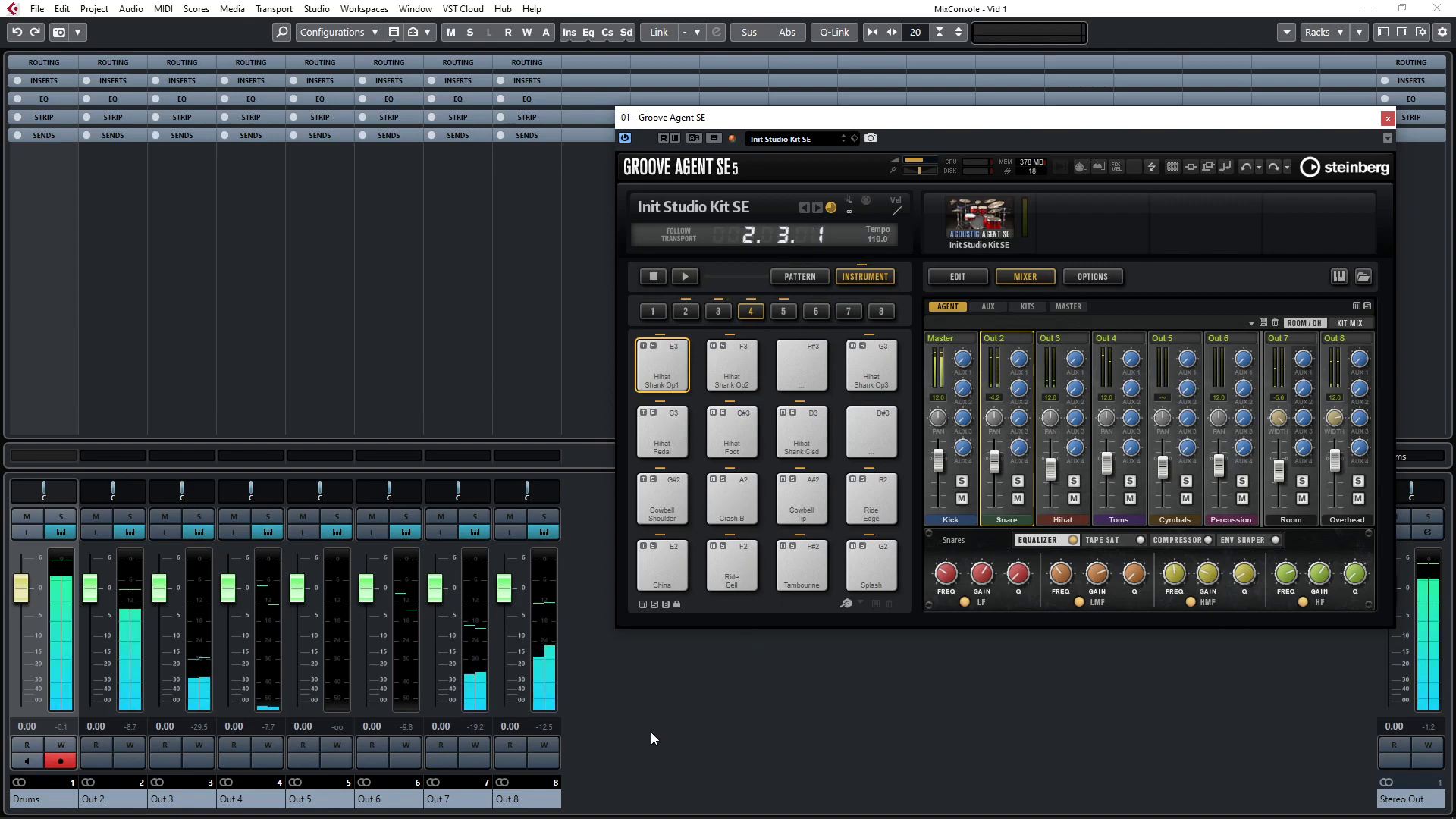
key("space")
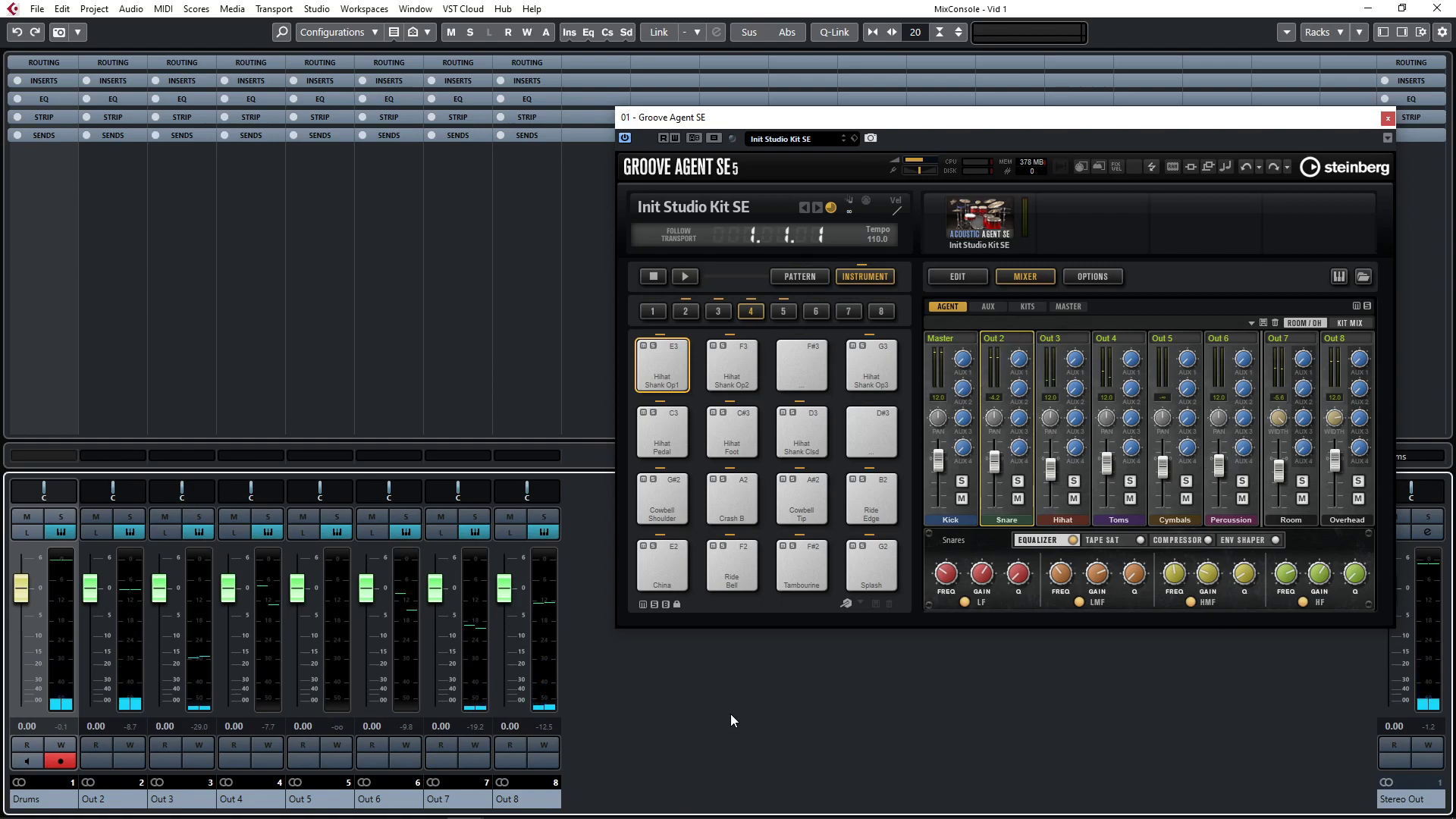
- Close the Groove Agent SE window and the MixConsole, and show the Drums track's output automation lanes in the project
left_click(1386, 119)
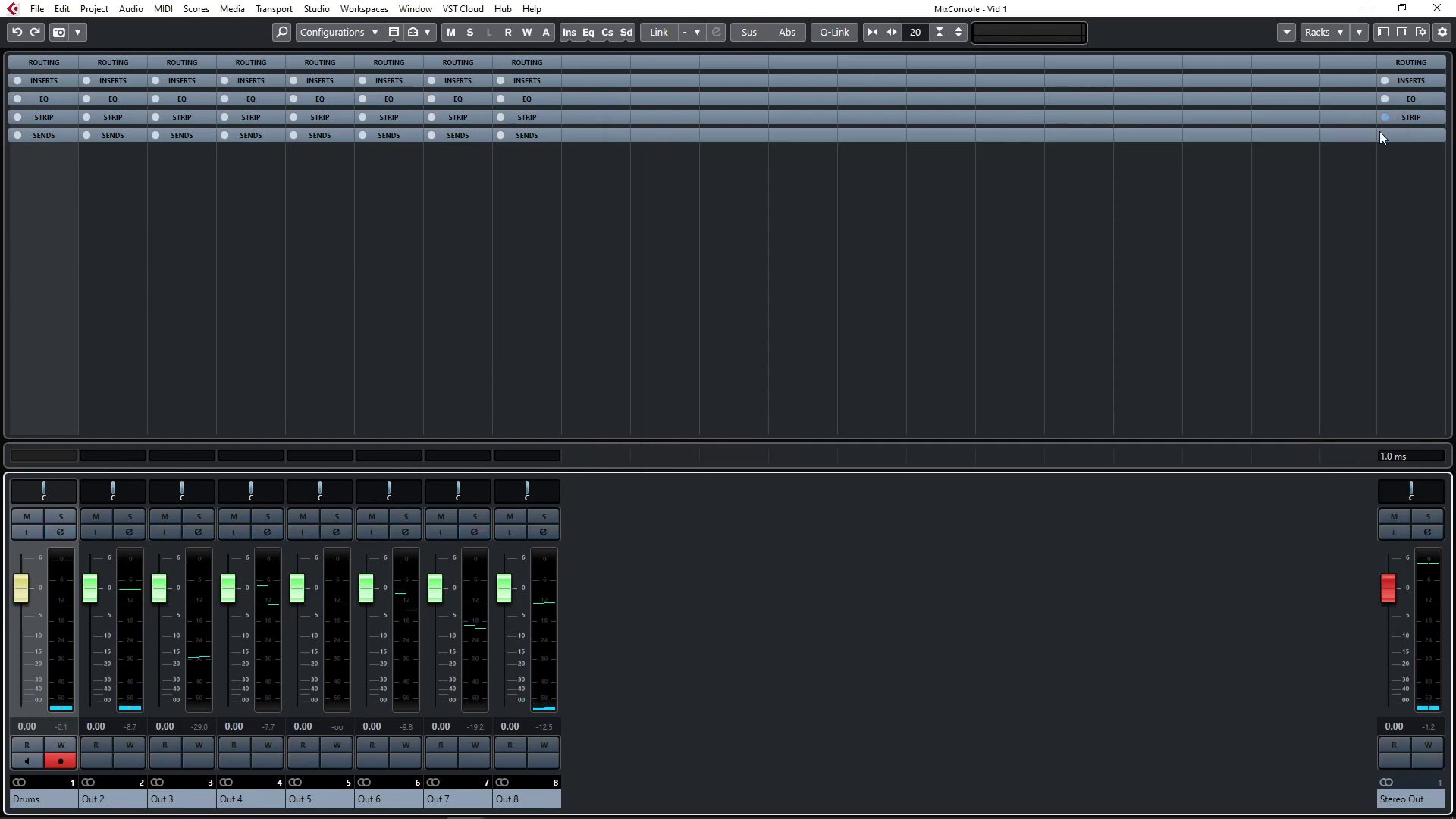
key("F3")
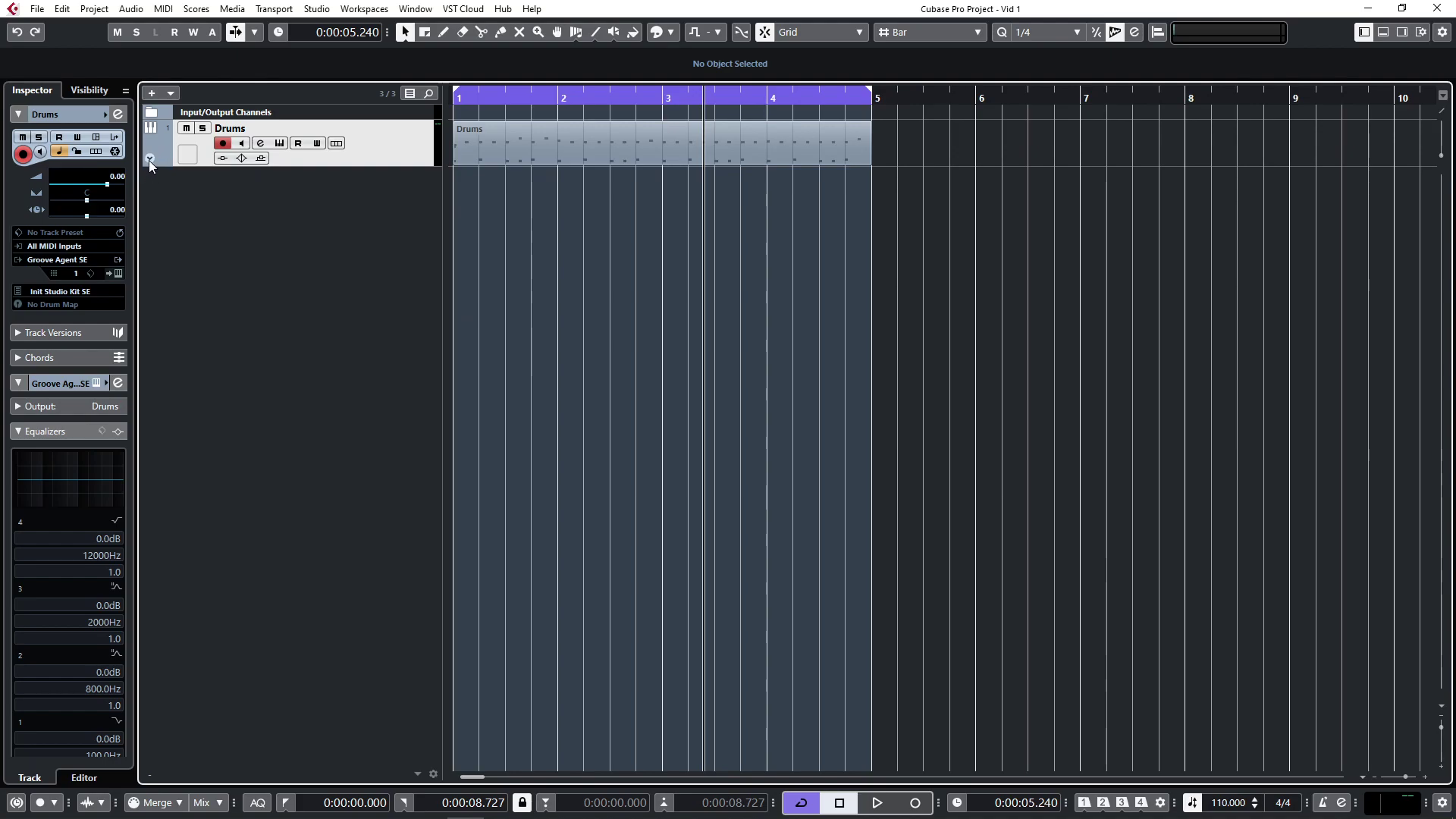
left_click(149, 160)
left_click(281, 213)
left_click_drag(284, 228, 282, 211)
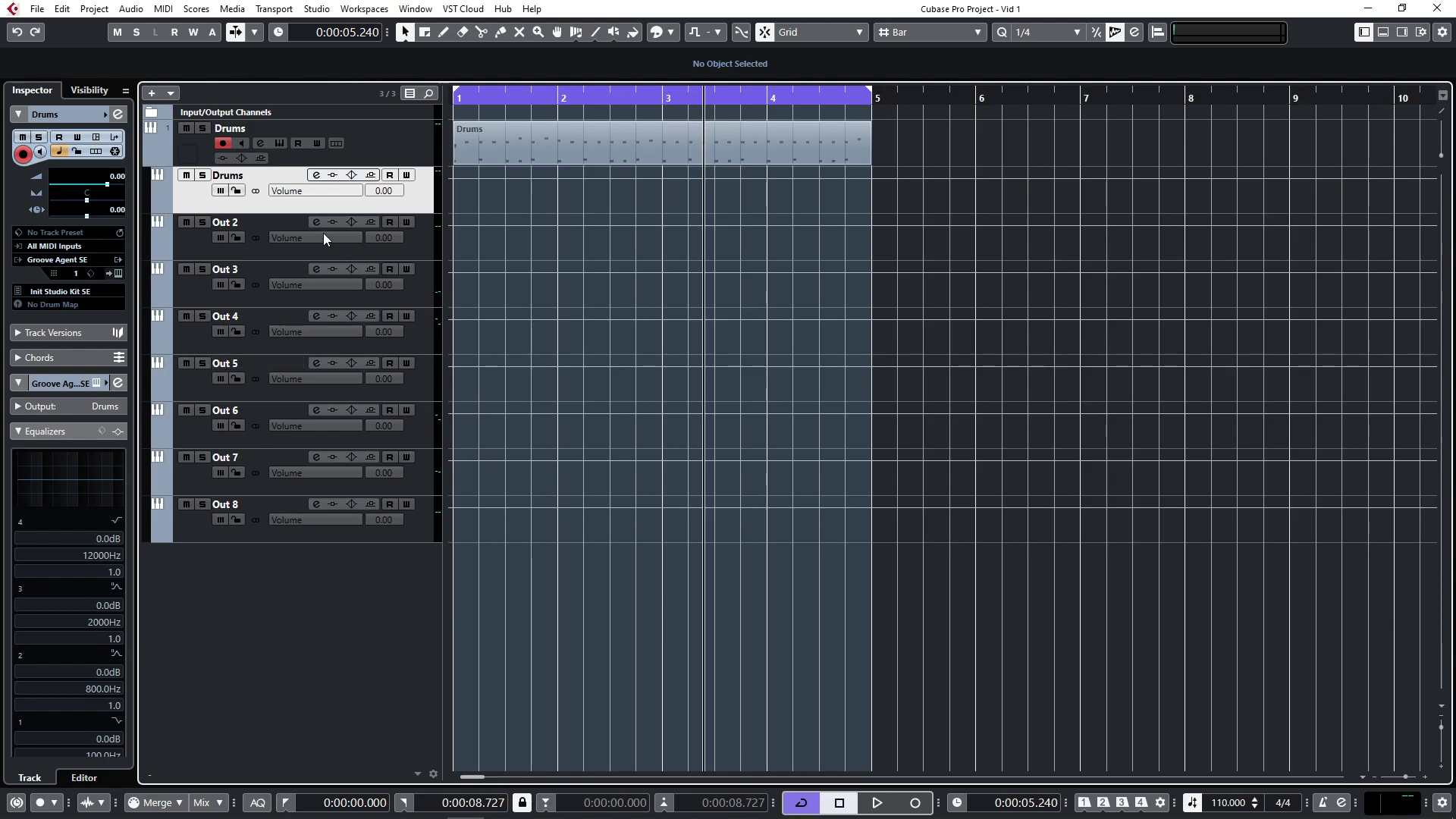
left_click(290, 193)
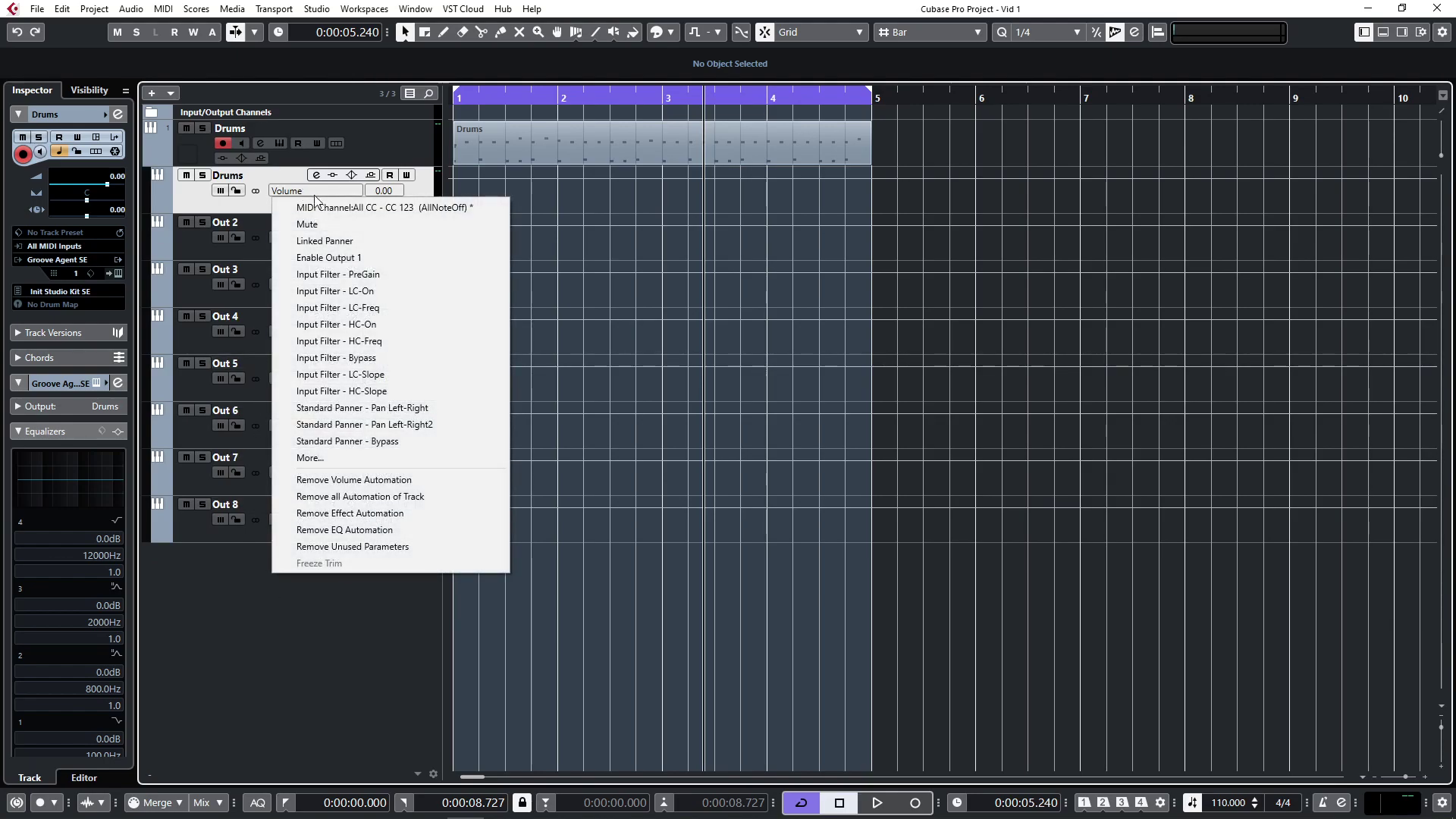
left_click(248, 212)
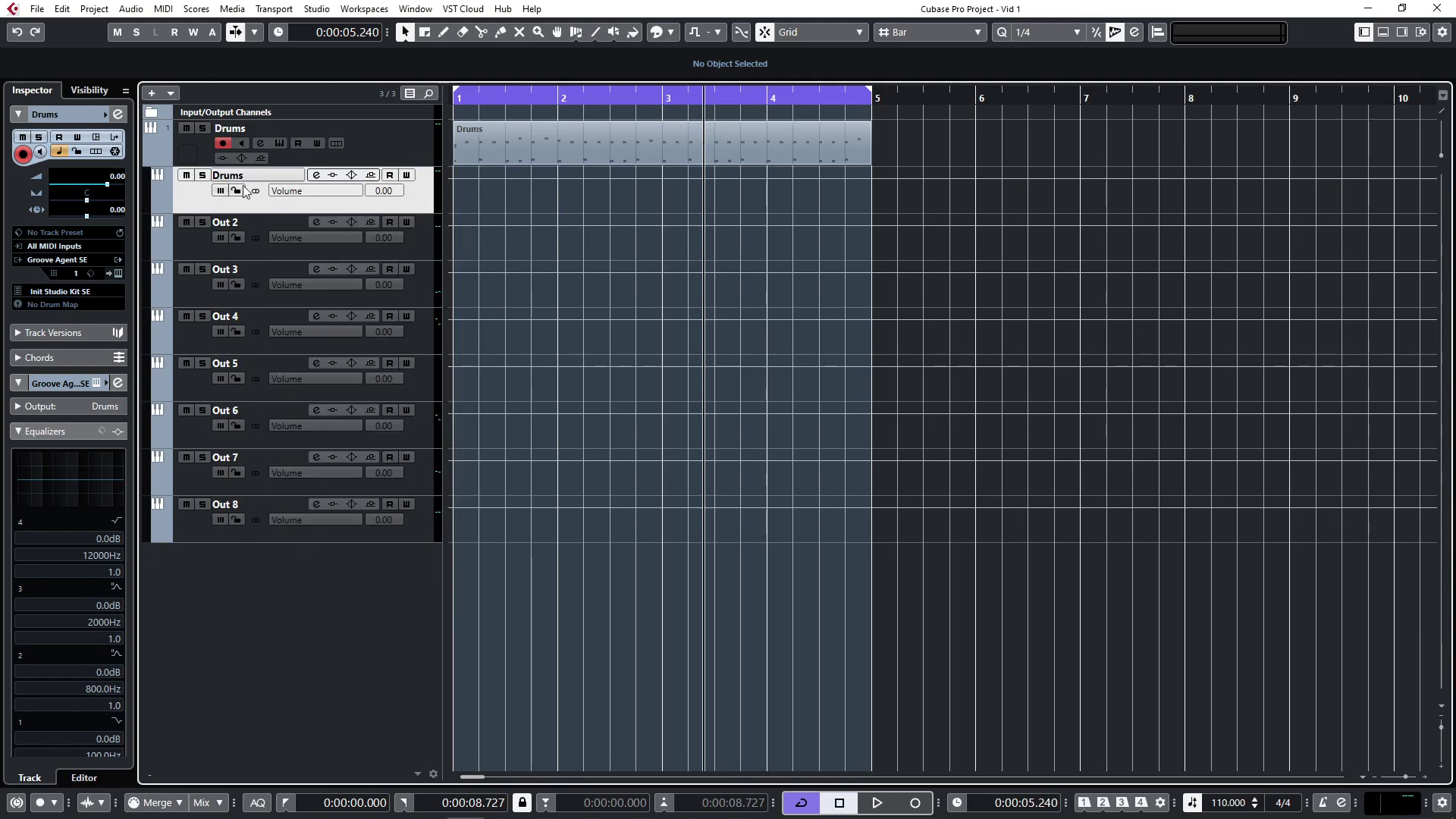
- Rename the Drums output lane as Kick
double_click(241, 177)
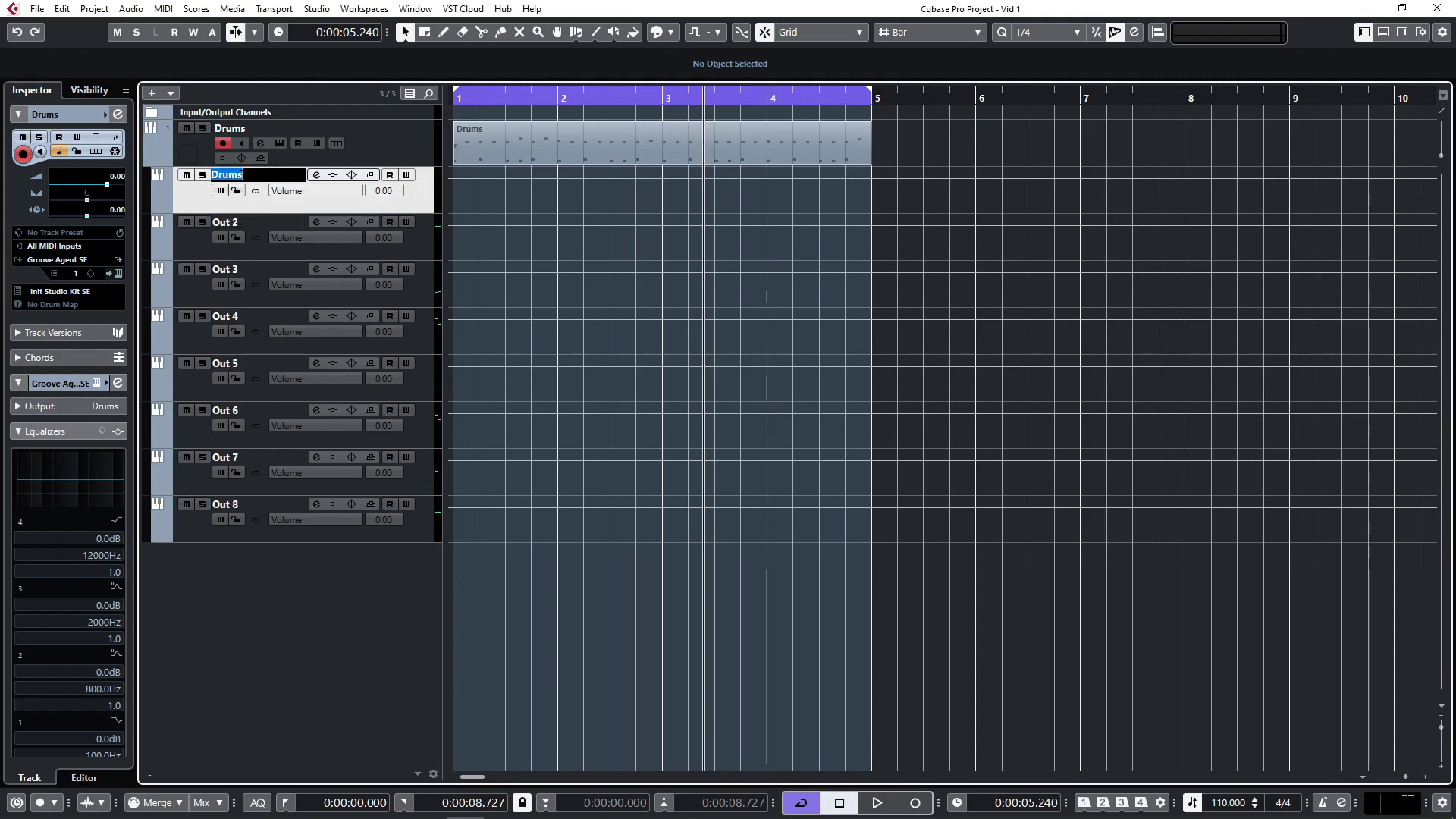
type("Kick")
key("Return")
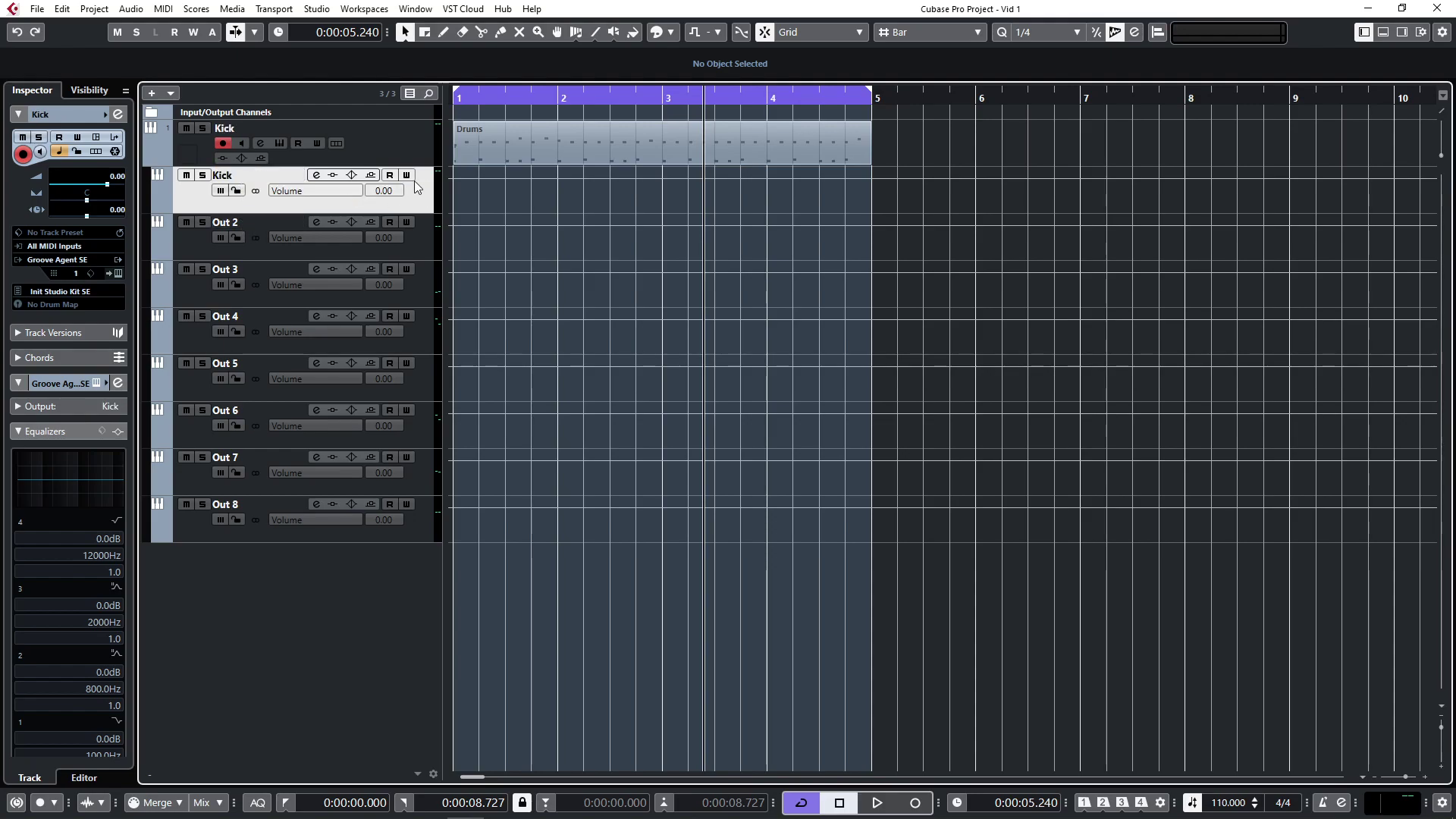
left_click(148, 159)
left_click(152, 158)
left_click(153, 158)
left_click(153, 159)
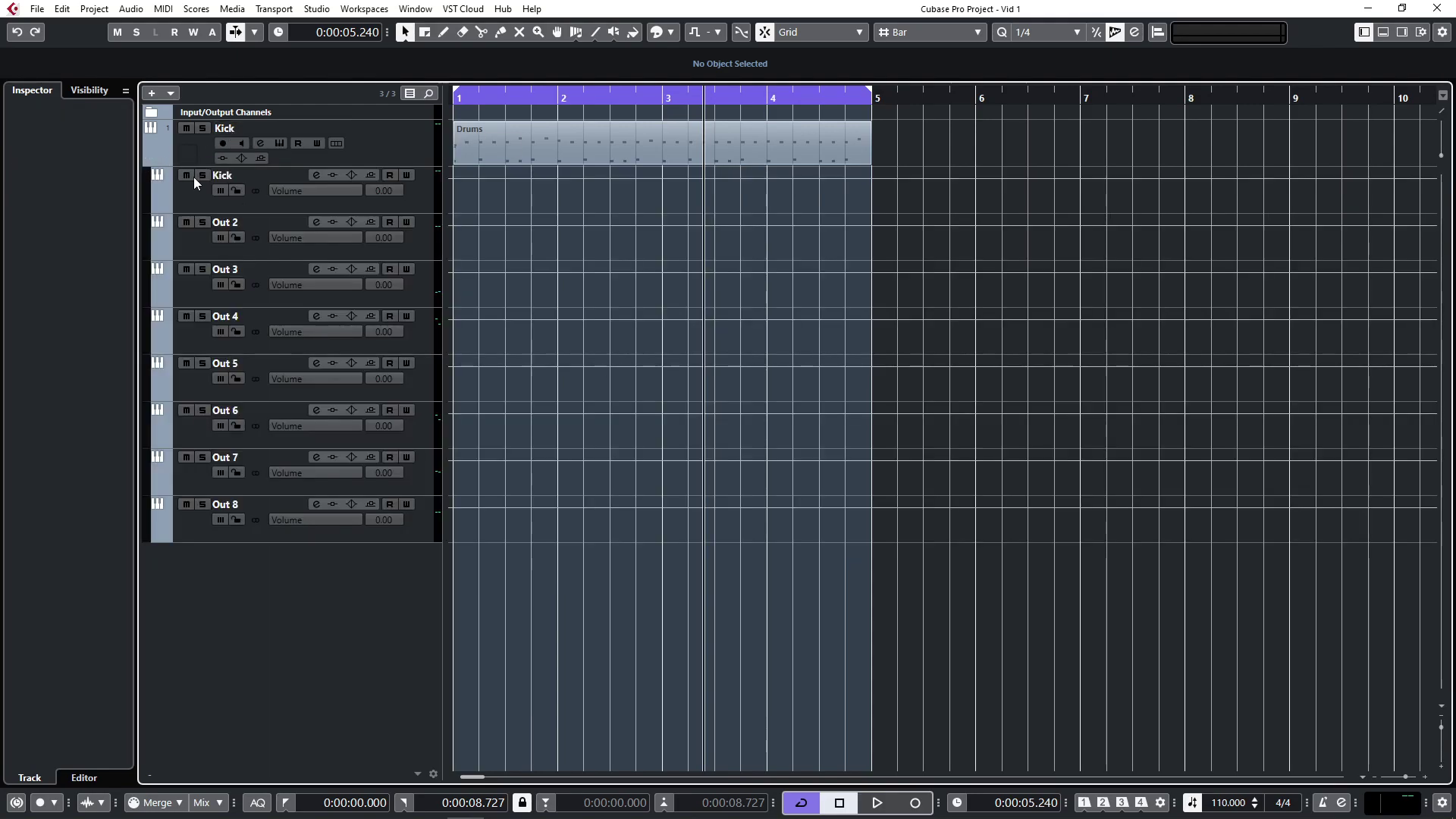
left_click(153, 157)
left_click(153, 158)
left_click(276, 184)
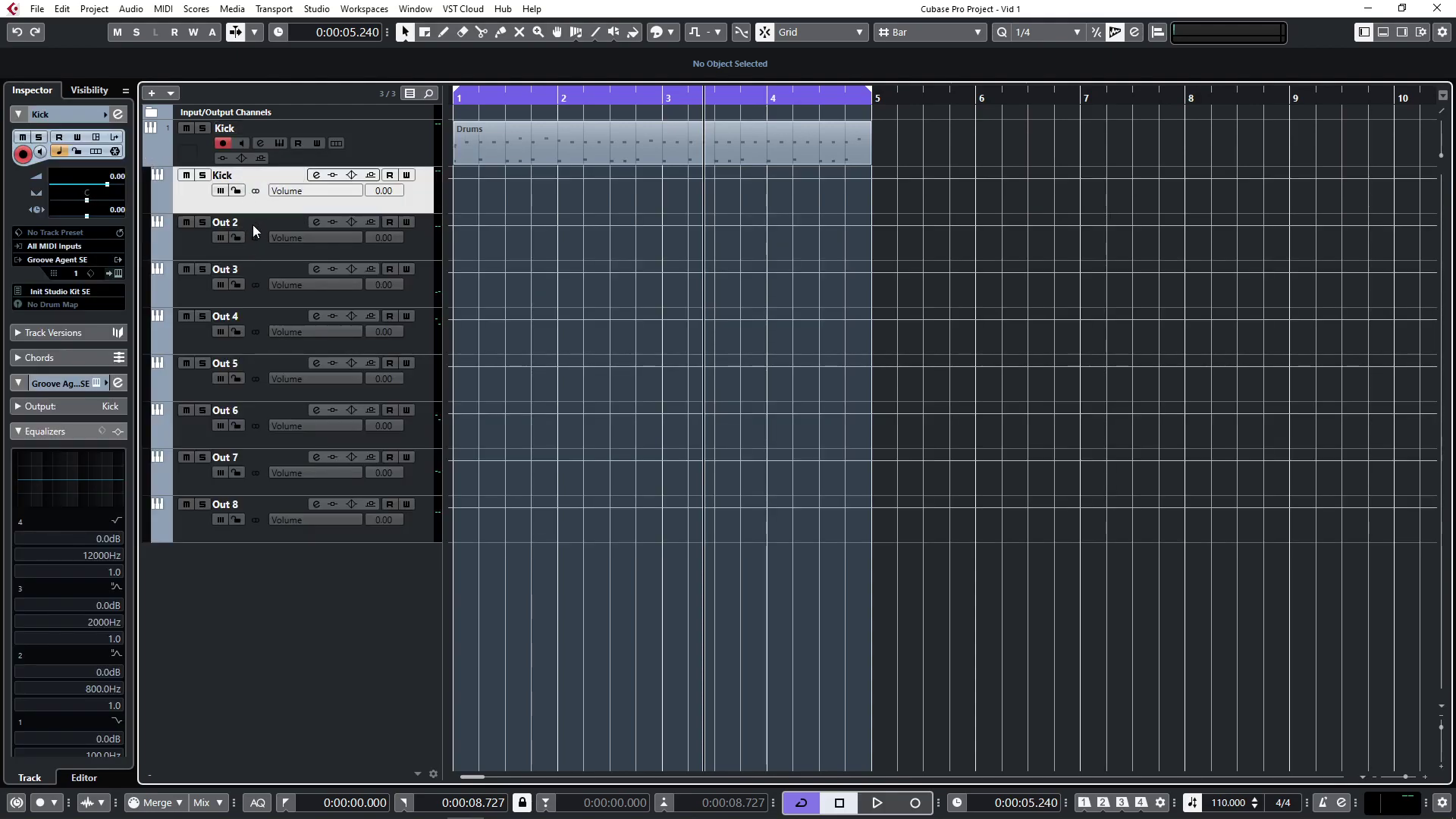
- Rename the Out 2 lane as Snare and the Out 3 lane as H
double_click(250, 221)
key("BackSpace")
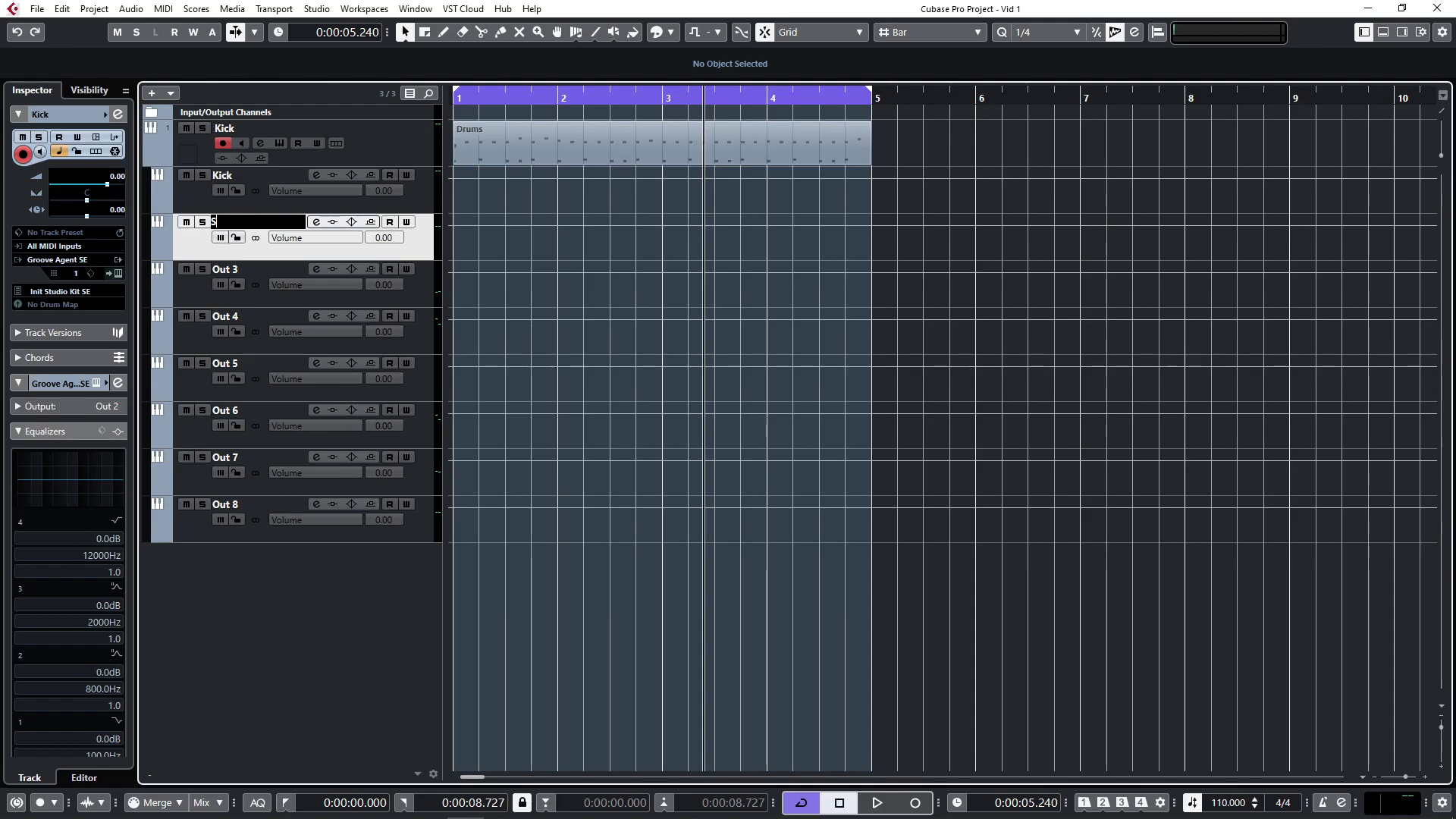
type("Snare")
key("Tab")
type("H")
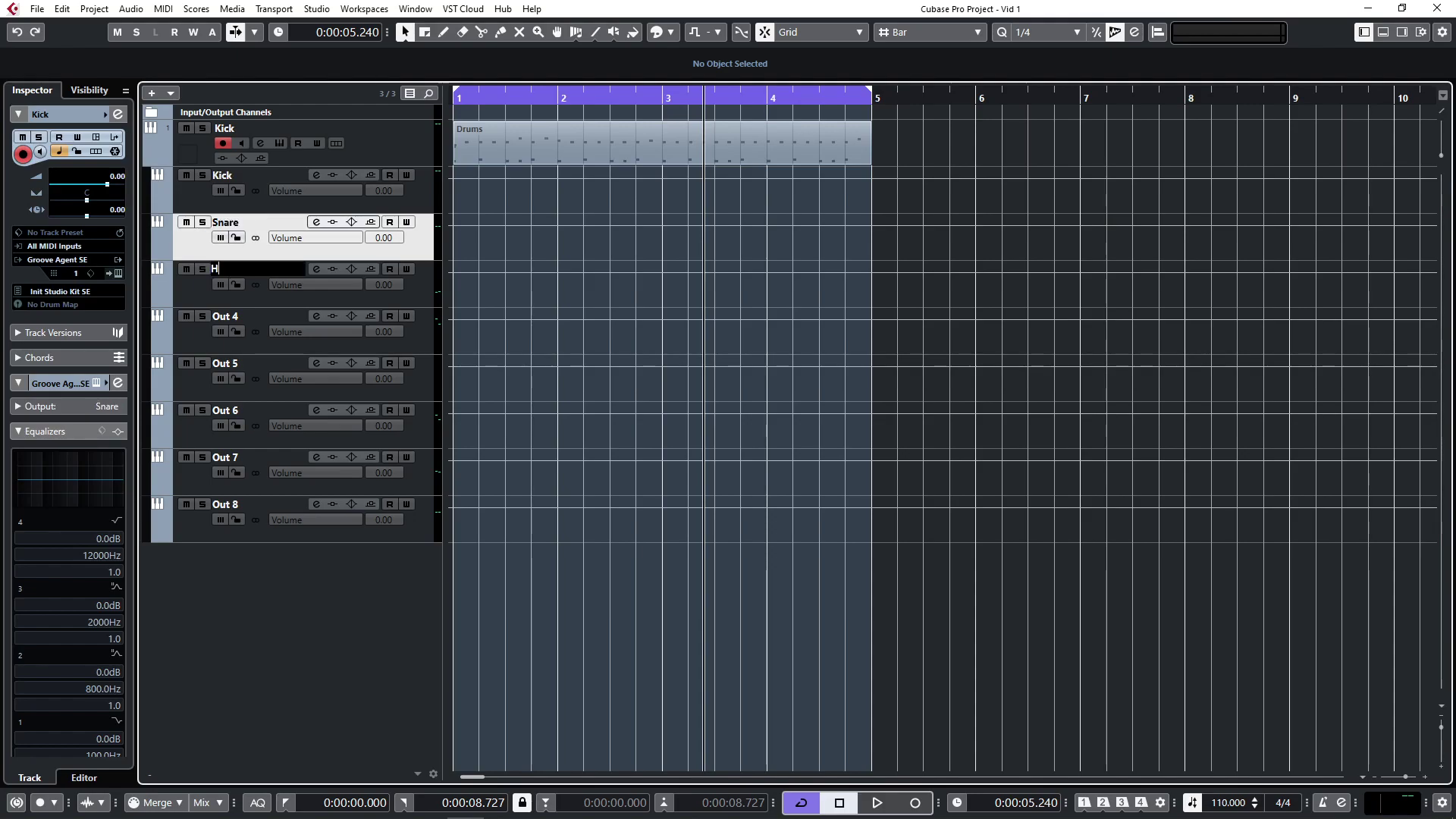
- Select the parent instrument track and reopen the Groove Agent SE window to check its mixer channel names
left_click(326, 156)
left_click(316, 143)
left_click(300, 143)
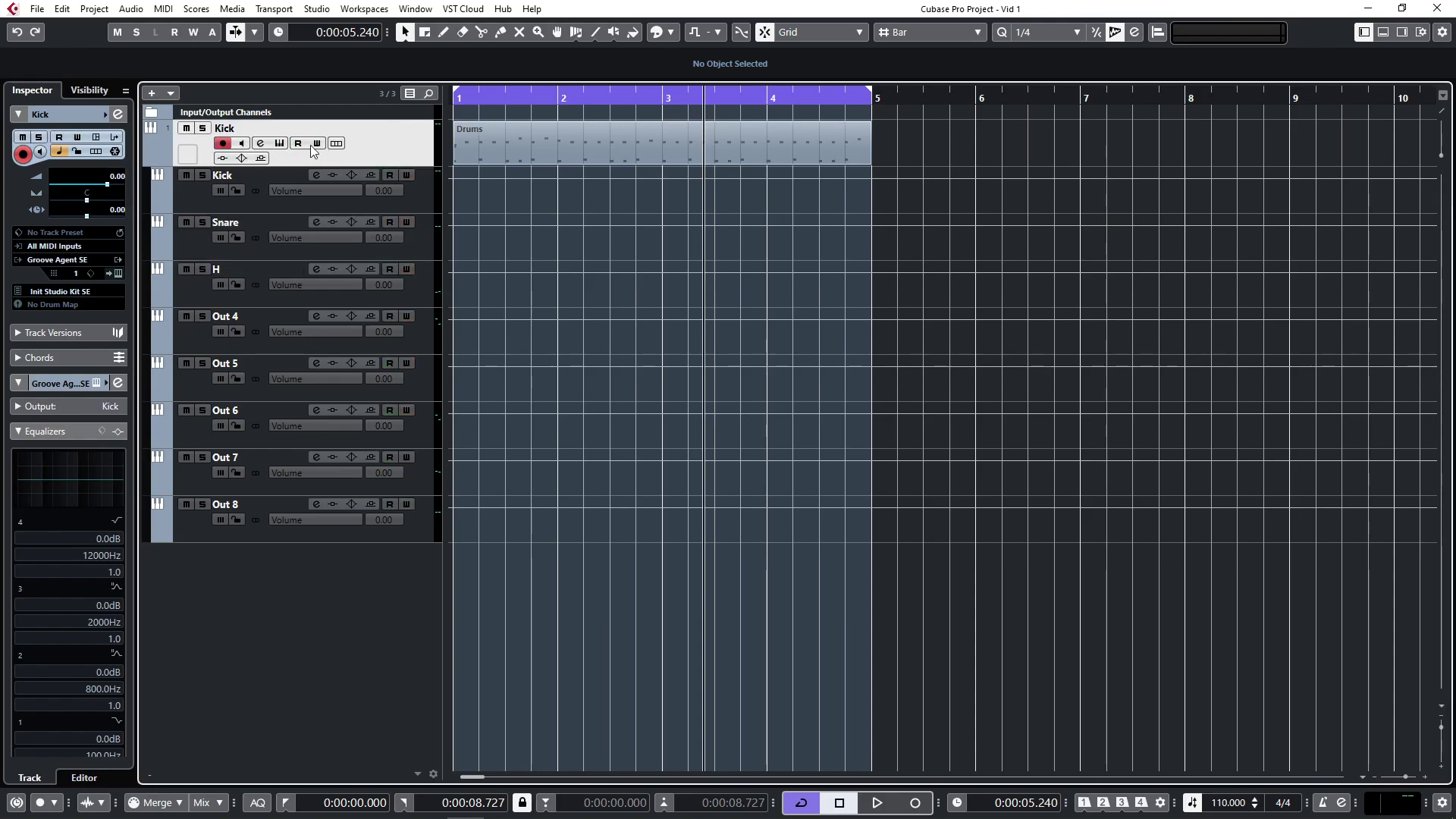
left_click(279, 143)
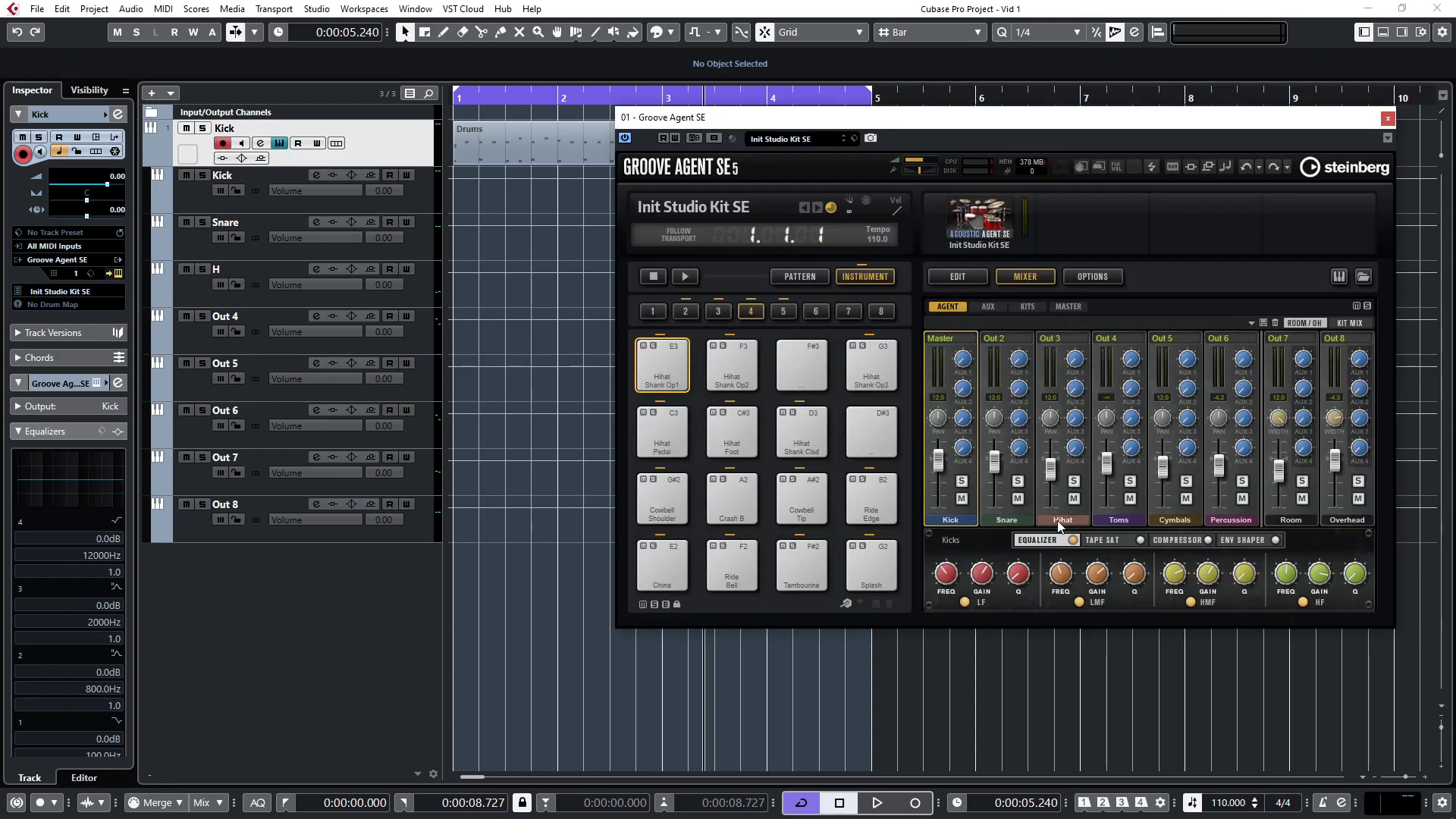
- Rename the H lane as Hi Hat, the Out 4 lane as Toms and the Out 5 lane as Cymbals
double_click(246, 267)
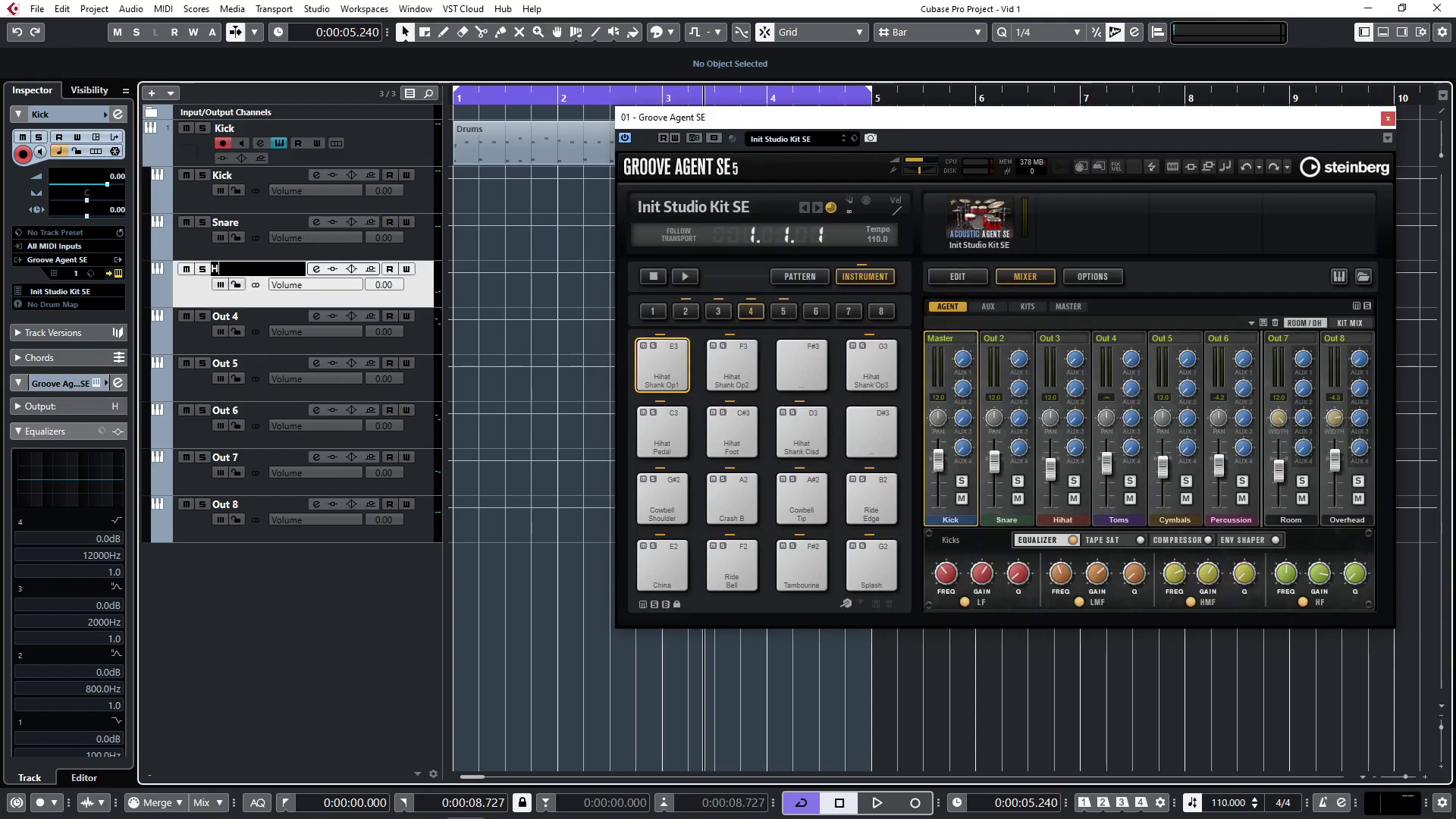
type("i Hat")
key("Tab")
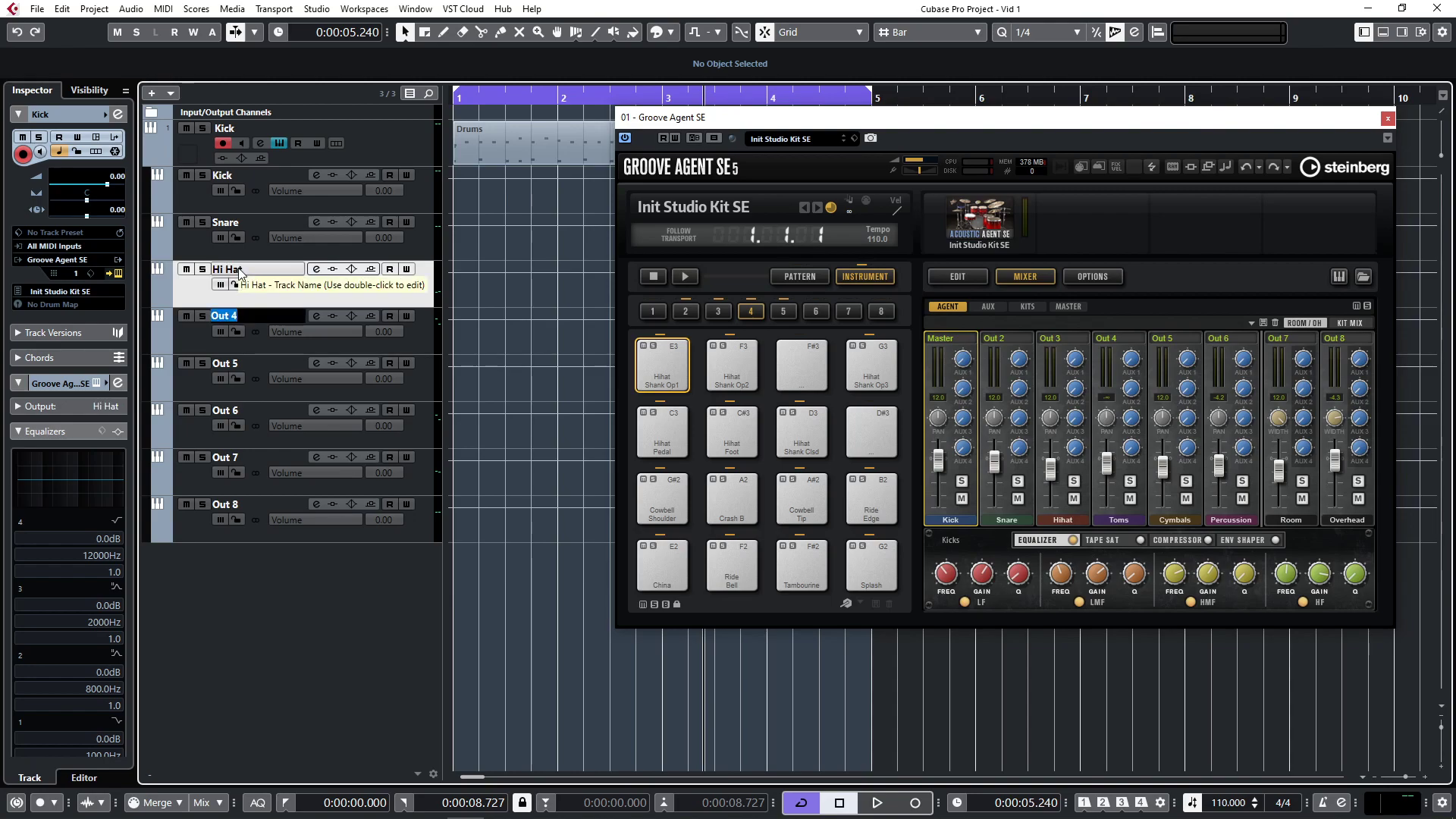
type("Toms")
key("Tab")
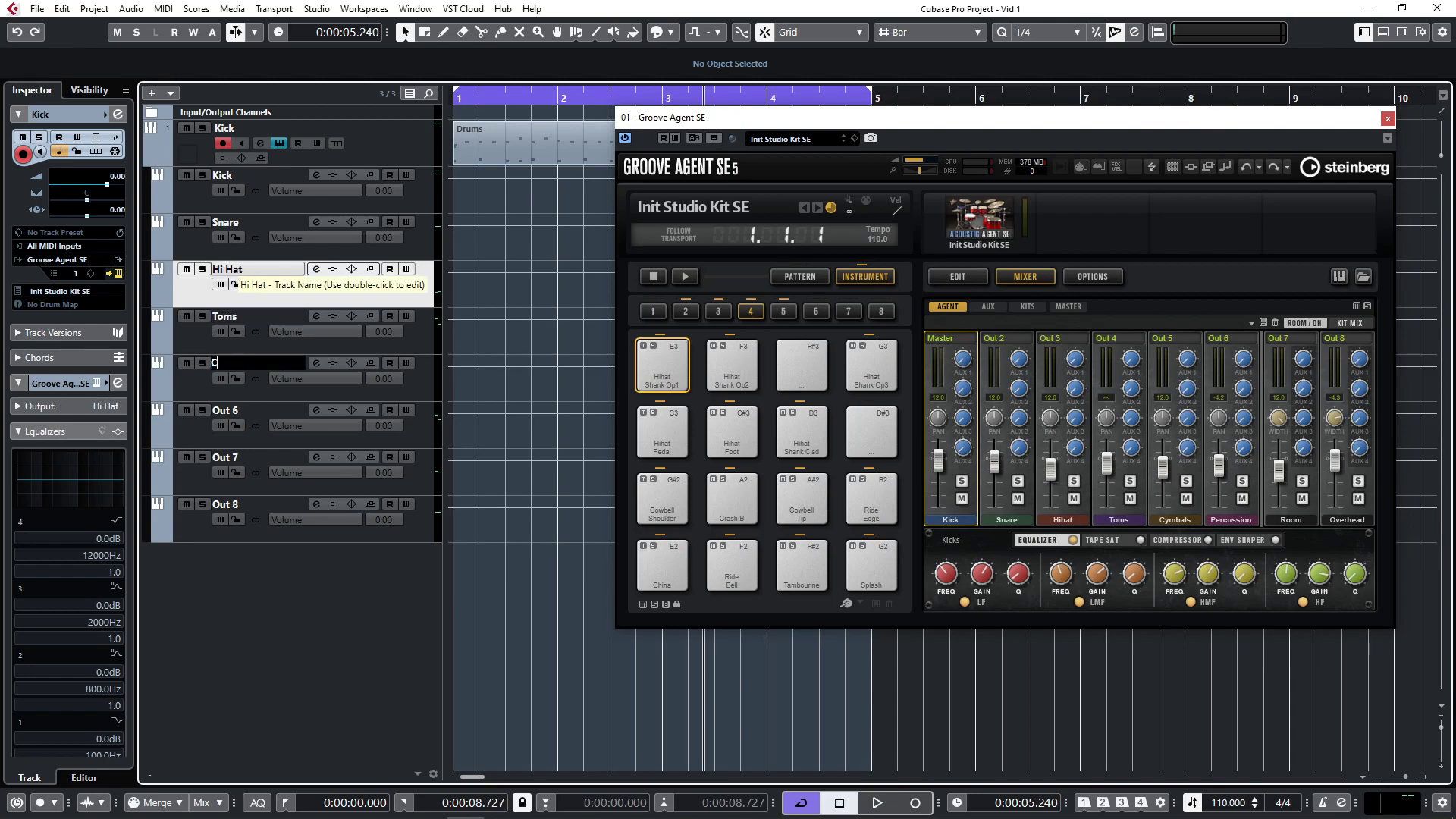
type("Cymbals")
key("Tab")
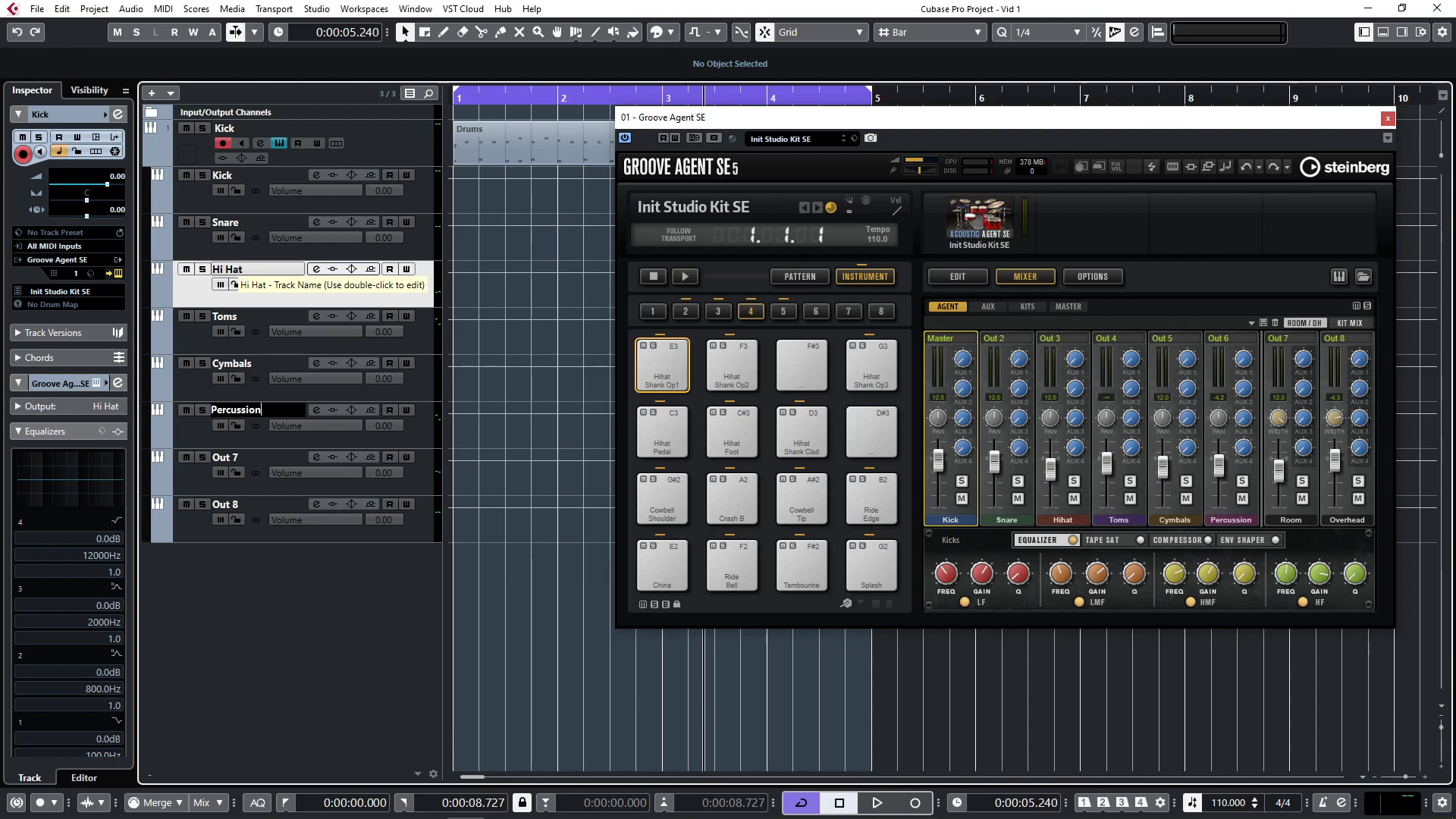
- Rename the Out 6 lane as Percussion, the Out 7 lane as Room and the Out 8 lane as Overhead
key("Tab")
type("Room")
key("Tab")
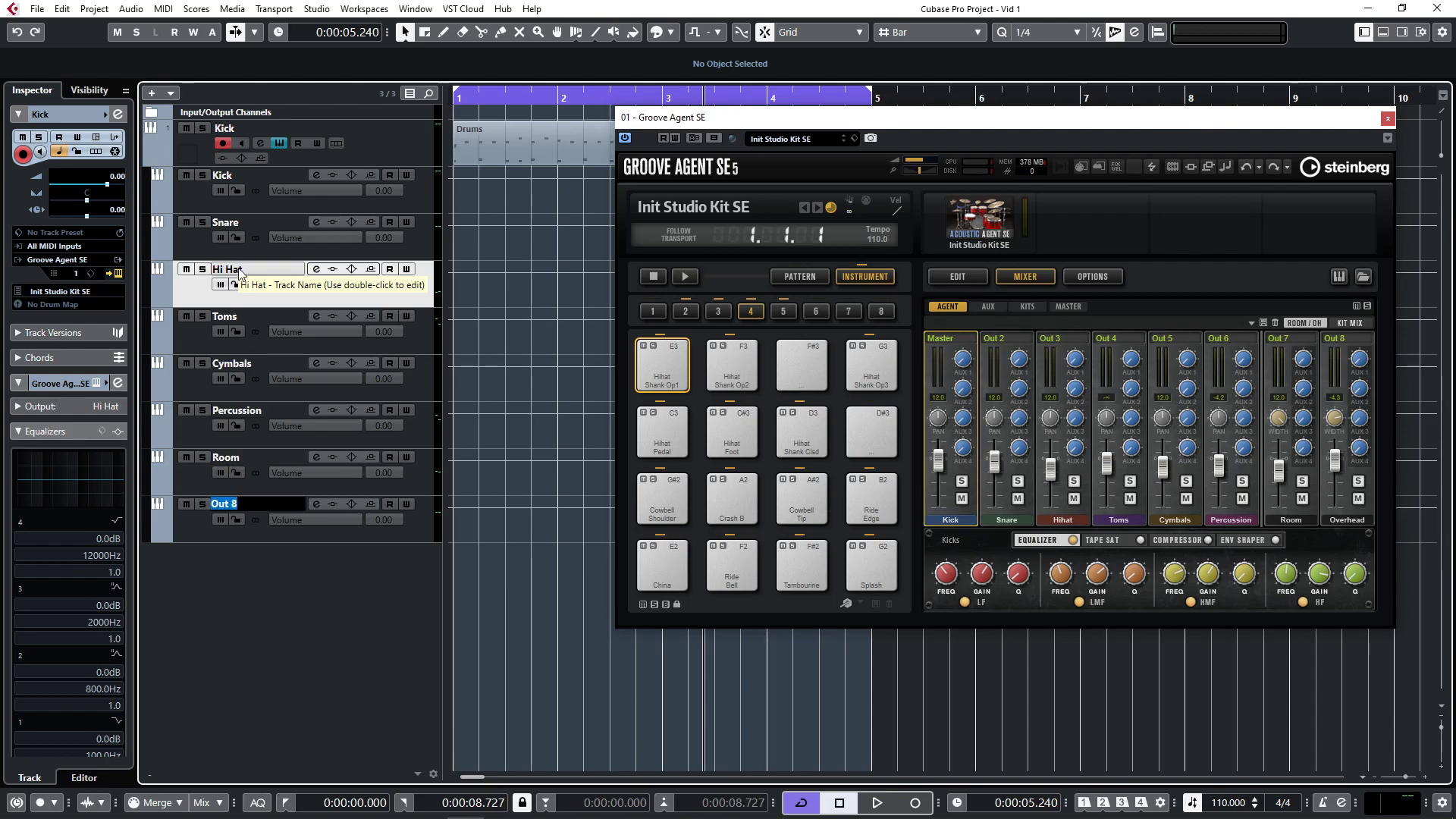
type("Overhead")
key("Return")
- Play the drums with the Kick channel soloed in the MixConsole and close the Groove Agent SE window
key("F3")
key("space")
left_click(62, 512)
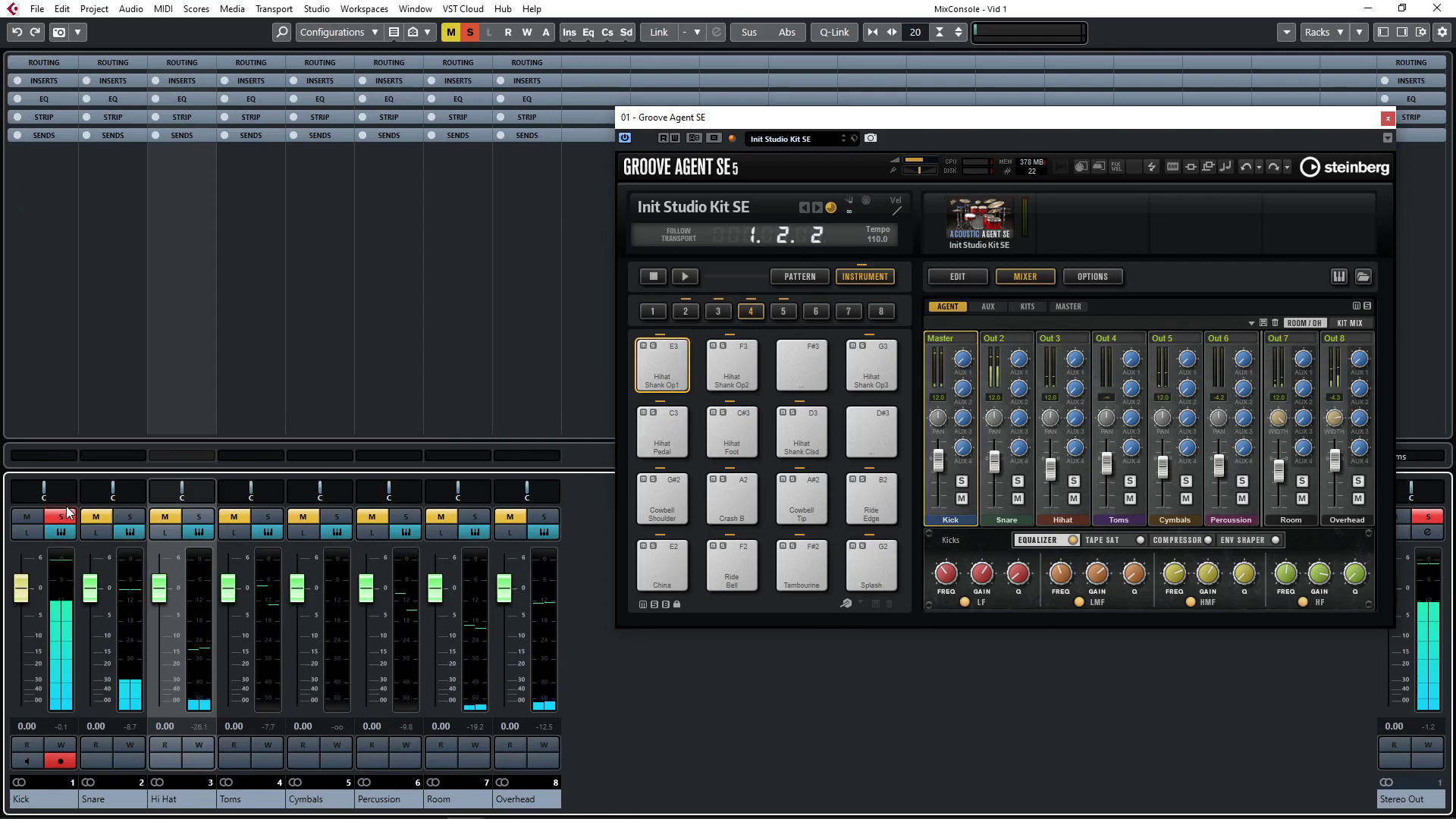
left_click(1386, 119)
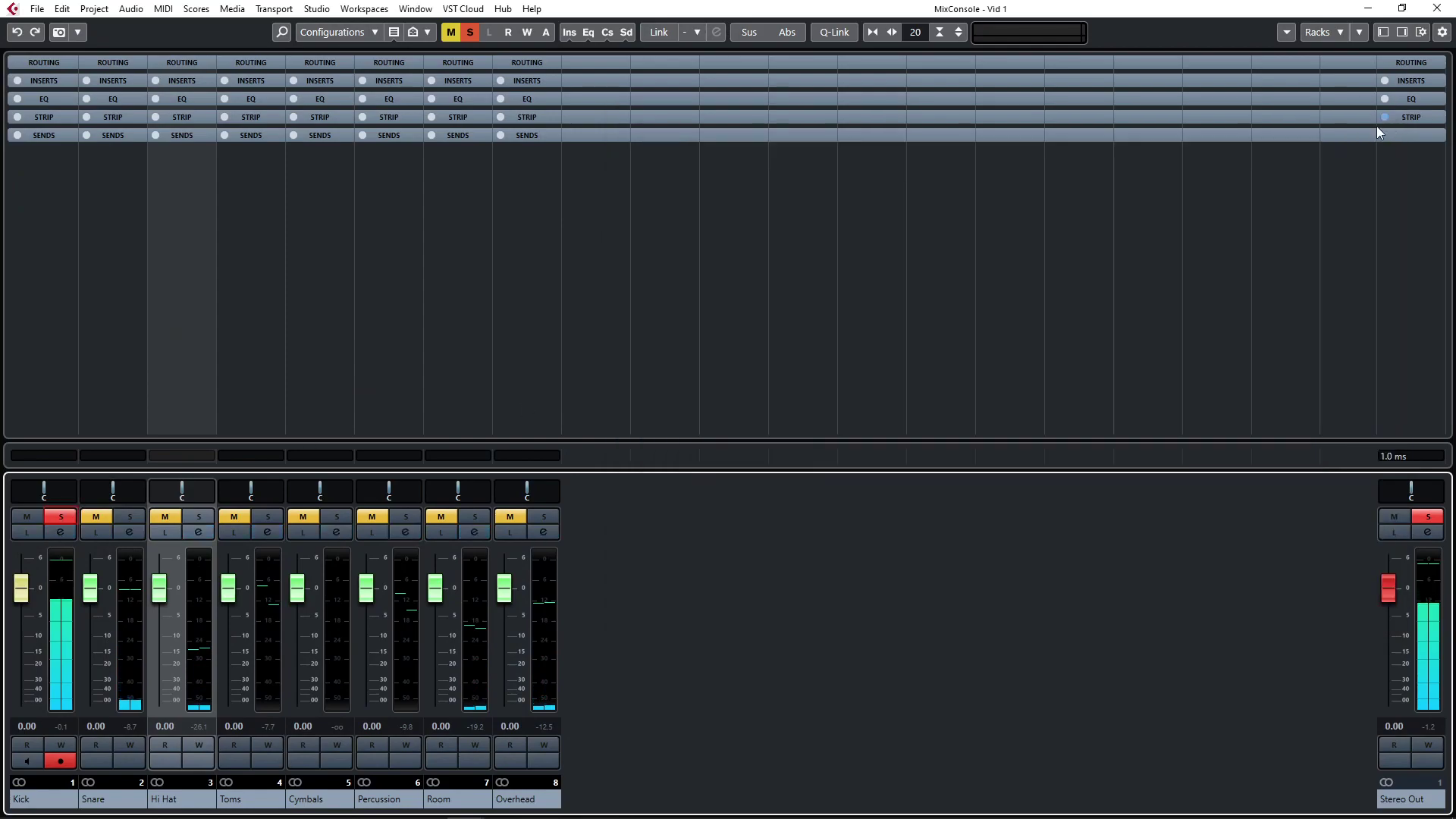
- Audition the Snare, Hi Hat, Room and Overhead channels by soloing each one in turn, leaving no channel soloed
left_click(63, 517)
left_click(125, 517)
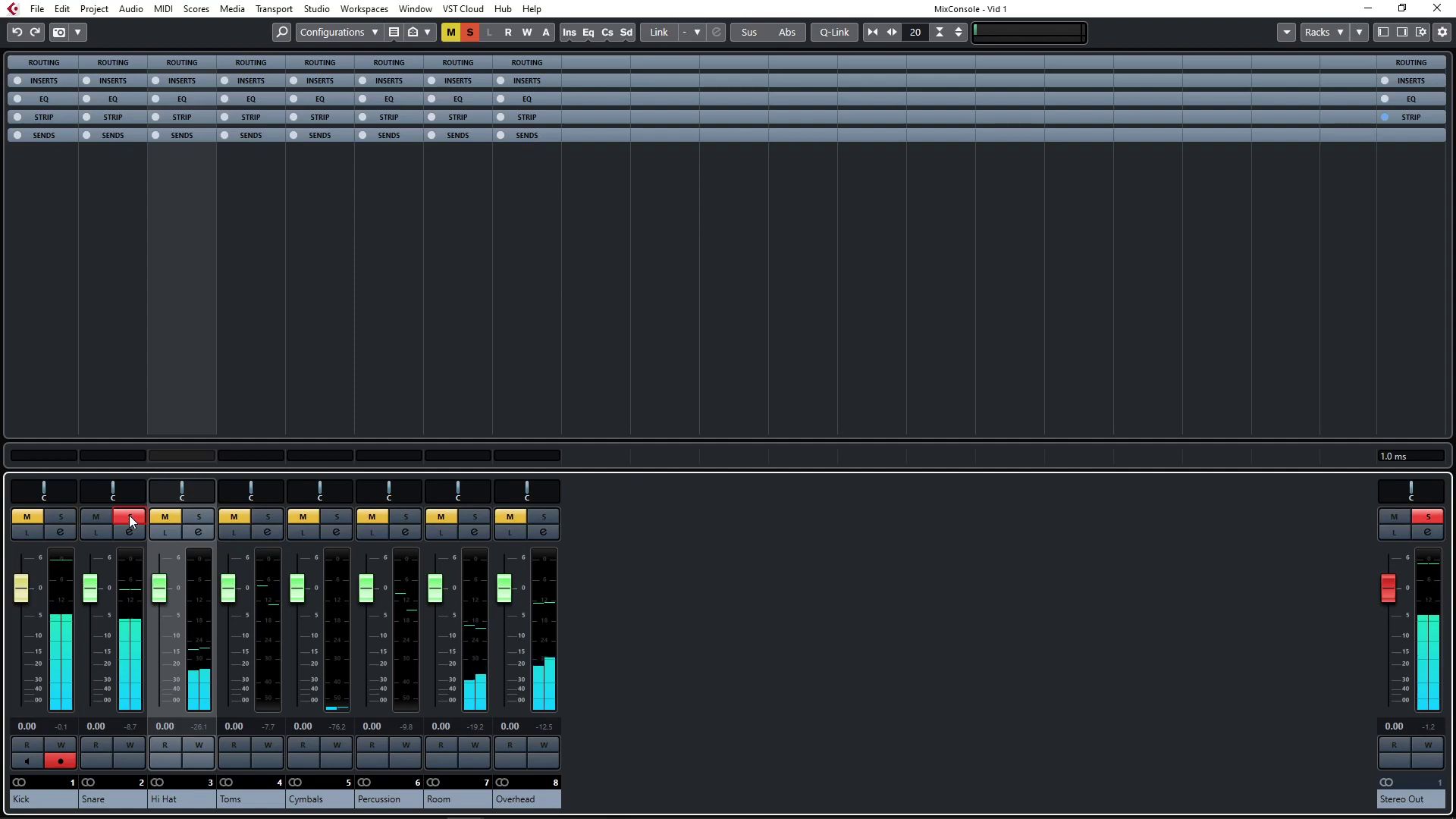
left_click(129, 516)
left_click(198, 516)
left_click(195, 516)
left_click(474, 517)
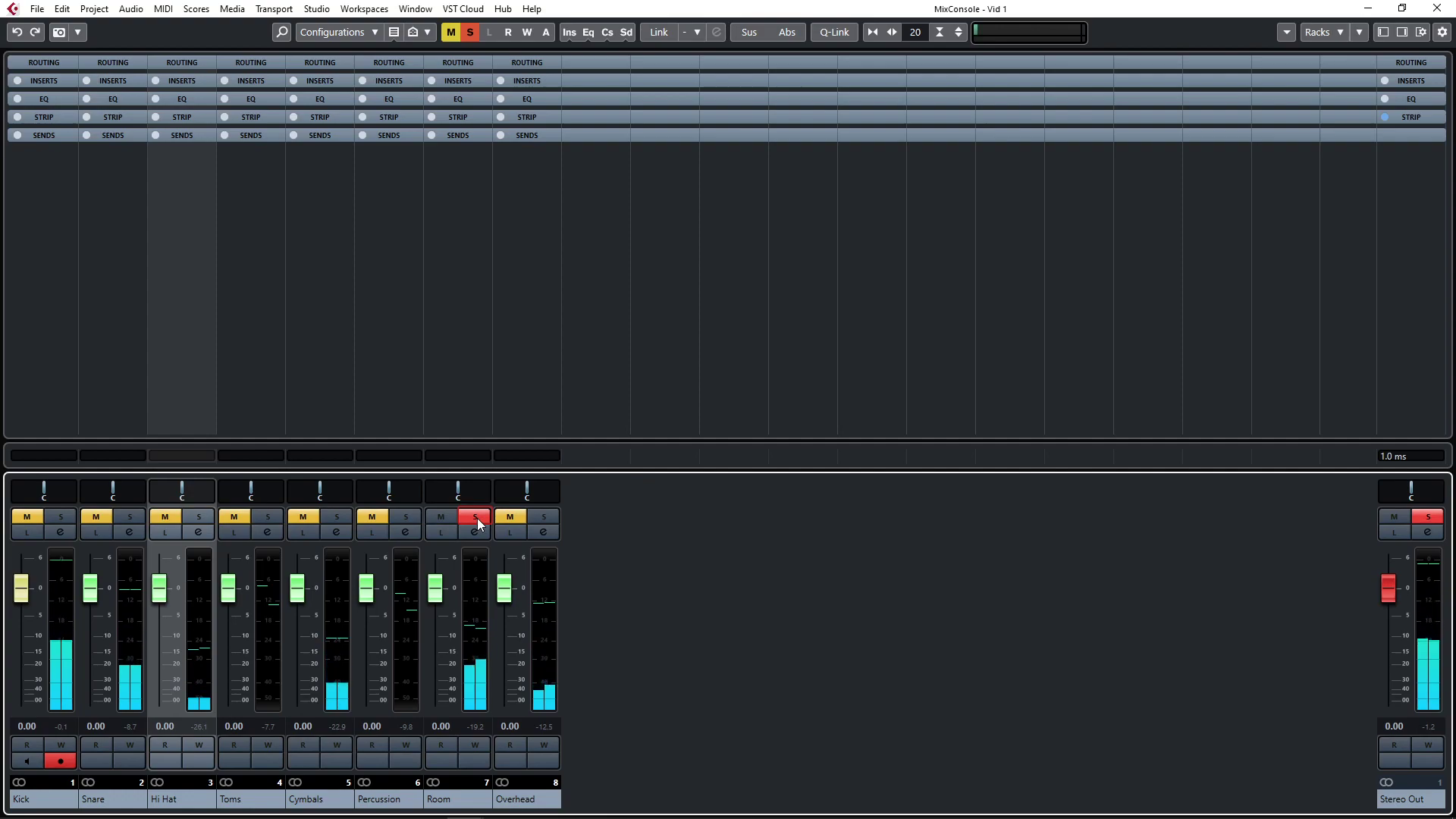
left_click(476, 517)
left_click(545, 516)
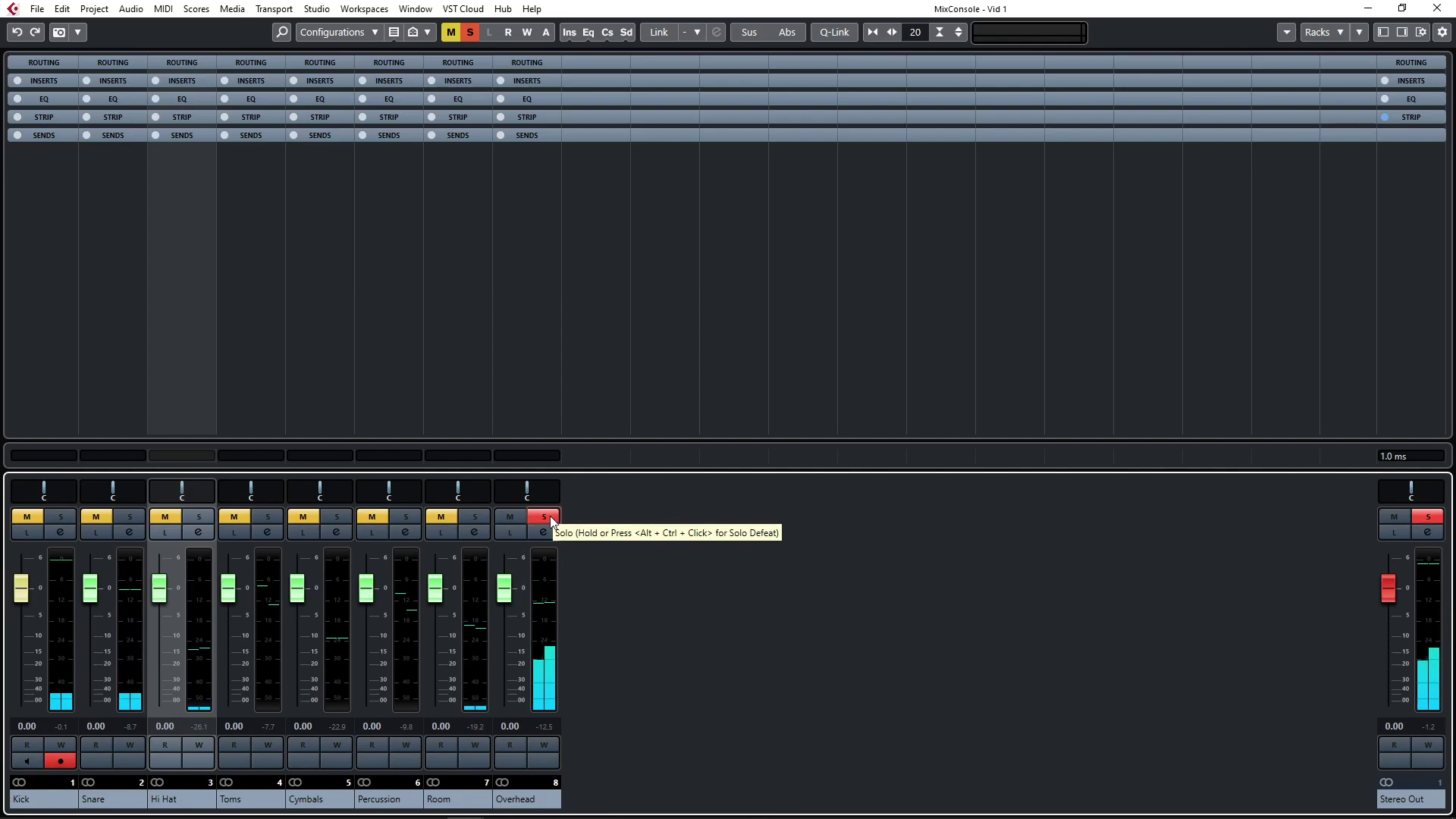
left_click(549, 516)
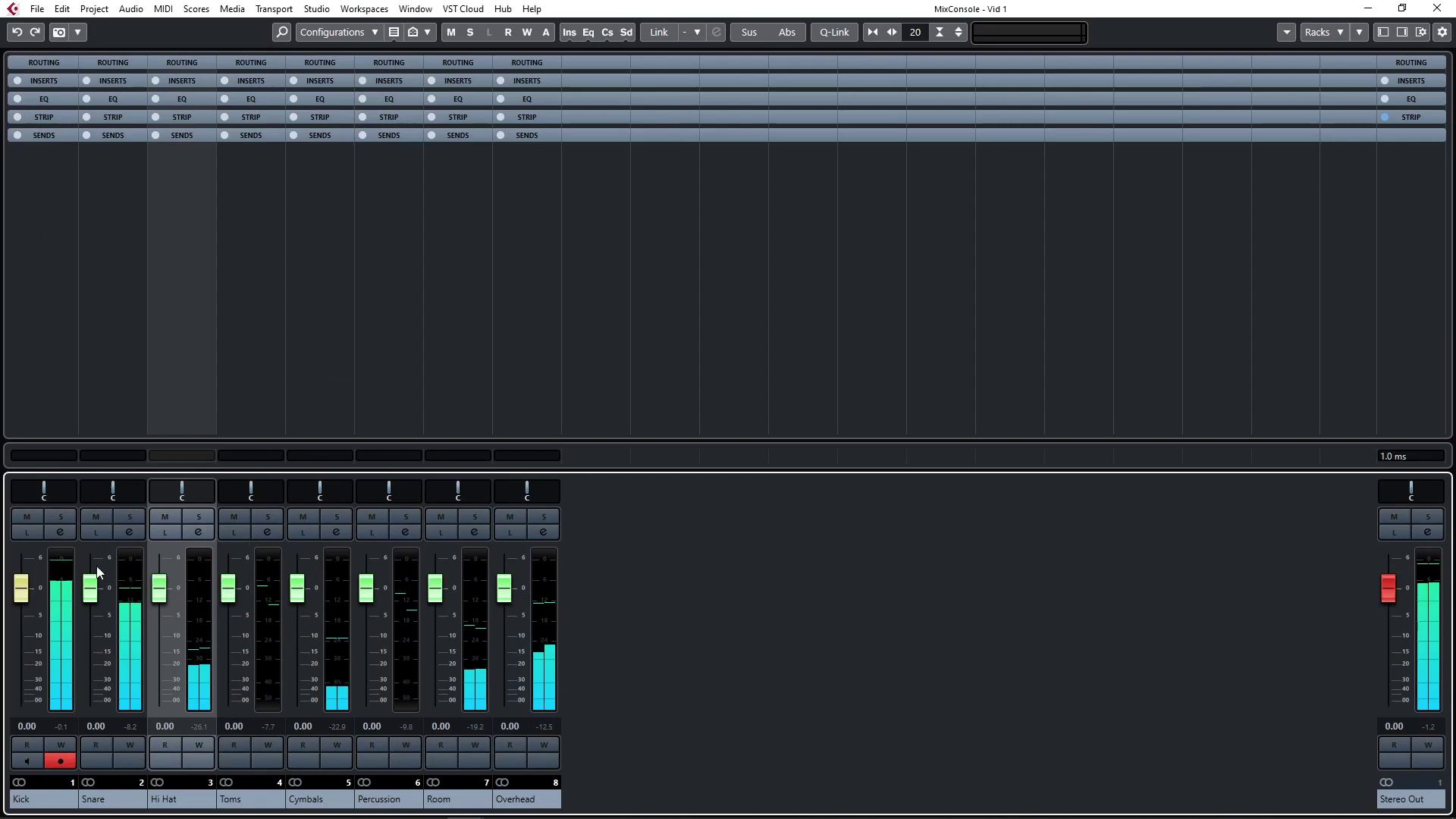
- Equalize the soloed Kick channel: band 2 +4.8 dB at 39.3 Hz, band 3 -10.7 dB at 418.3 Hz, band 4 +8.5 dB at 4458 Hz
left_click(61, 531)
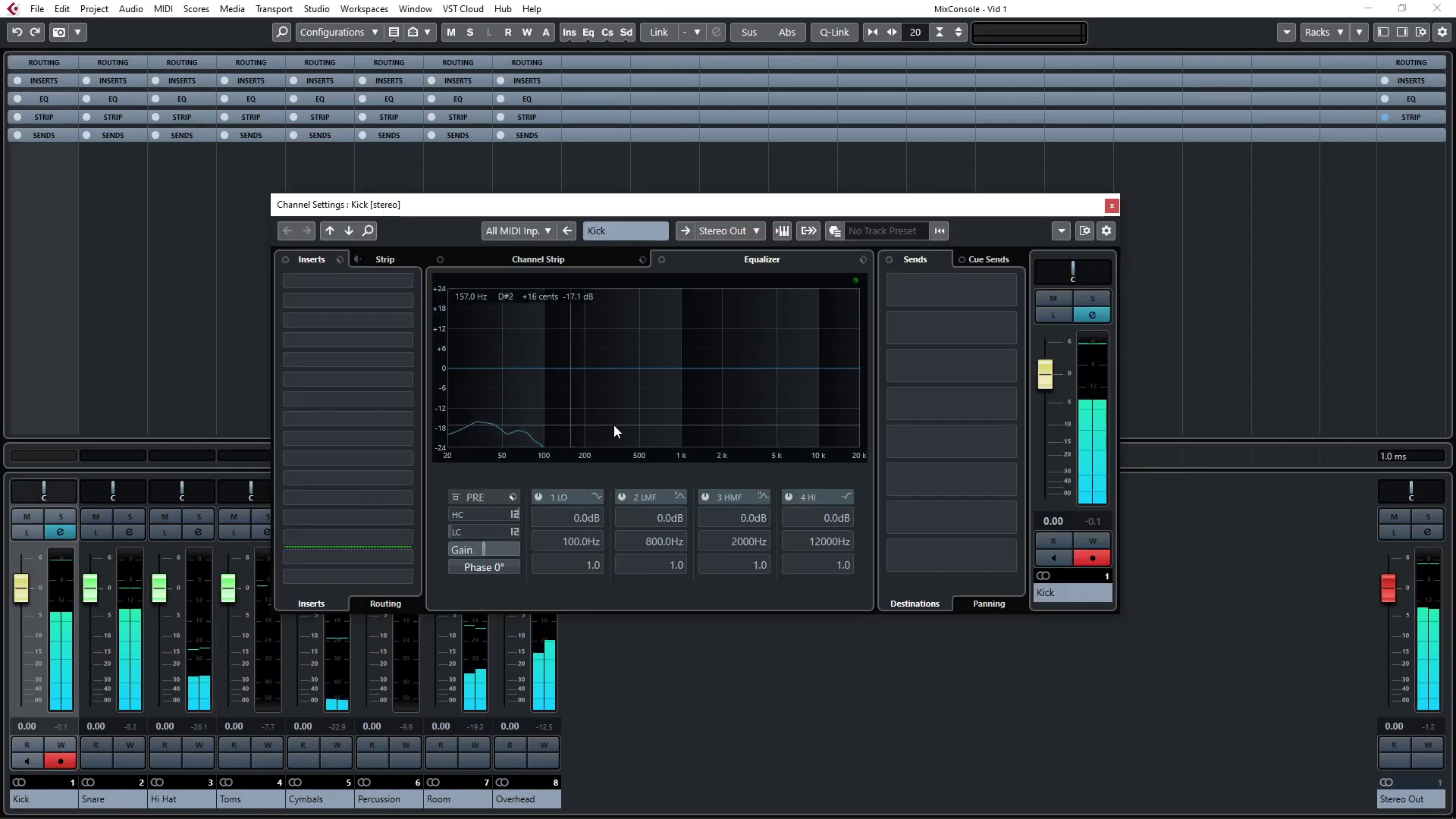
left_click(1092, 297)
left_click_drag(538, 370, 488, 353)
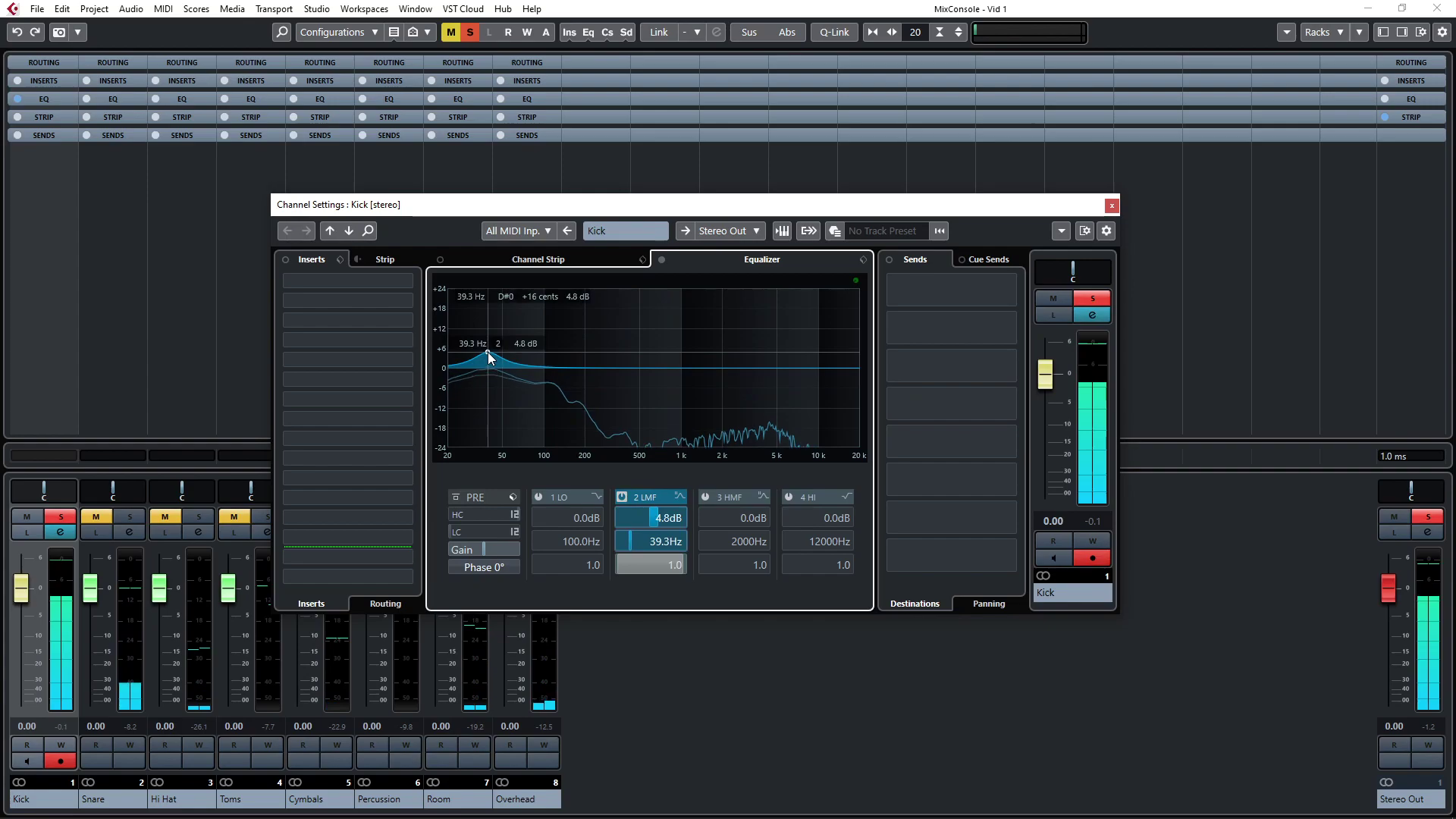
left_click_drag(598, 368, 628, 402)
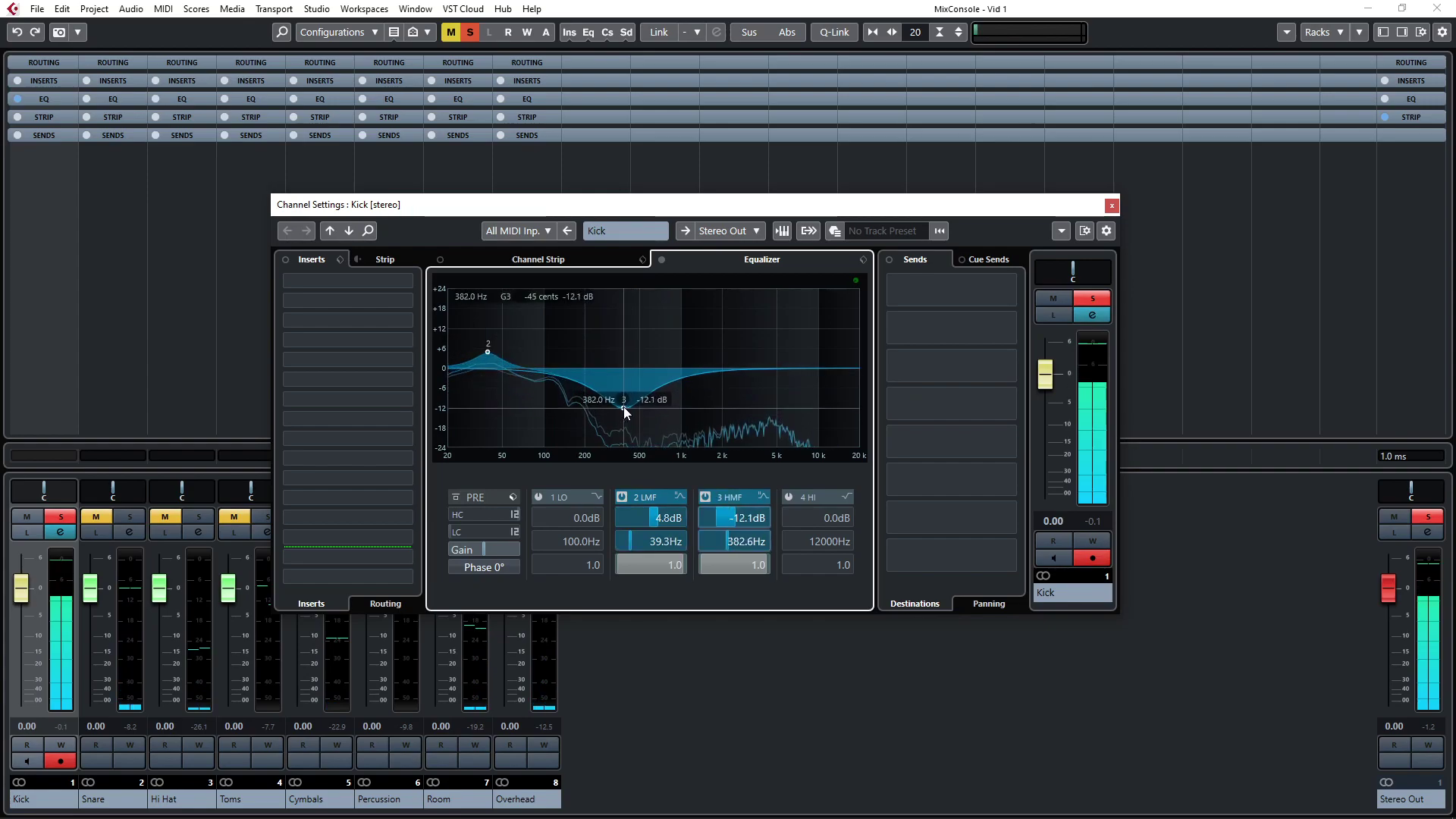
left_click_drag(725, 366, 770, 339)
left_click(60, 517)
- Equalize the soloed Snare channel: band 1 +10.7 dB at 167.4 Hz, band 2 +3.0 dB at 5897 Hz, band 3 -3.7 dB at 519.3 Hz
left_click(131, 517)
left_click(130, 532)
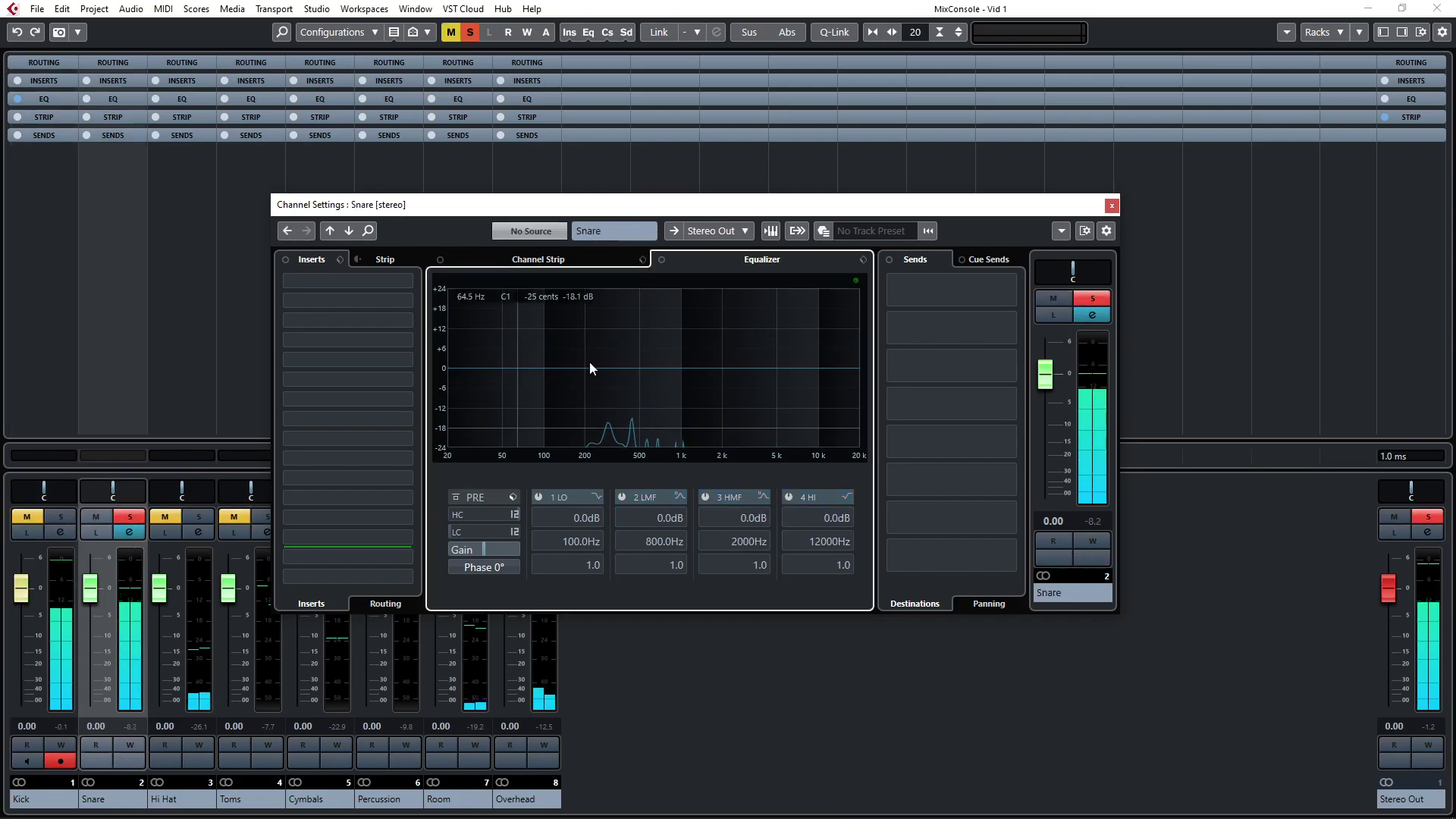
left_click_drag(484, 362, 574, 331)
left_click_drag(664, 367, 642, 387)
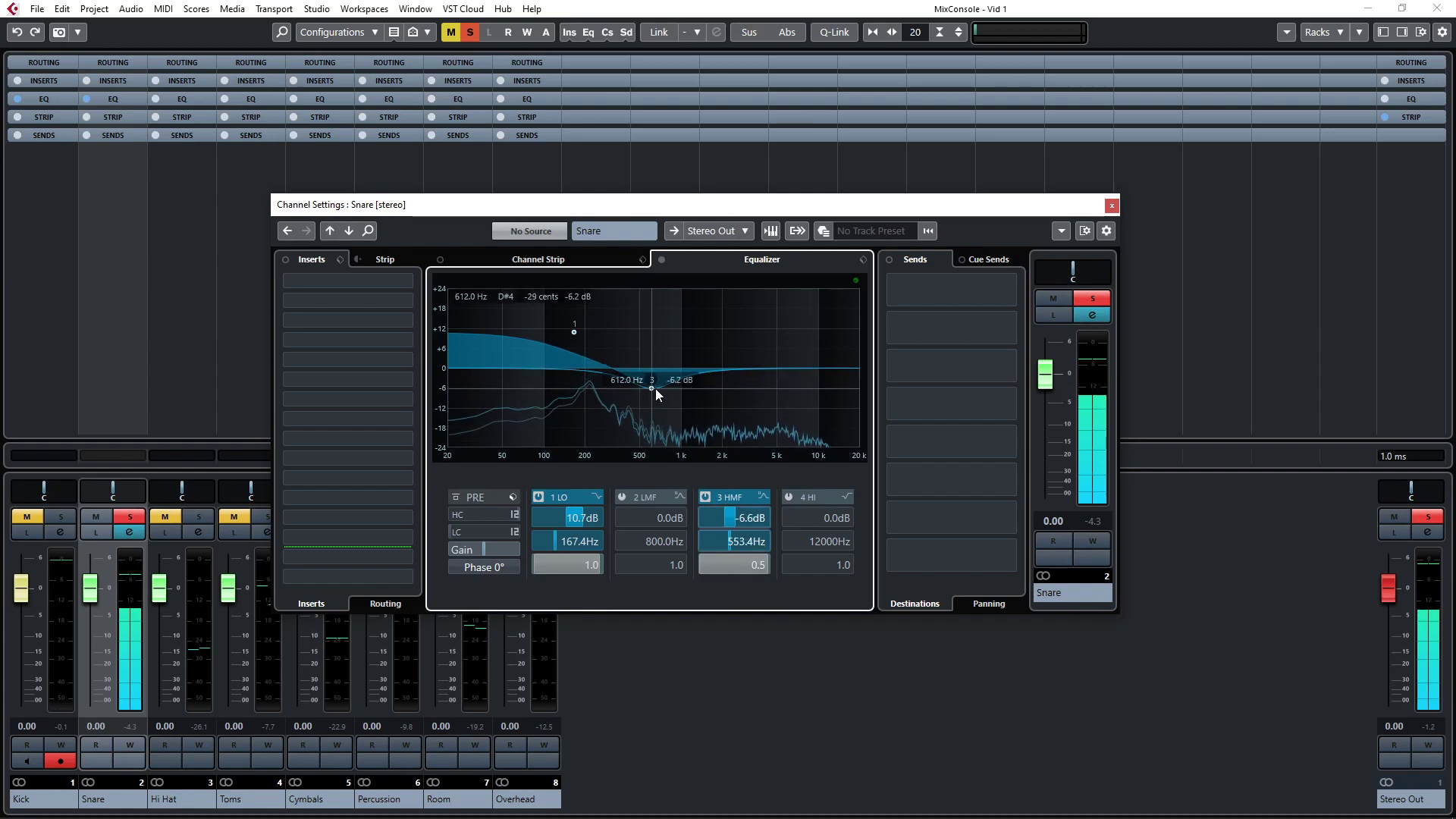
mouse_move(641, 387)
left_mouse_down()
mouse_move(617, 380)
mouse_move(638, 367)
mouse_move(642, 380)
left_mouse_up()
mouse_move(773, 368)
left_mouse_down()
mouse_move(774, 348)
mouse_move(785, 358)
left_mouse_up()
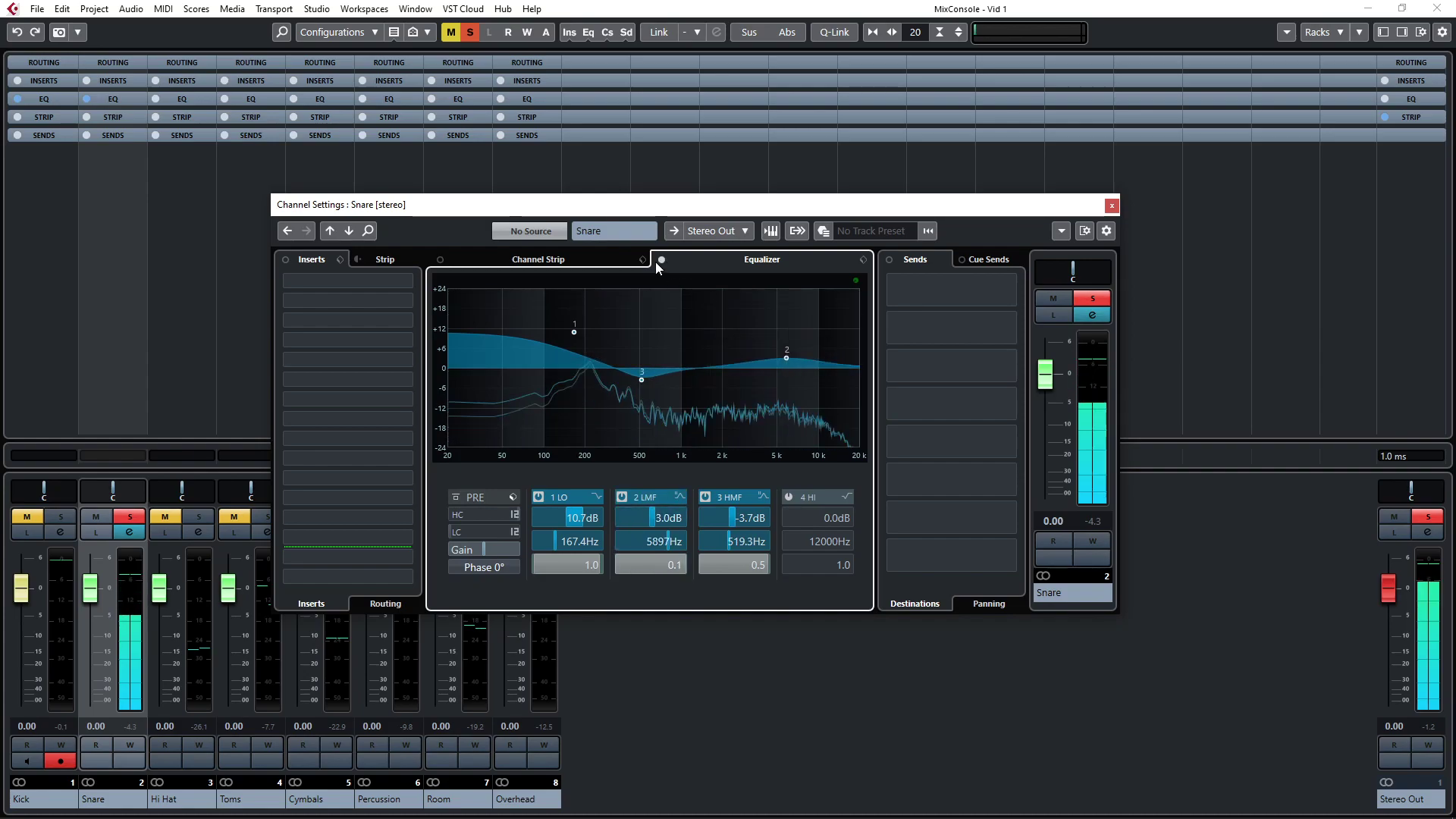
- Compare the Snare with its equalizer bypassed and active, unsolo it, and review the Kick channel's equalizer in the full mix
left_click(661, 260)
left_click(661, 261)
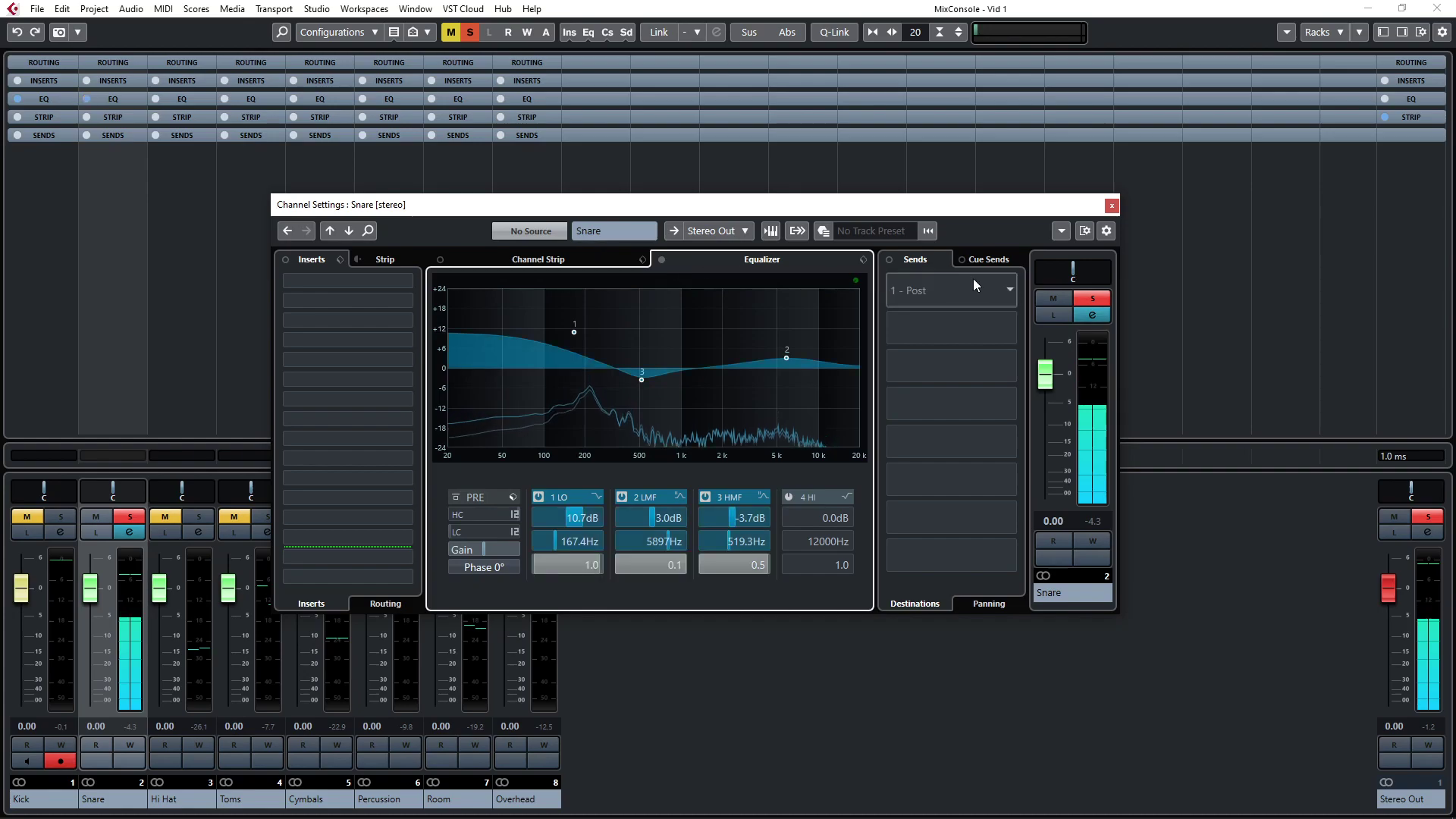
left_click(1089, 299)
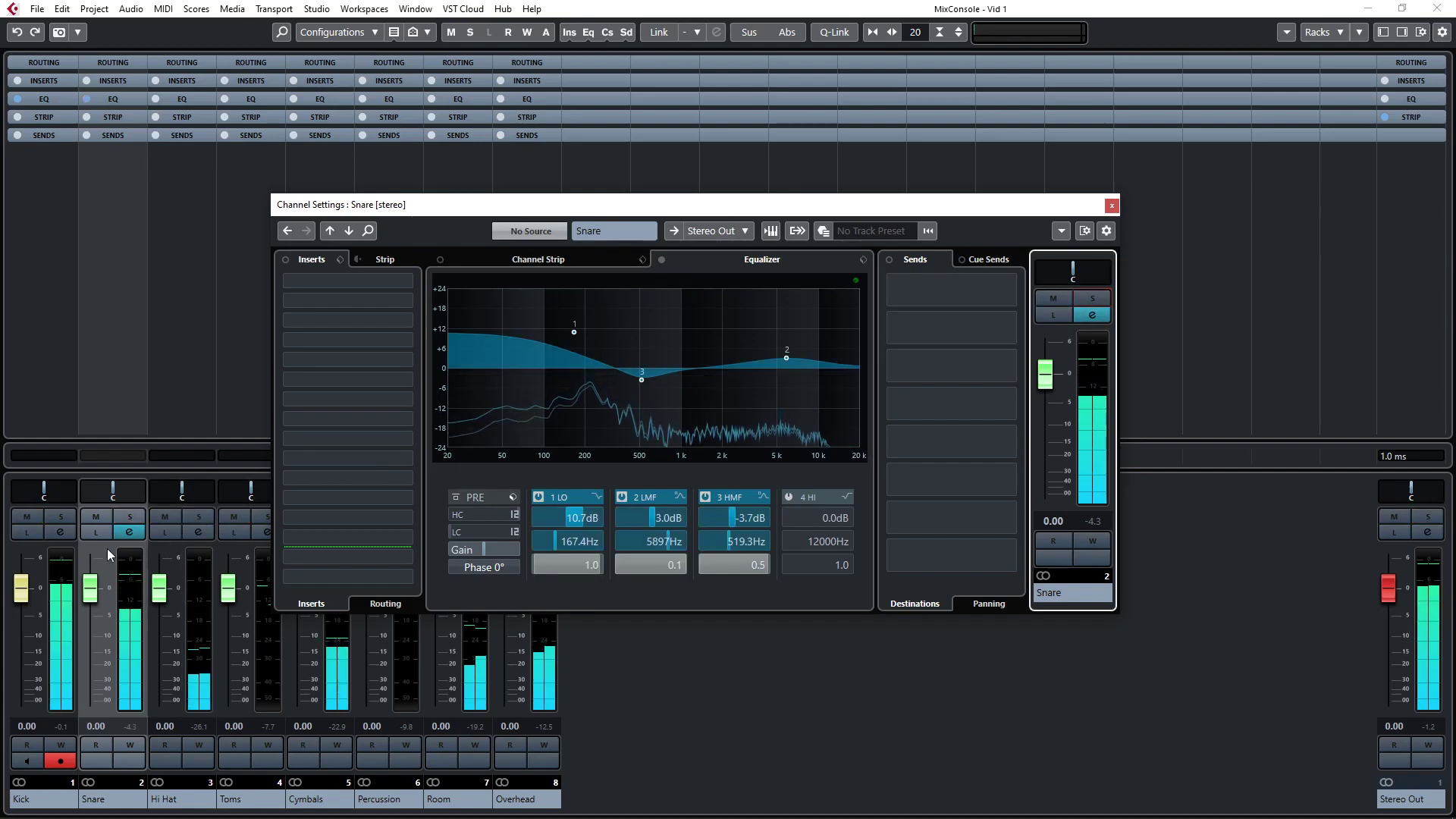
left_click(60, 534)
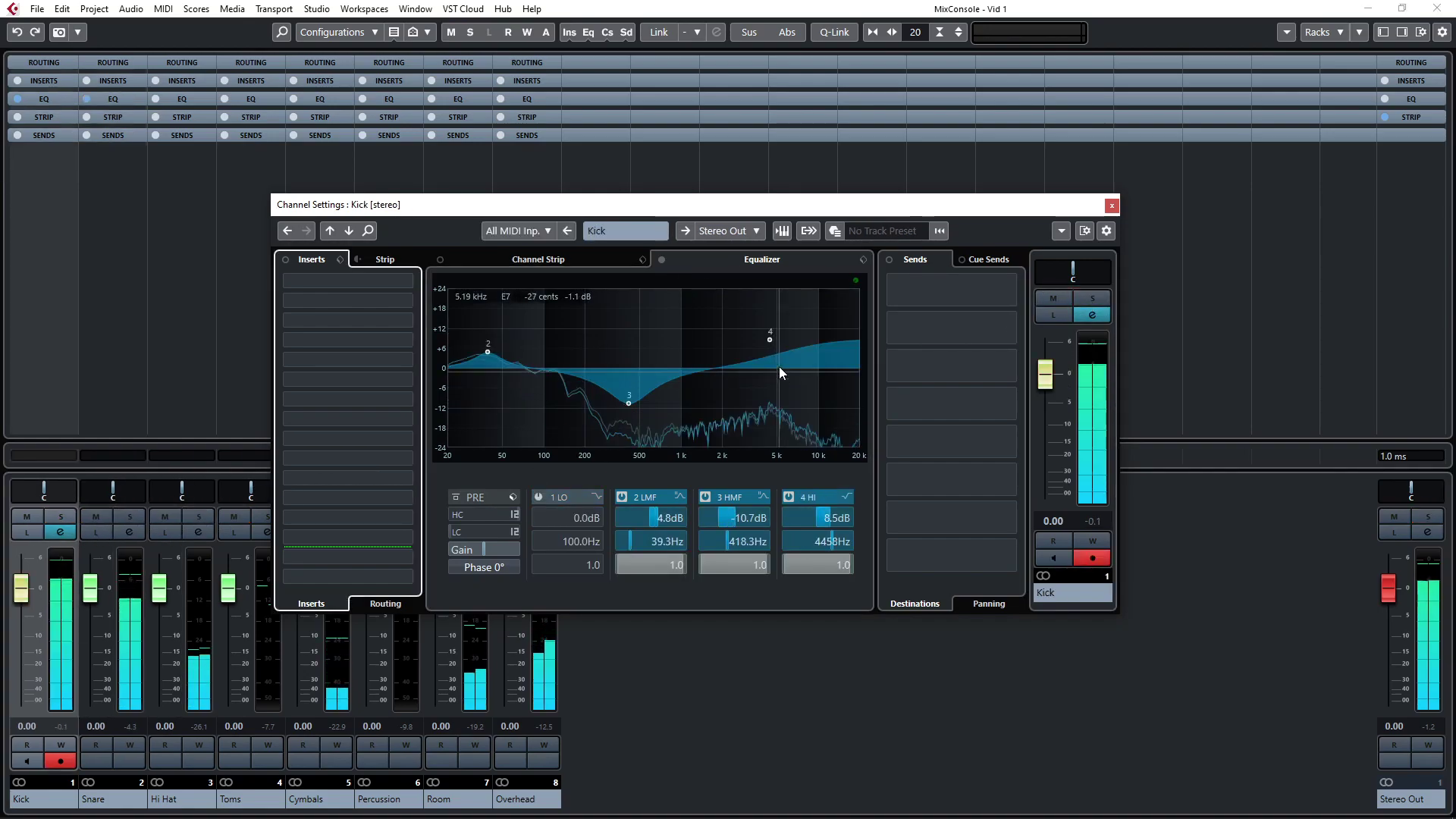
- Stop playback, close the Kick channel settings and the MixConsole, and collapse the instrument track's output lanes in the project
left_click(1111, 206)
key("space")
key("F3")
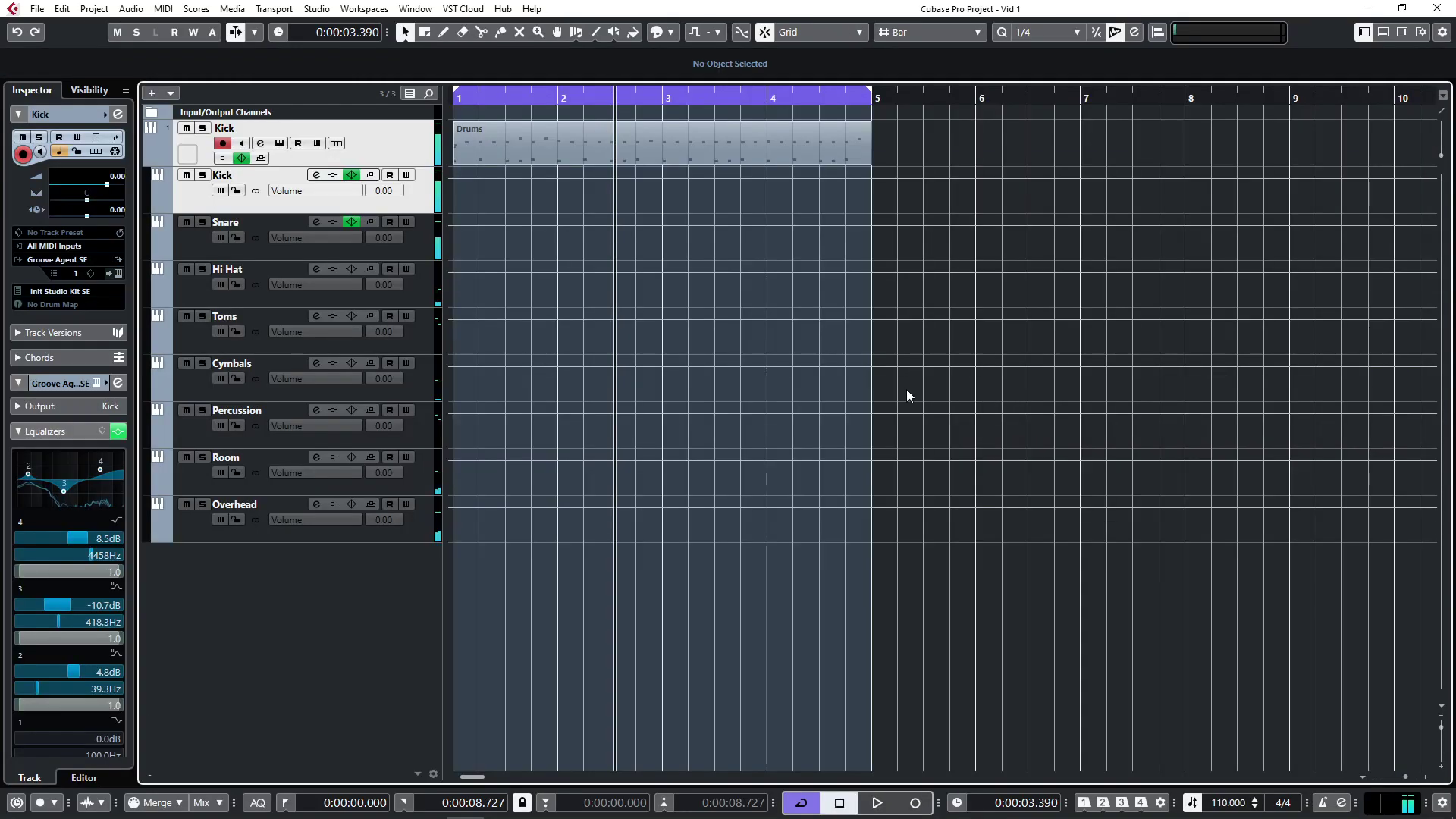
left_click(150, 156)
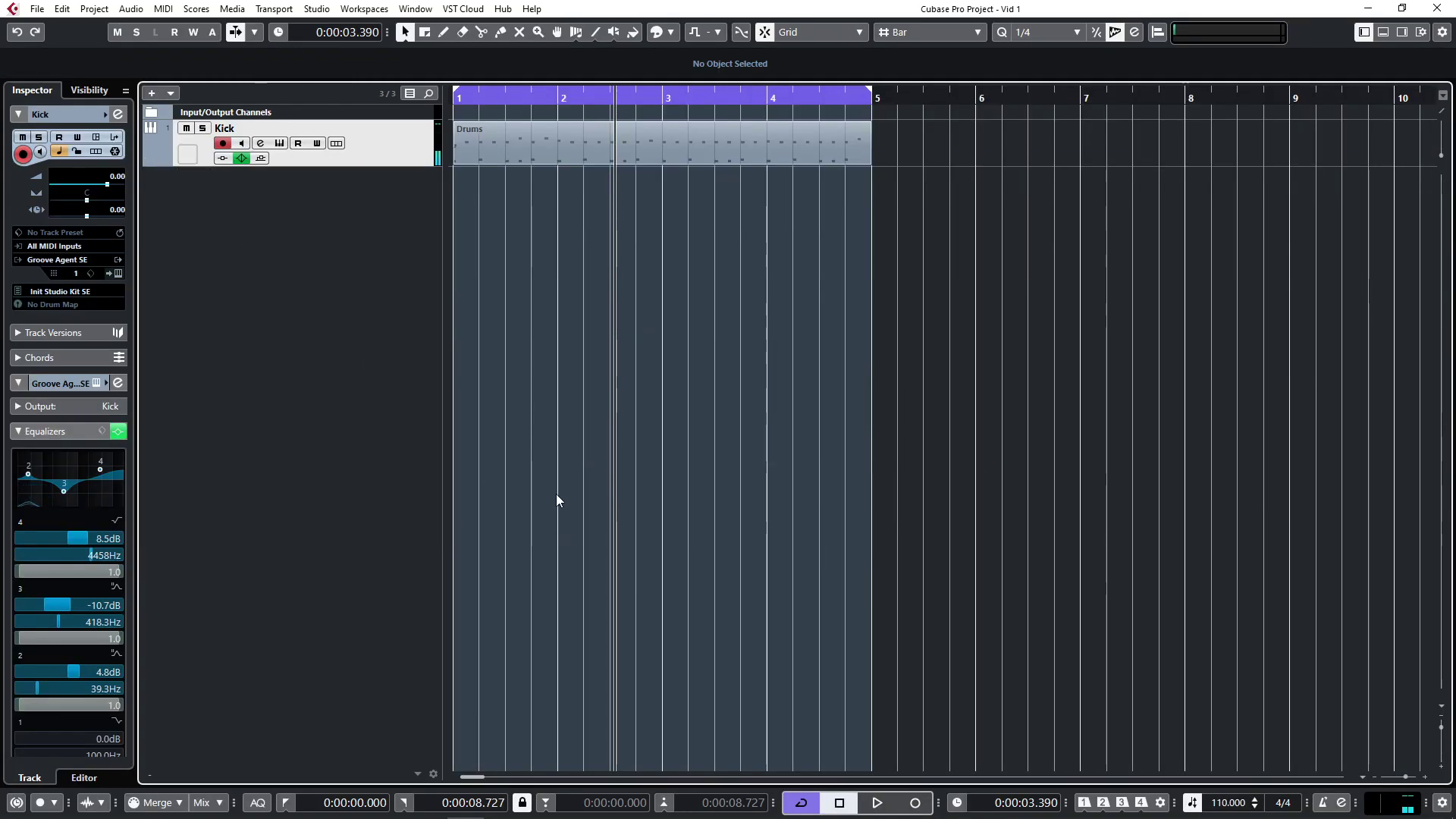
mouse_move(558, 812)
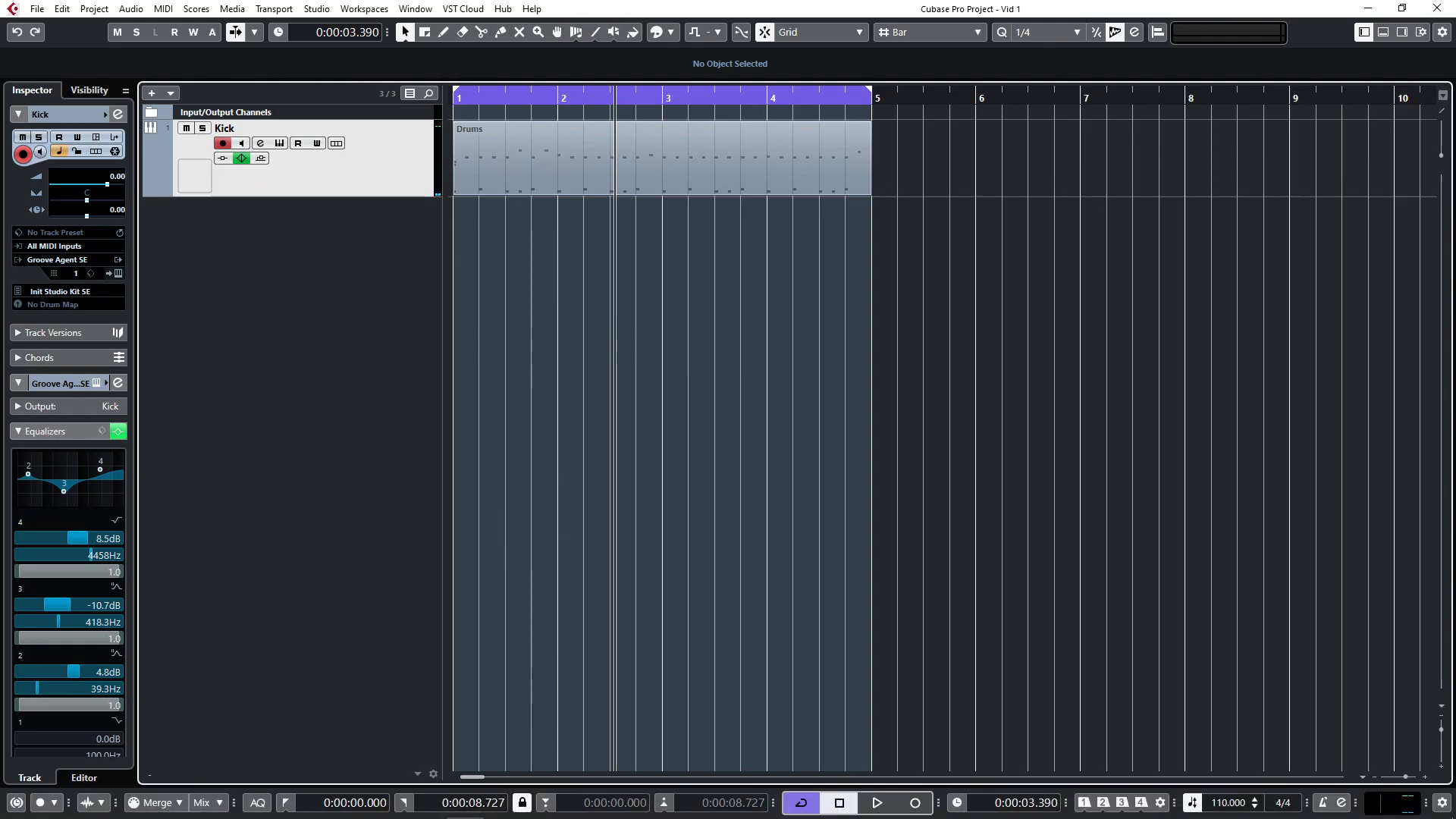